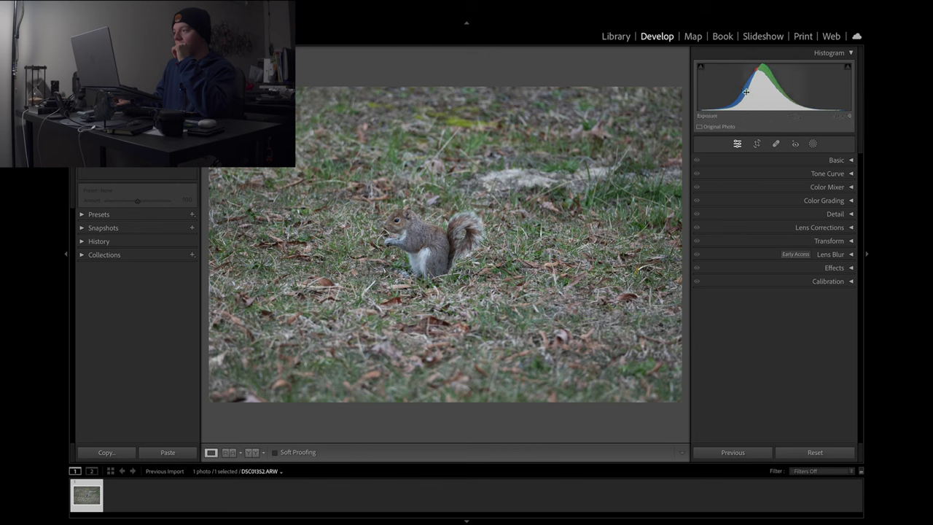
{"action": "mouse_move", "coordinate": [615, 4]}
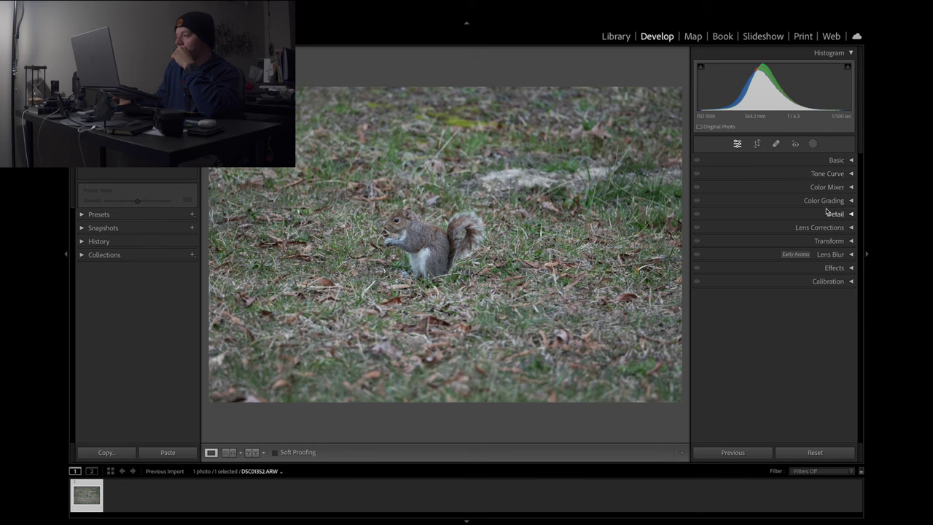
{"action": "left_click", "coordinate": [832, 162]}
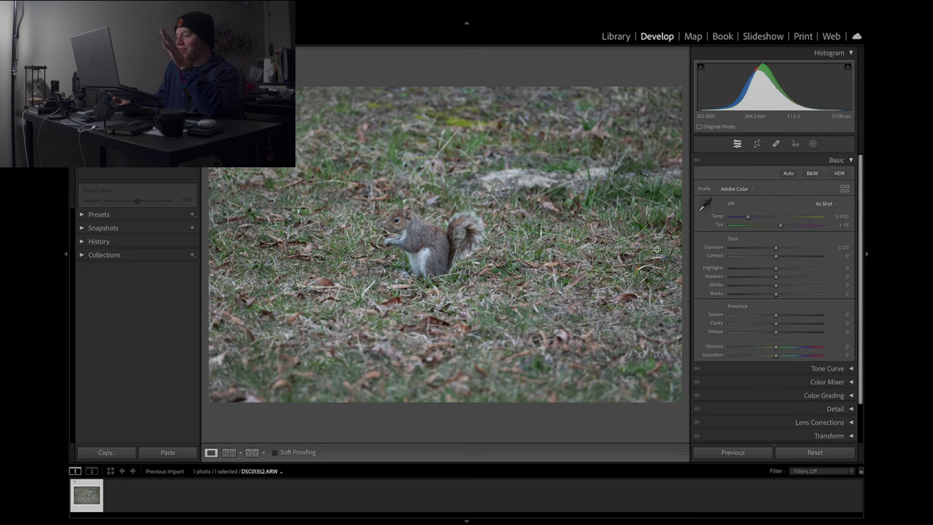
{"action": "left_click", "coordinate": [681, 235]}
{"action": "left_click", "coordinate": [681, 235]}
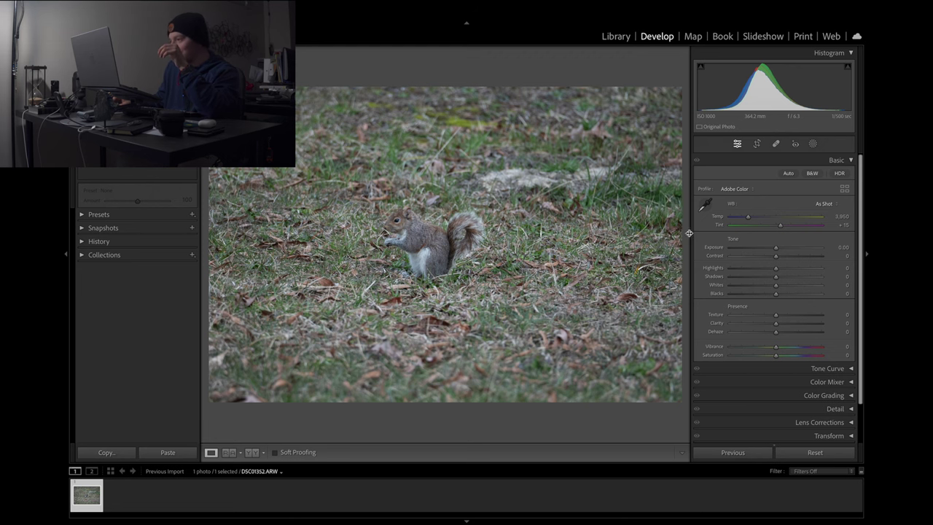
{"action": "left_click", "coordinate": [846, 160]}
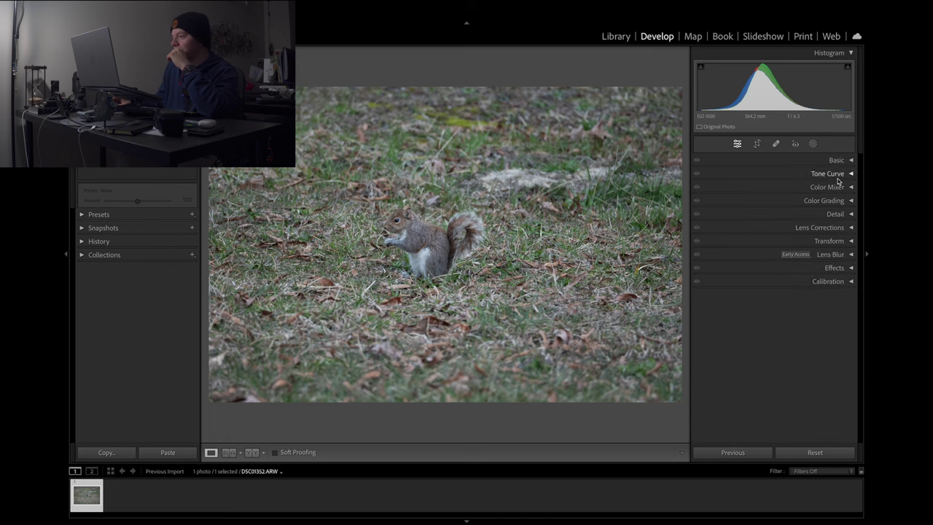
{"action": "left_click", "coordinate": [837, 174]}
{"action": "left_click", "coordinate": [837, 175]}
{"action": "left_click", "coordinate": [838, 188]}
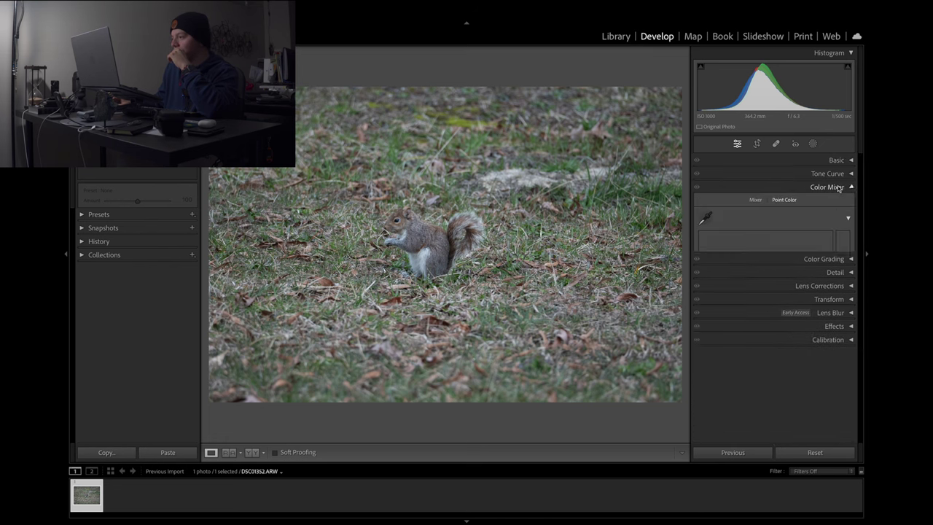
{"action": "left_click", "coordinate": [838, 191]}
{"action": "left_click", "coordinate": [837, 203]}
{"action": "left_click", "coordinate": [836, 203]}
{"action": "left_click", "coordinate": [836, 214]}
{"action": "left_click", "coordinate": [836, 214]}
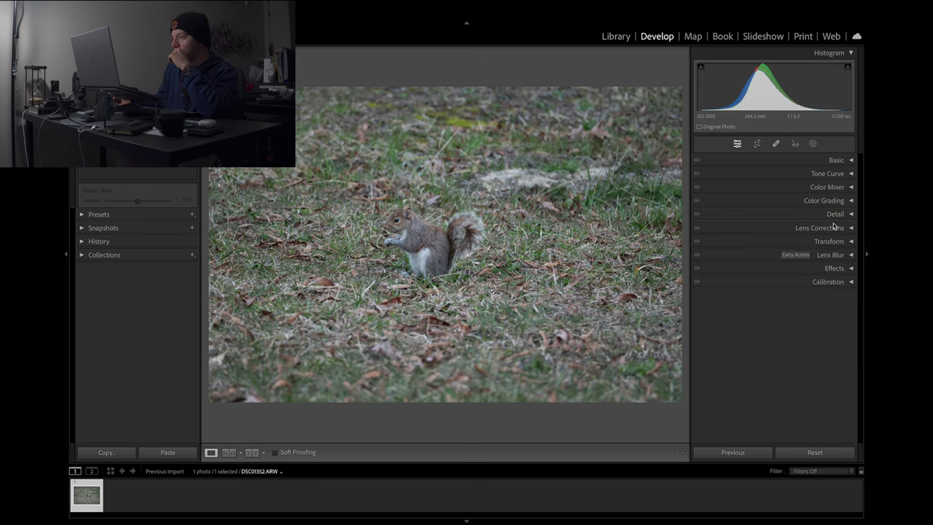
- Remove chromatic aberration and enable the lens profile corrections with the matching Sigma 100-400mm profile
{"action": "left_click", "coordinate": [834, 227]}
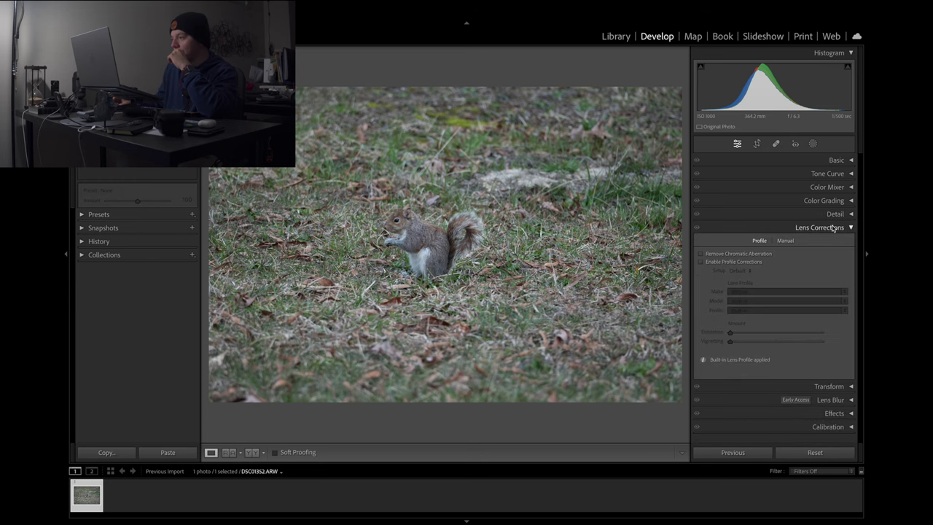
{"action": "left_click", "coordinate": [703, 262]}
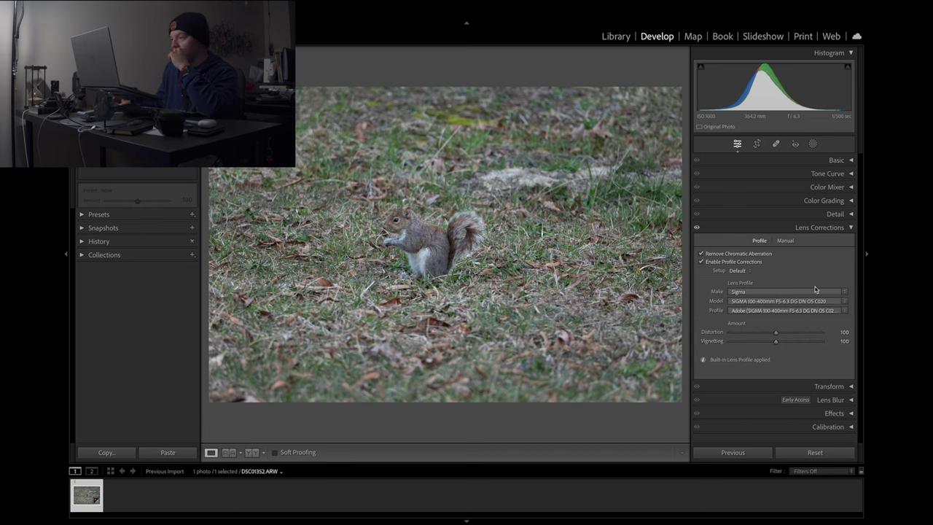
{"action": "left_click", "coordinate": [812, 227]}
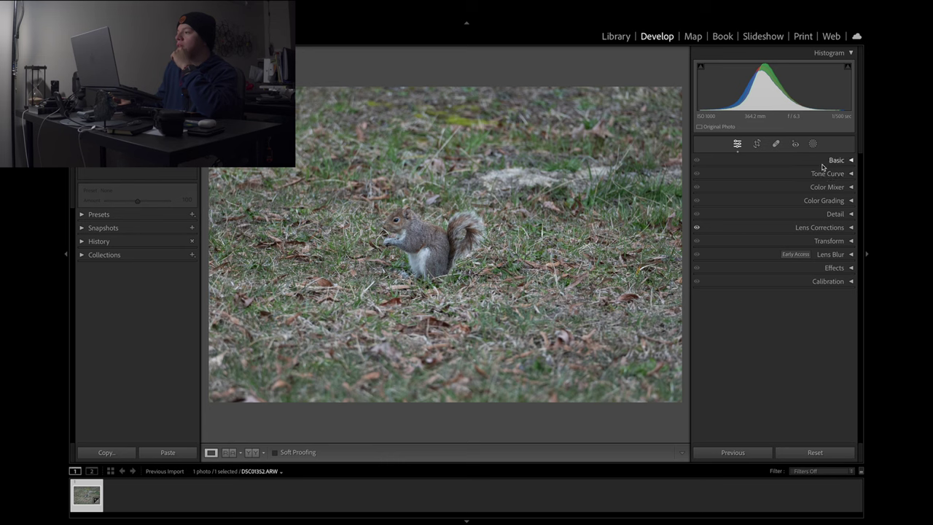
- Warm the squirrel photo's white balance by setting the temperature to about 4,767, keeping the tint at +15
{"action": "left_click", "coordinate": [832, 160]}
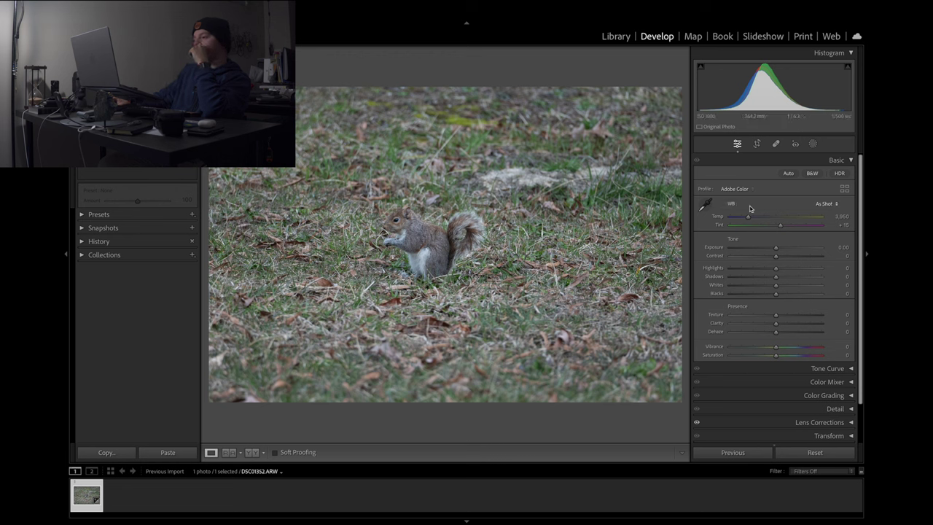
{"action": "mouse_move", "coordinate": [747, 221]}
{"action": "left_mouse_down"}
{"action": "mouse_move", "coordinate": [737, 221]}
{"action": "mouse_move", "coordinate": [756, 222]}
{"action": "left_mouse_up"}
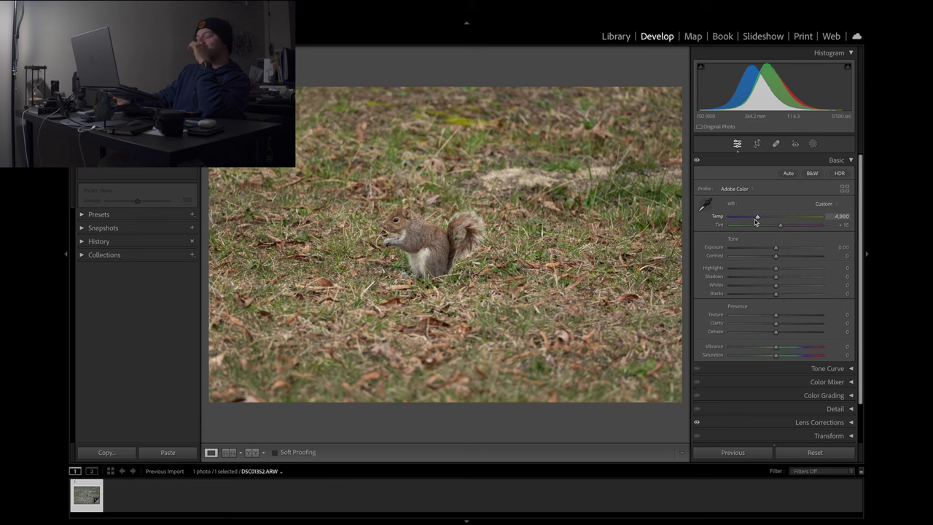
{"action": "left_click_drag", "start_coordinate": [756, 222], "coordinate": [754, 222]}
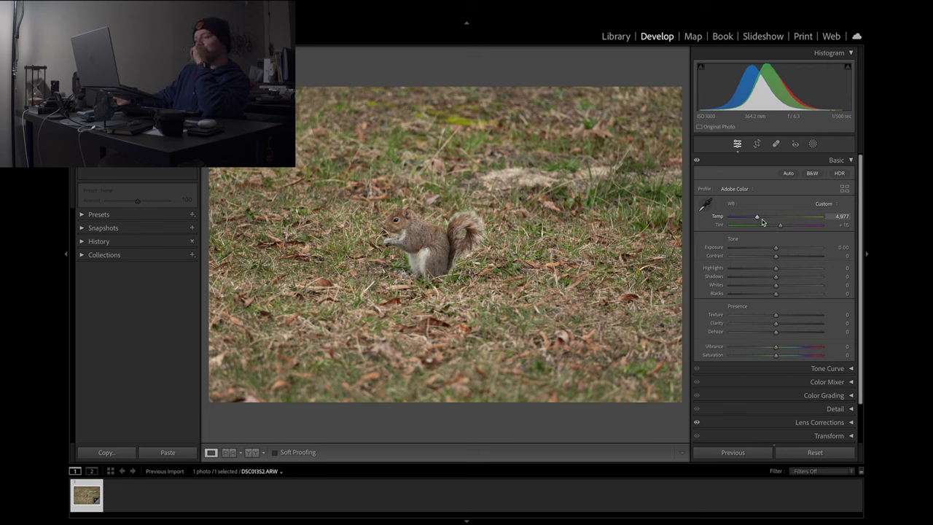
{"action": "mouse_move", "coordinate": [758, 222]}
{"action": "left_mouse_down"}
{"action": "mouse_move", "coordinate": [770, 224]}
{"action": "mouse_move", "coordinate": [760, 223]}
{"action": "left_mouse_up"}
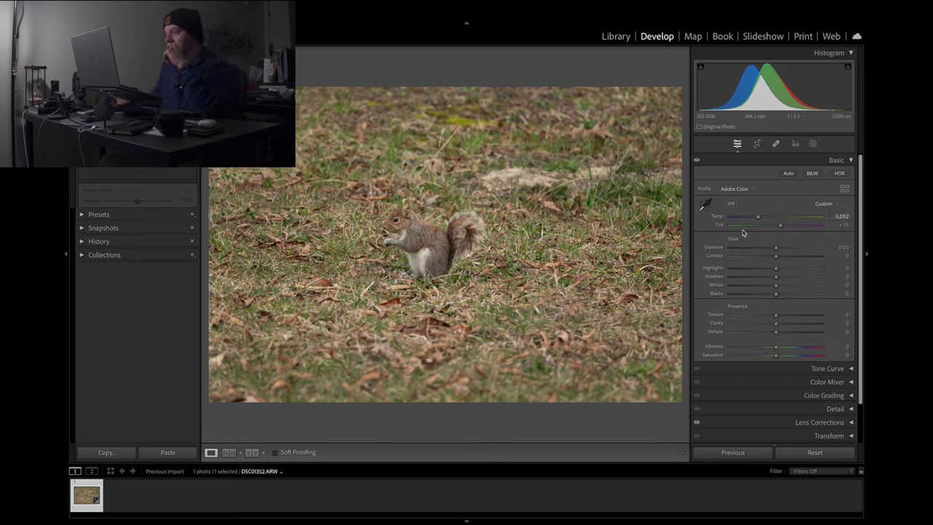
{"action": "left_click_drag", "start_coordinate": [758, 219], "coordinate": [748, 217]}
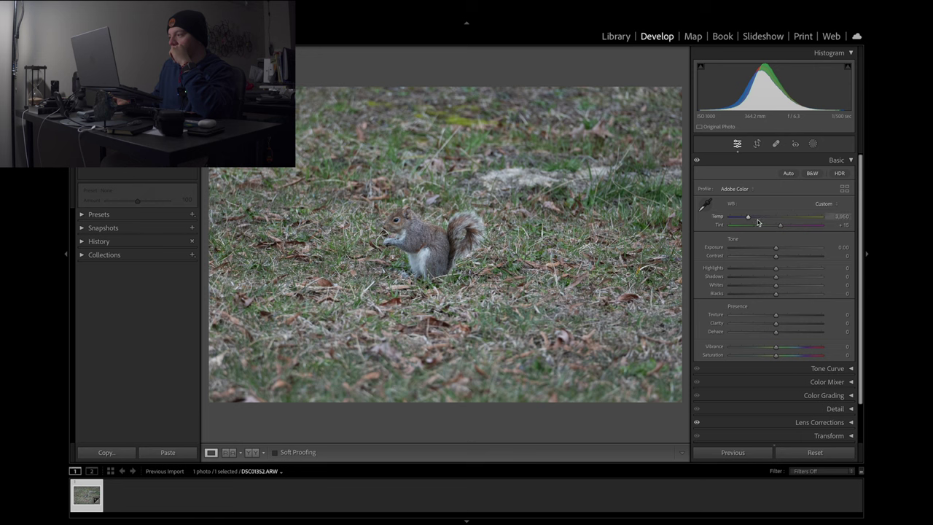
{"action": "left_click_drag", "start_coordinate": [752, 218], "coordinate": [757, 219]}
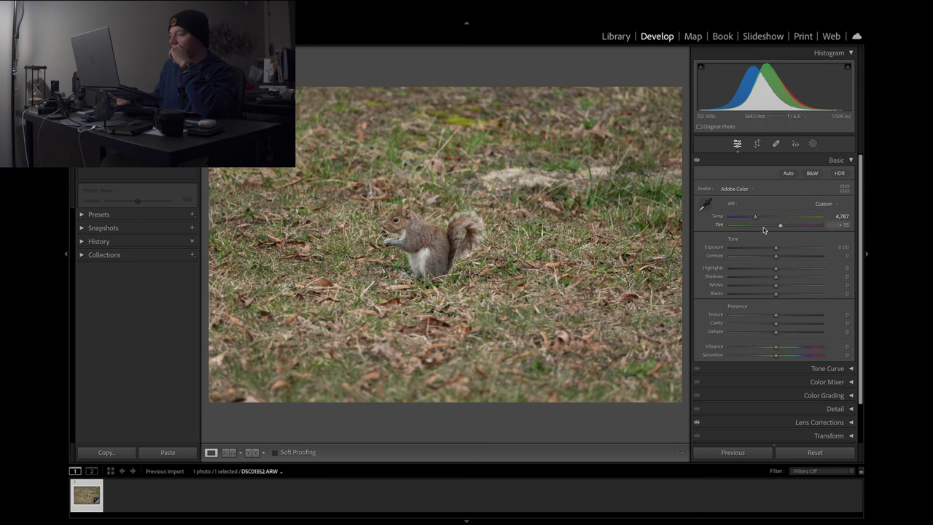
{"action": "mouse_move", "coordinate": [776, 228]}
{"action": "left_mouse_down"}
{"action": "mouse_move", "coordinate": [769, 231]}
{"action": "mouse_move", "coordinate": [785, 231]}
{"action": "left_mouse_up"}
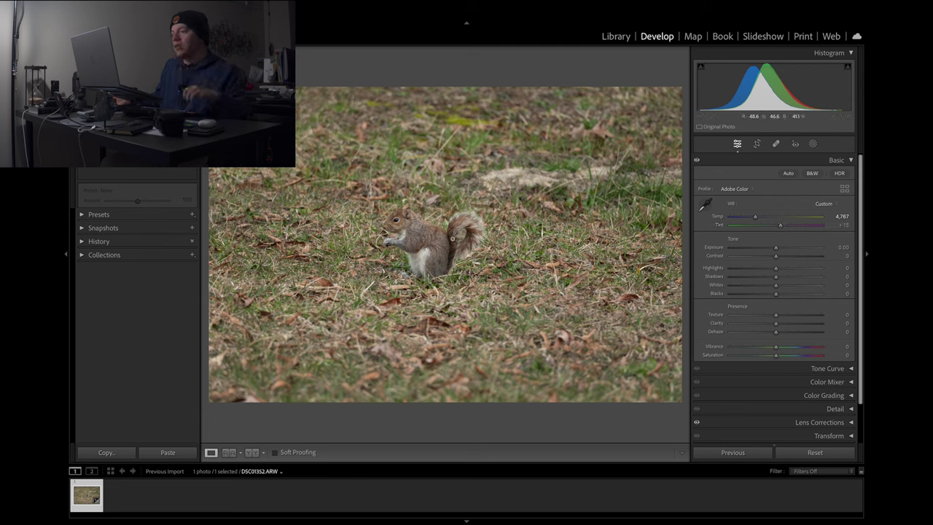
- Examine the squirrel and its surroundings up close, checking the lighting on its face, fur and tail
{"action": "left_click", "coordinate": [451, 236]}
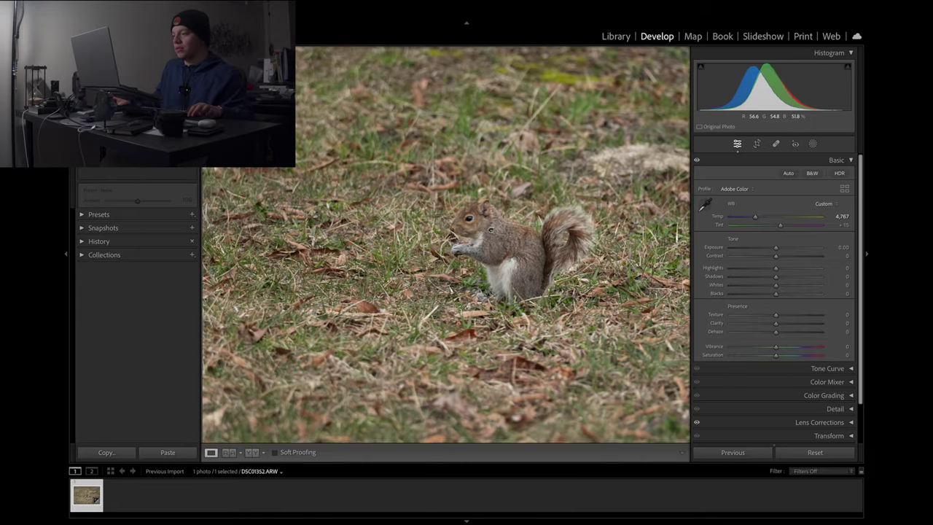
{"action": "left_click", "coordinate": [490, 230]}
{"action": "left_click", "coordinate": [491, 230]}
{"action": "left_click", "coordinate": [490, 229]}
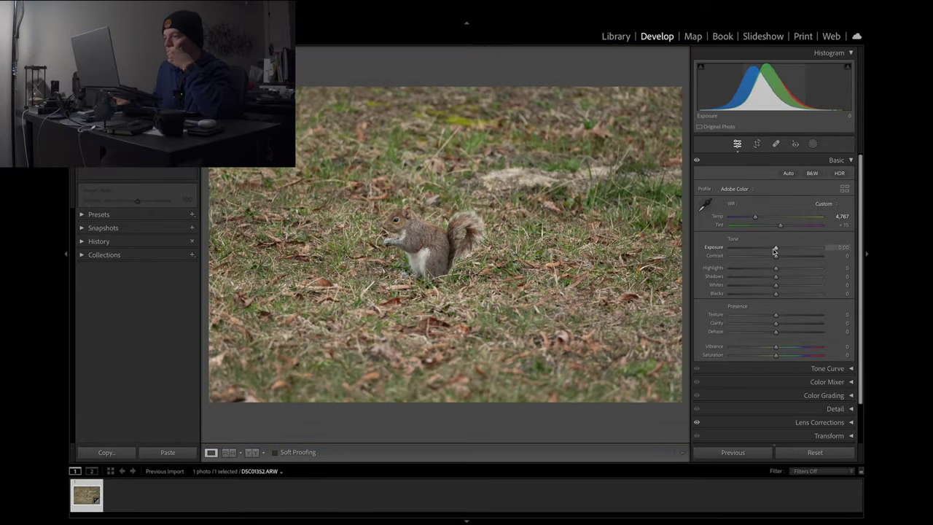
{"action": "left_click_drag", "start_coordinate": [774, 252], "coordinate": [774, 252]}
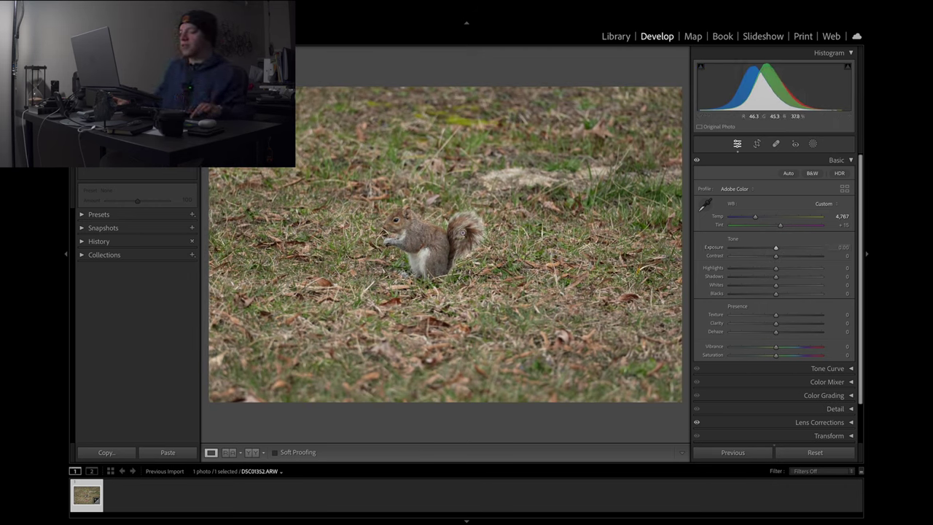
{"action": "left_click", "coordinate": [456, 229]}
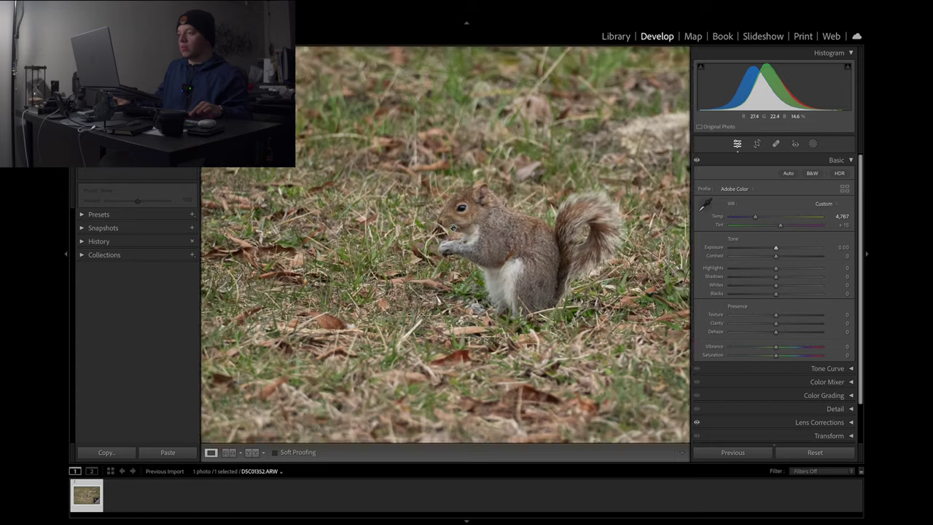
{"action": "left_click_drag", "start_coordinate": [578, 223], "coordinate": [544, 226]}
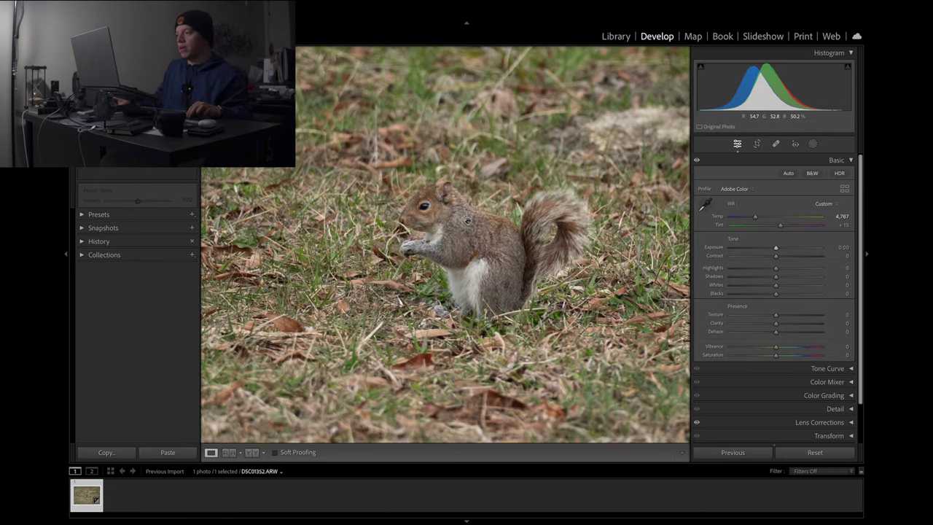
{"action": "left_click", "coordinate": [490, 214]}
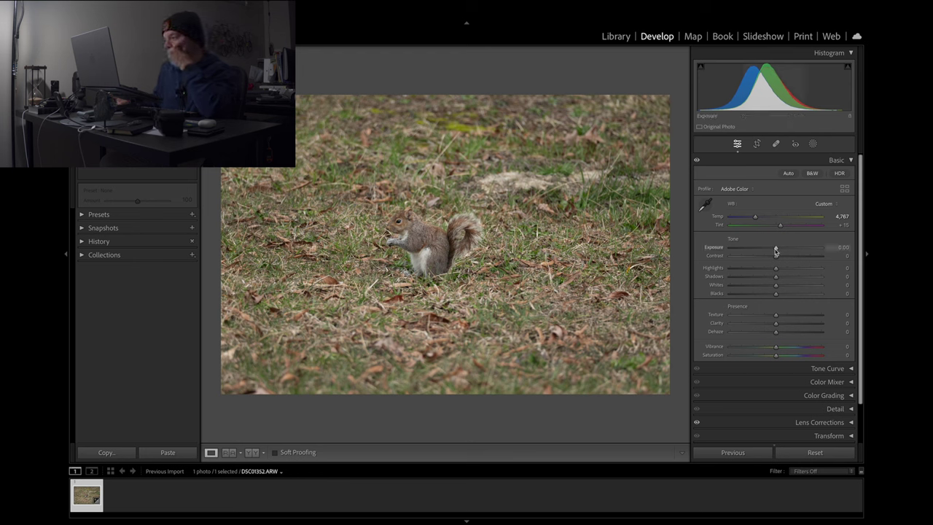
- Try lowering the exposure to −0.45 and the contrast to about −16, resetting each to 0
{"action": "left_click_drag", "start_coordinate": [782, 251], "coordinate": [773, 253]}
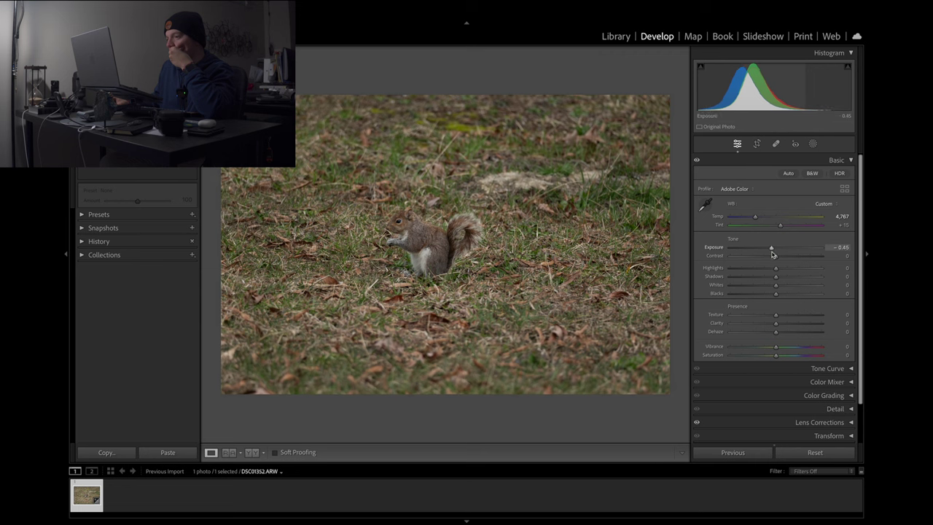
{"action": "double_click", "coordinate": [773, 253]}
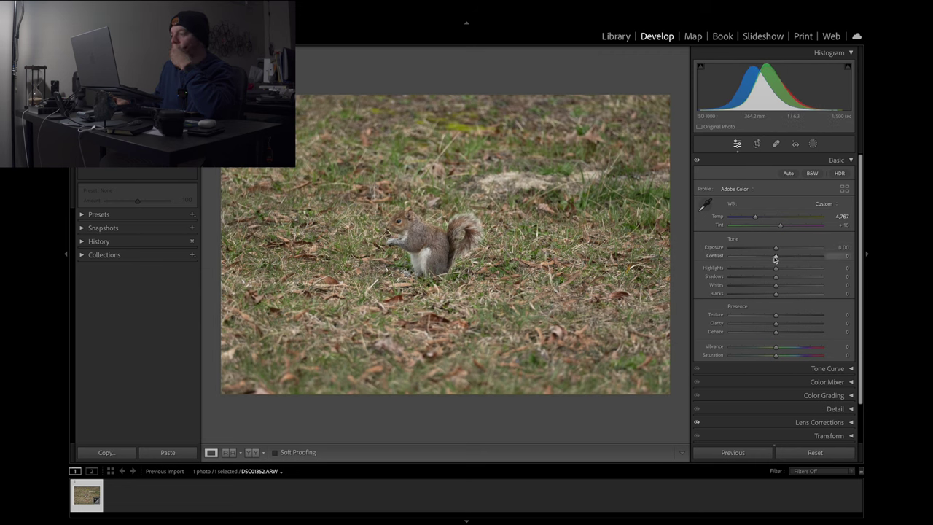
{"action": "mouse_move", "coordinate": [775, 258]}
{"action": "left_mouse_down"}
{"action": "mouse_move", "coordinate": [763, 260]}
{"action": "mouse_move", "coordinate": [819, 263]}
{"action": "mouse_move", "coordinate": [770, 260]}
{"action": "left_mouse_up"}
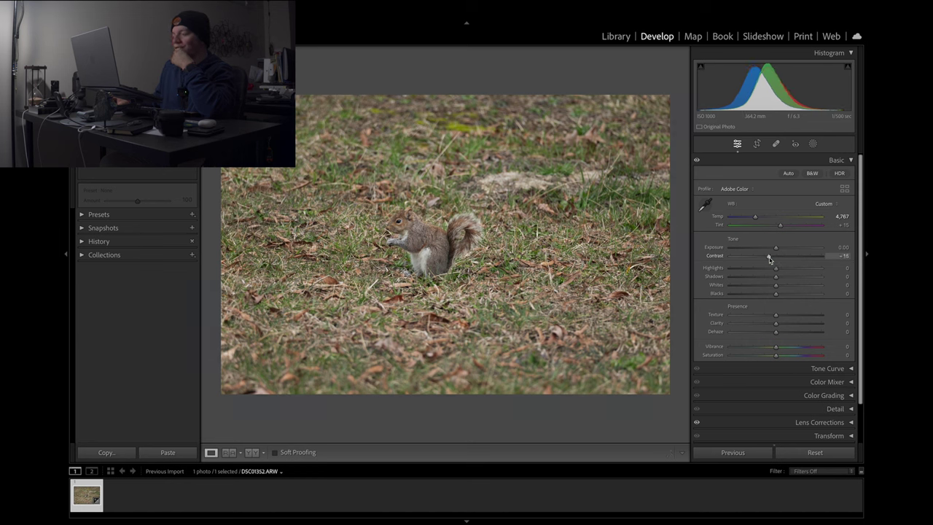
{"action": "double_click", "coordinate": [770, 259]}
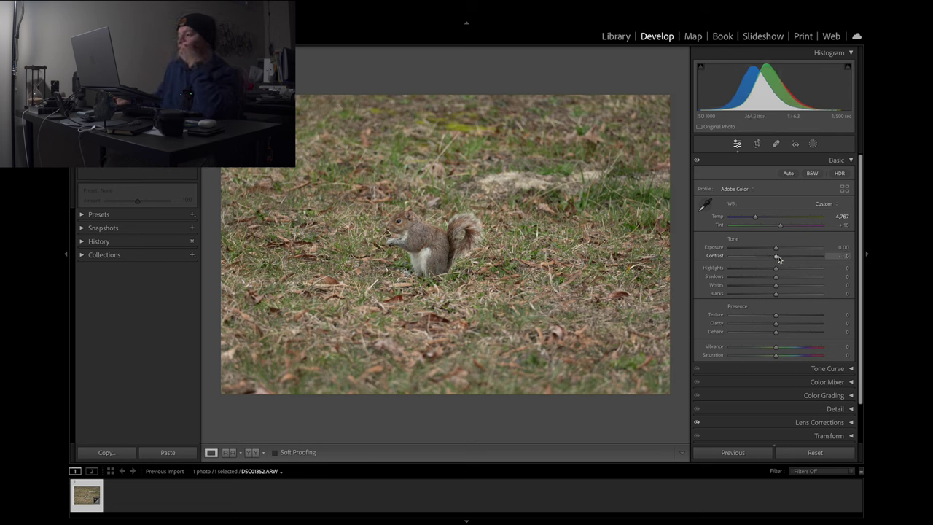
- Raise the contrast to +25, and try strongly raised highlights before resetting them to 0
{"action": "left_click_drag", "start_coordinate": [778, 258], "coordinate": [784, 261]}
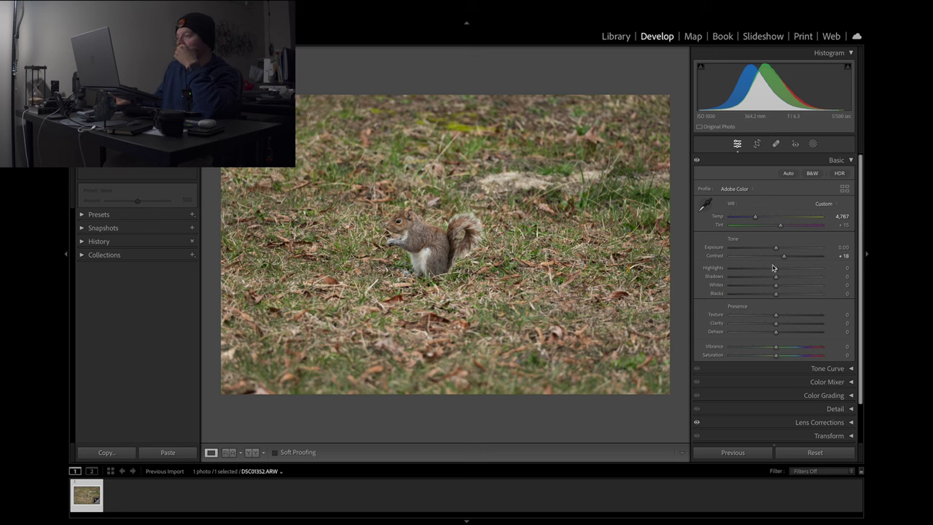
{"action": "left_click_drag", "start_coordinate": [785, 260], "coordinate": [788, 260]}
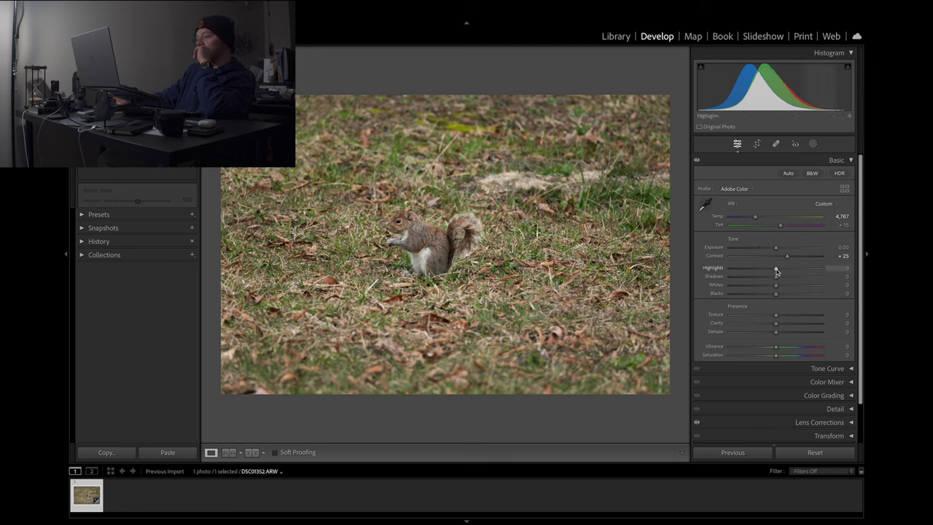
{"action": "left_click_drag", "start_coordinate": [775, 272], "coordinate": [807, 273]}
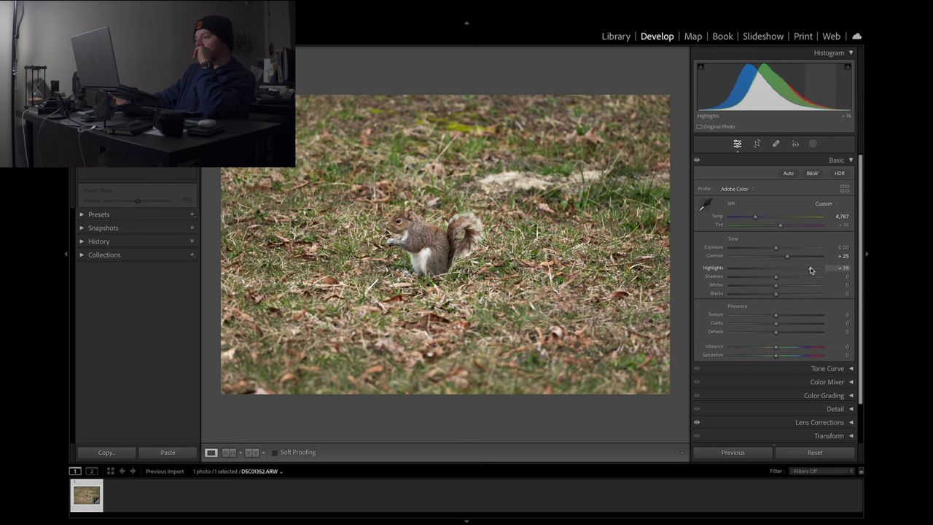
{"action": "double_click", "coordinate": [812, 269]}
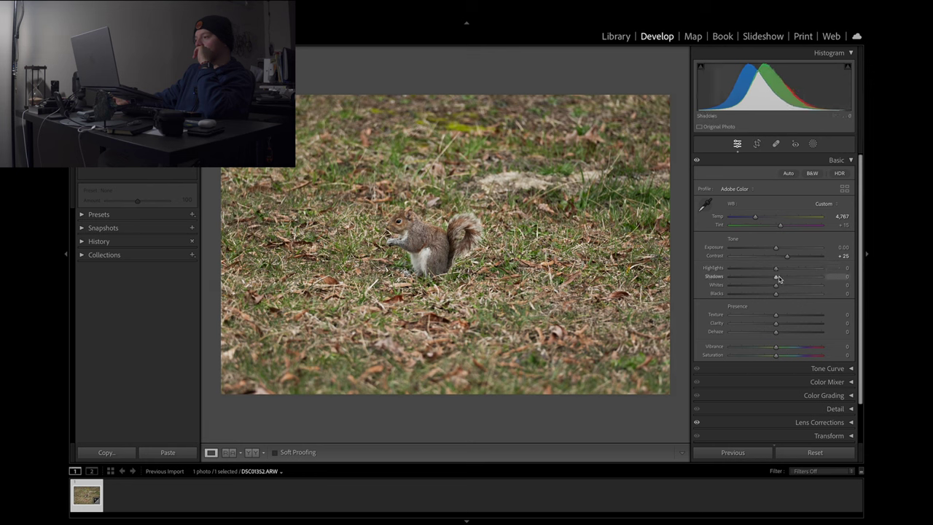
- Lift the shadows to +50 and lower the whites to −40
{"action": "left_click_drag", "start_coordinate": [775, 278], "coordinate": [806, 280]}
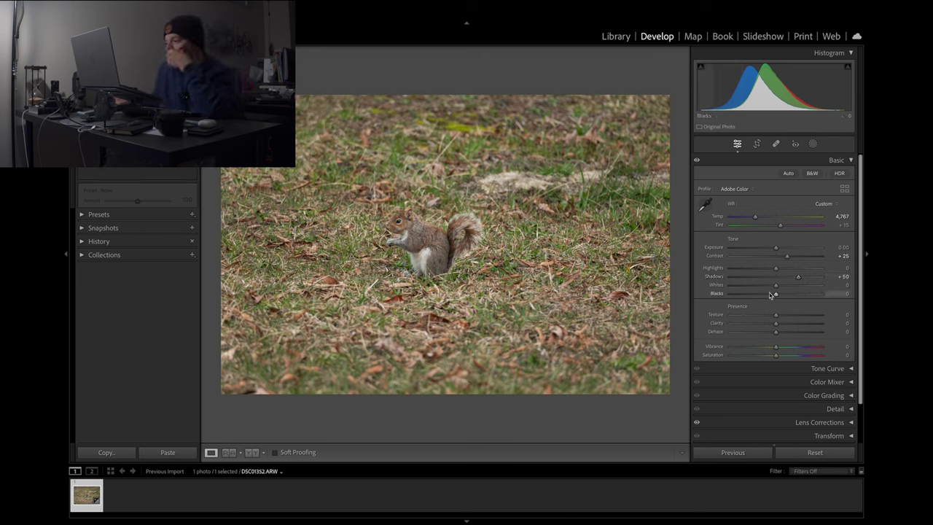
{"action": "mouse_move", "coordinate": [775, 286]}
{"action": "left_mouse_down"}
{"action": "mouse_move", "coordinate": [727, 300]}
{"action": "mouse_move", "coordinate": [823, 298]}
{"action": "mouse_move", "coordinate": [776, 290]}
{"action": "mouse_move", "coordinate": [804, 288]}
{"action": "mouse_move", "coordinate": [766, 294]}
{"action": "left_mouse_up"}
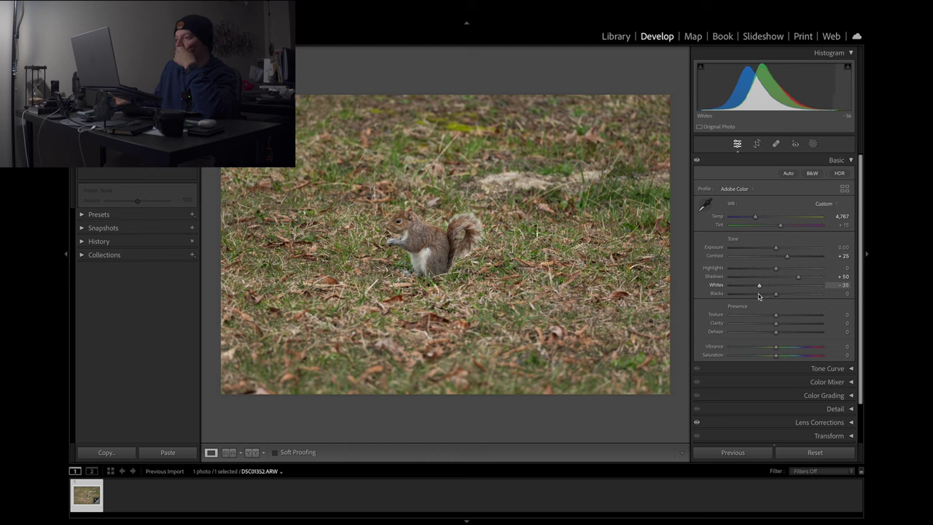
{"action": "left_click_drag", "start_coordinate": [763, 296], "coordinate": [756, 297]}
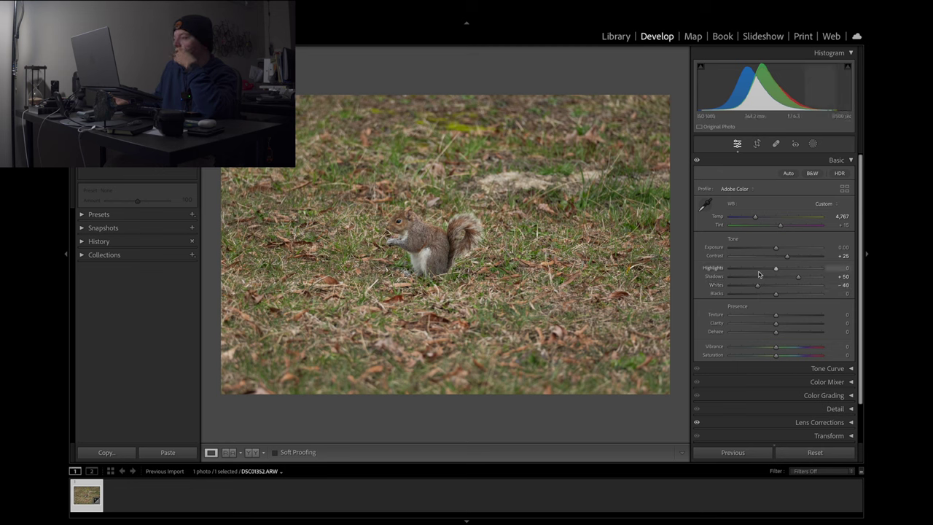
- Try raising the blacks to +32, and reset them to 0
{"action": "mouse_move", "coordinate": [777, 297]}
{"action": "left_mouse_down"}
{"action": "mouse_move", "coordinate": [758, 302]}
{"action": "mouse_move", "coordinate": [793, 301]}
{"action": "left_mouse_up"}
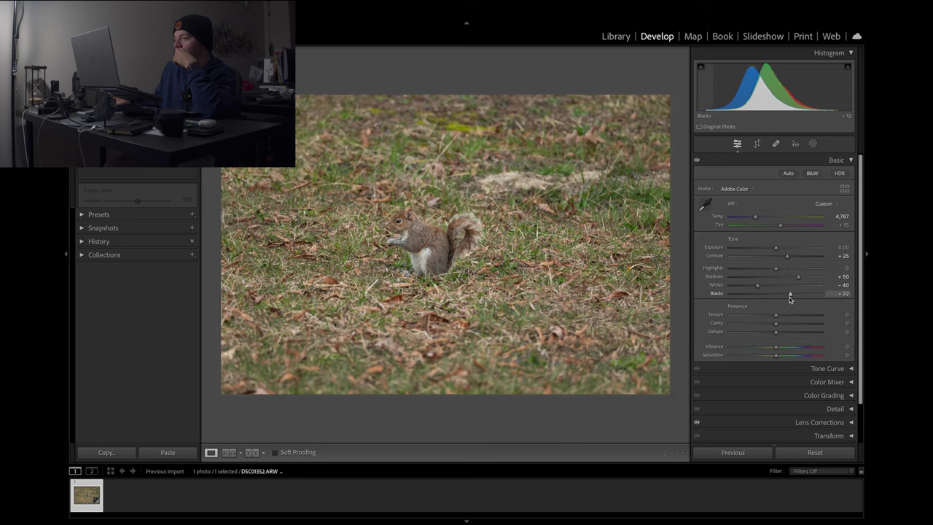
{"action": "double_click", "coordinate": [788, 299]}
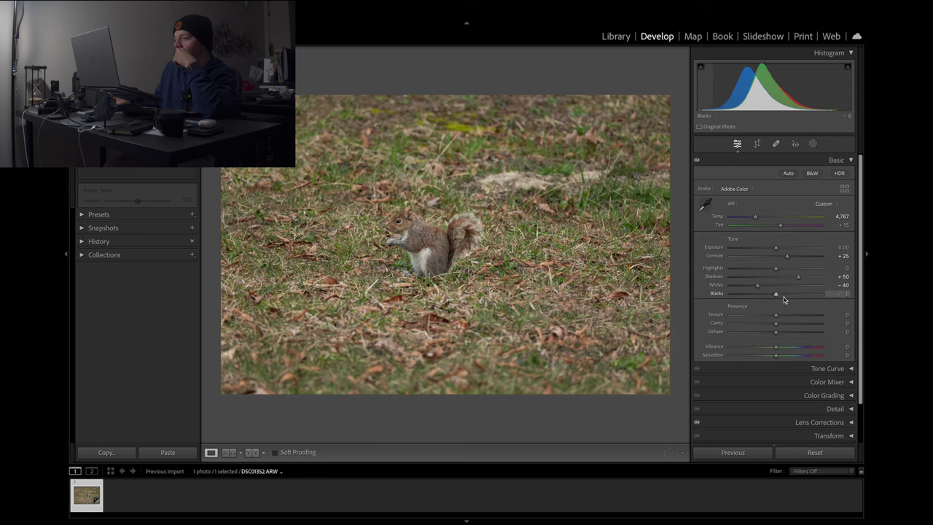
- Try a strongly lowered texture, reset it to 0, and raise the texture to +18
{"action": "mouse_move", "coordinate": [776, 296]}
{"action": "left_mouse_down"}
{"action": "mouse_move", "coordinate": [767, 299]}
{"action": "mouse_move", "coordinate": [775, 300]}
{"action": "left_mouse_up"}
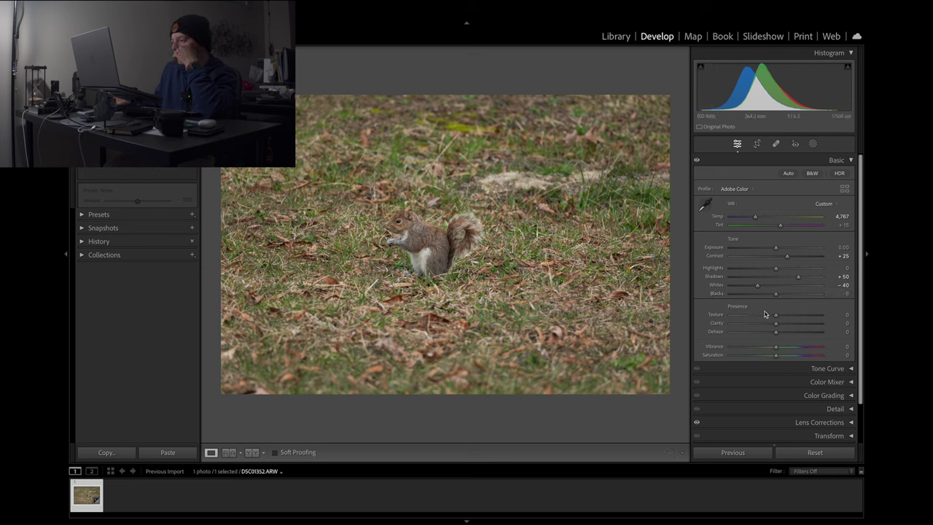
{"action": "mouse_move", "coordinate": [765, 321]}
{"action": "left_mouse_down"}
{"action": "mouse_move", "coordinate": [753, 319]}
{"action": "mouse_move", "coordinate": [815, 321]}
{"action": "mouse_move", "coordinate": [732, 321]}
{"action": "mouse_move", "coordinate": [748, 319]}
{"action": "left_mouse_up"}
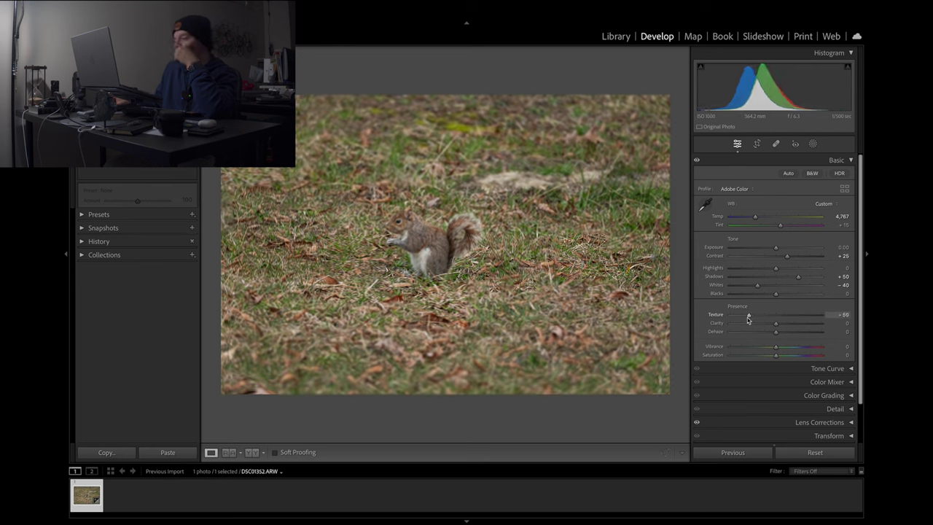
{"action": "double_click", "coordinate": [750, 316]}
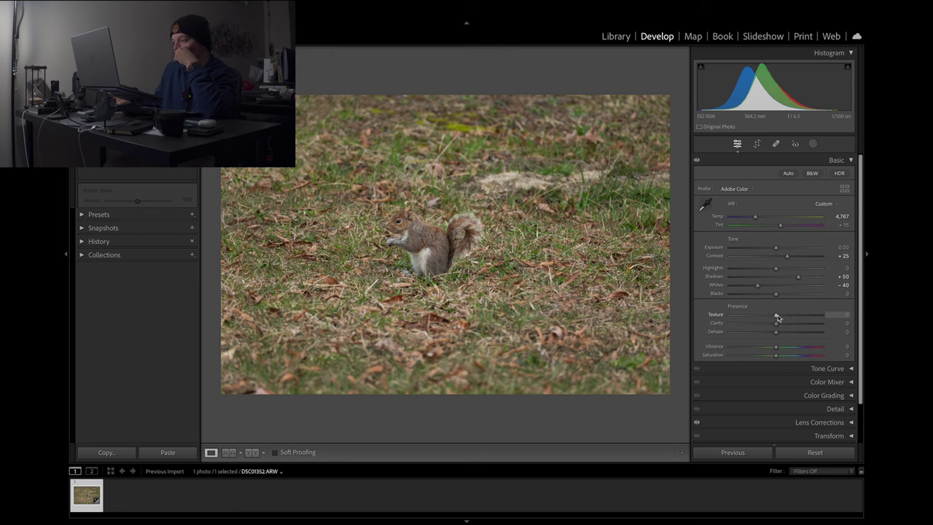
{"action": "left_click_drag", "start_coordinate": [776, 319], "coordinate": [784, 319]}
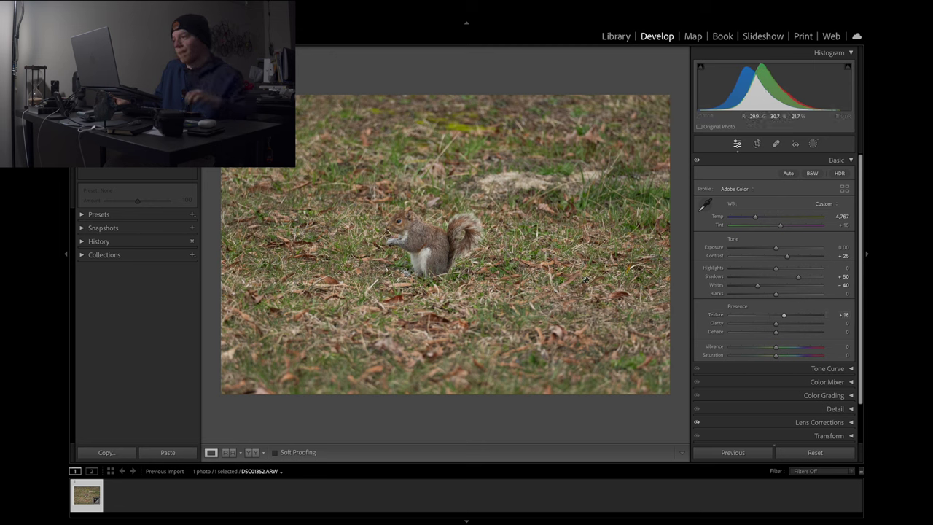
- Inspect the texture change on the squirrel's fur and the surrounding grass at close range, and return to the full photo
{"action": "left_click", "coordinate": [523, 257]}
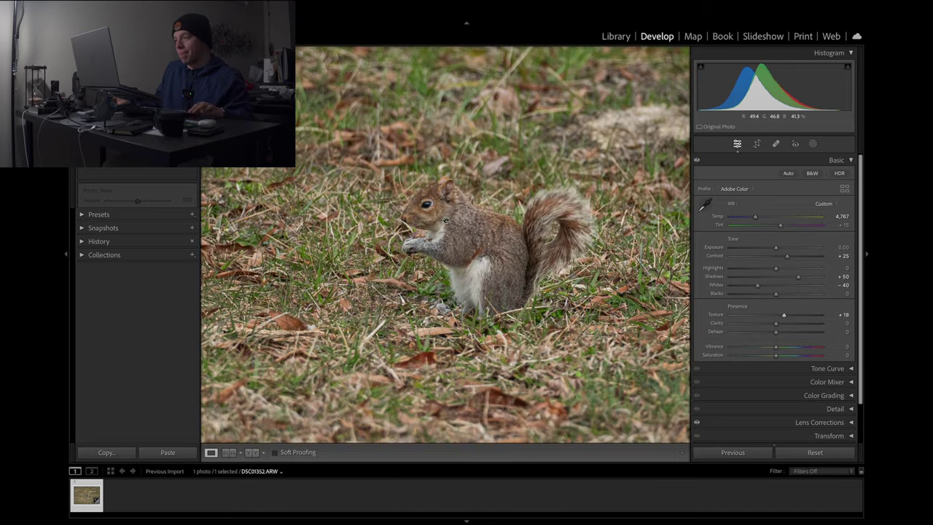
{"action": "scroll", "coordinate": [519, 261], "scroll_direction": "right", "scroll_amount": 3}
{"action": "scroll", "coordinate": [517, 265], "scroll_direction": "left", "scroll_amount": 3}
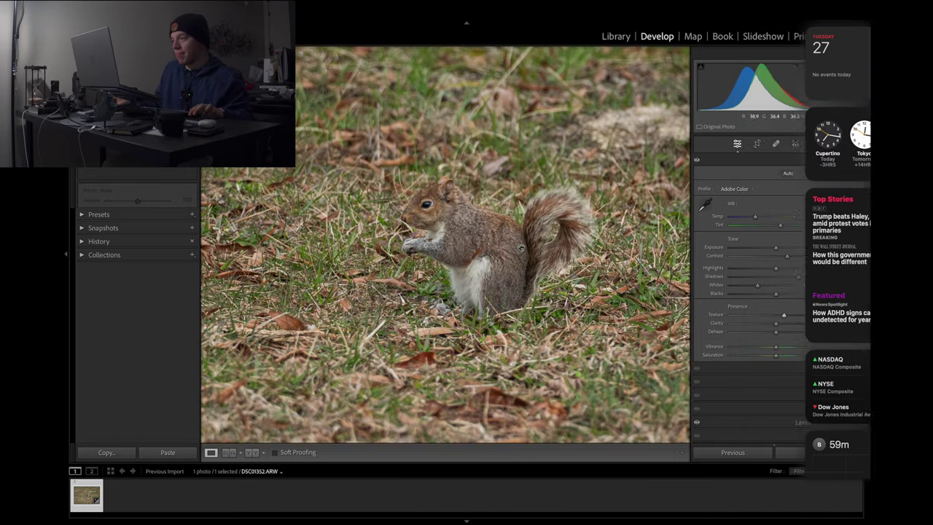
{"action": "scroll", "coordinate": [516, 259], "scroll_direction": "right", "scroll_amount": 5}
{"action": "scroll", "coordinate": [515, 253], "scroll_direction": "right", "scroll_amount": 3}
{"action": "scroll", "coordinate": [480, 258], "scroll_direction": "left", "scroll_amount": 5}
{"action": "scroll", "coordinate": [413, 256], "scroll_direction": "left", "scroll_amount": 6}
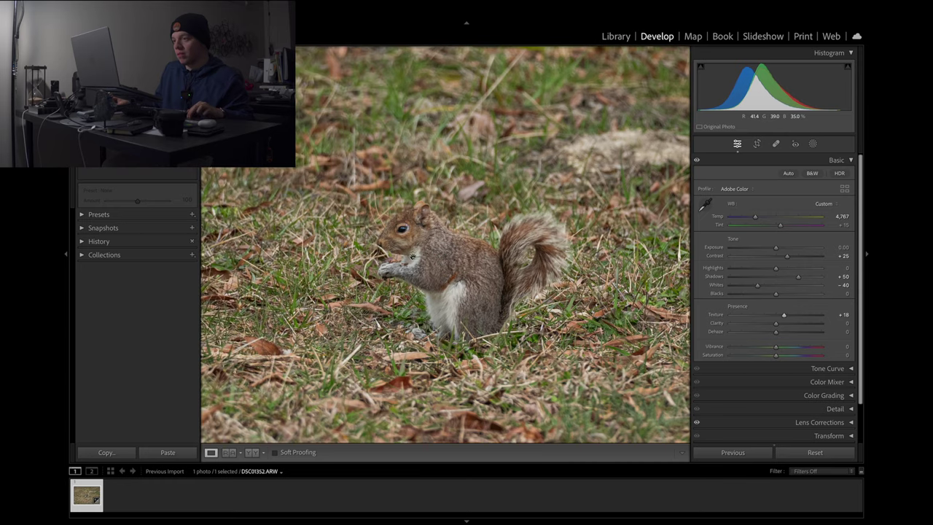
{"action": "scroll", "coordinate": [413, 256], "scroll_direction": "right", "scroll_amount": 1}
{"action": "scroll", "coordinate": [446, 245], "scroll_direction": "right", "scroll_amount": 10}
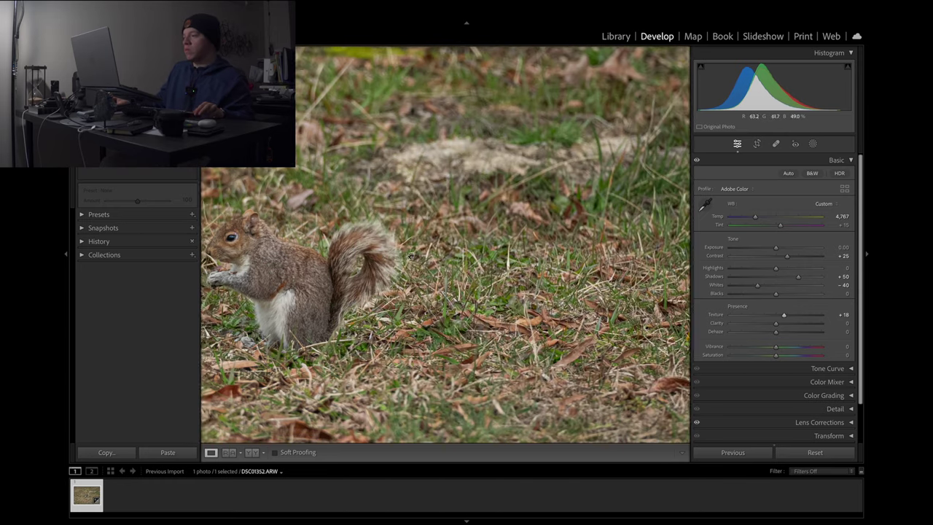
{"action": "scroll", "coordinate": [447, 244], "scroll_direction": "left", "scroll_amount": 3}
{"action": "scroll", "coordinate": [531, 289], "scroll_direction": "left", "scroll_amount": 2}
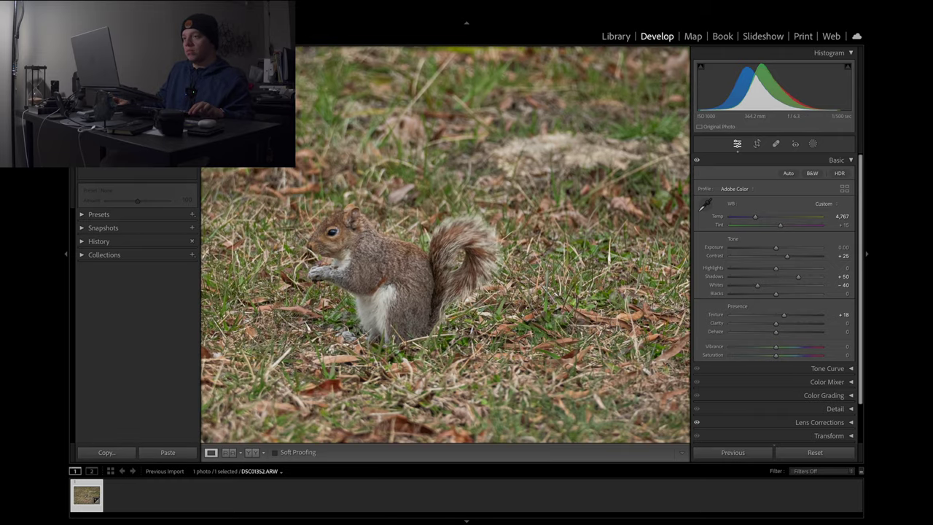
{"action": "key", "text": "z"}
{"action": "key", "text": "z"}
{"action": "key", "text": "z"}
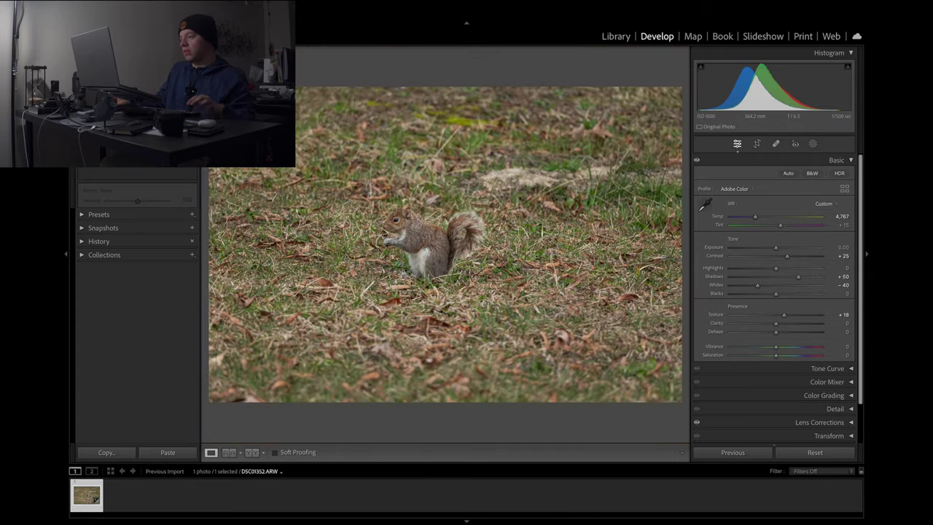
- Set the clarity to +6 and inspect the squirrel's fur and tail up close
{"action": "mouse_move", "coordinate": [774, 329]}
{"action": "left_mouse_down"}
{"action": "mouse_move", "coordinate": [762, 334]}
{"action": "mouse_move", "coordinate": [805, 330]}
{"action": "mouse_move", "coordinate": [778, 336]}
{"action": "left_mouse_up"}
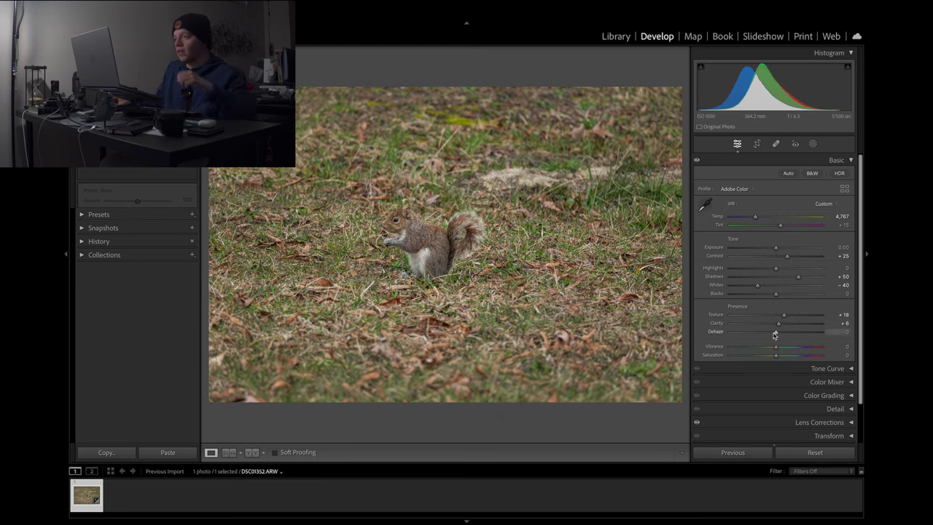
{"action": "left_click", "coordinate": [444, 253]}
{"action": "left_click_drag", "start_coordinate": [458, 268], "coordinate": [568, 286]}
{"action": "scroll", "coordinate": [566, 286], "scroll_direction": "left", "scroll_amount": 10}
{"action": "scroll", "coordinate": [561, 287], "scroll_direction": "right", "scroll_amount": 5}
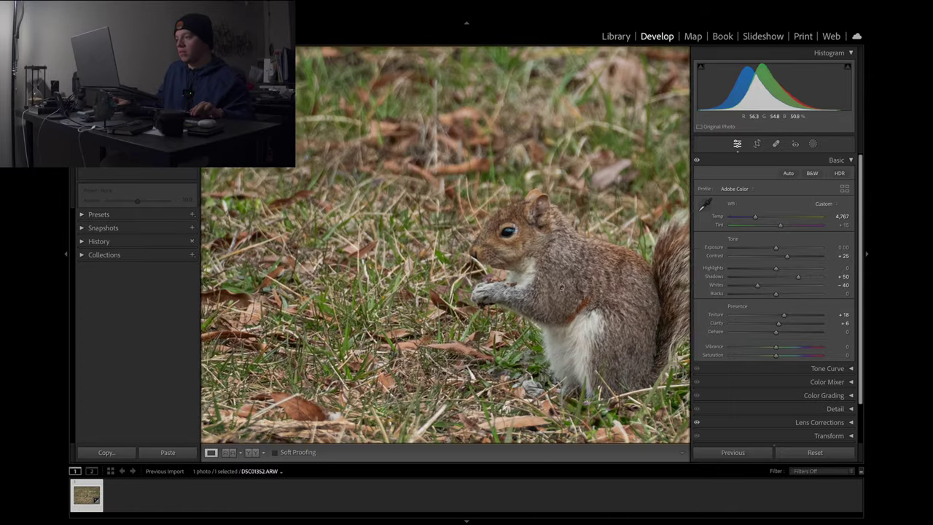
{"action": "scroll", "coordinate": [561, 286], "scroll_direction": "right", "scroll_amount": 5}
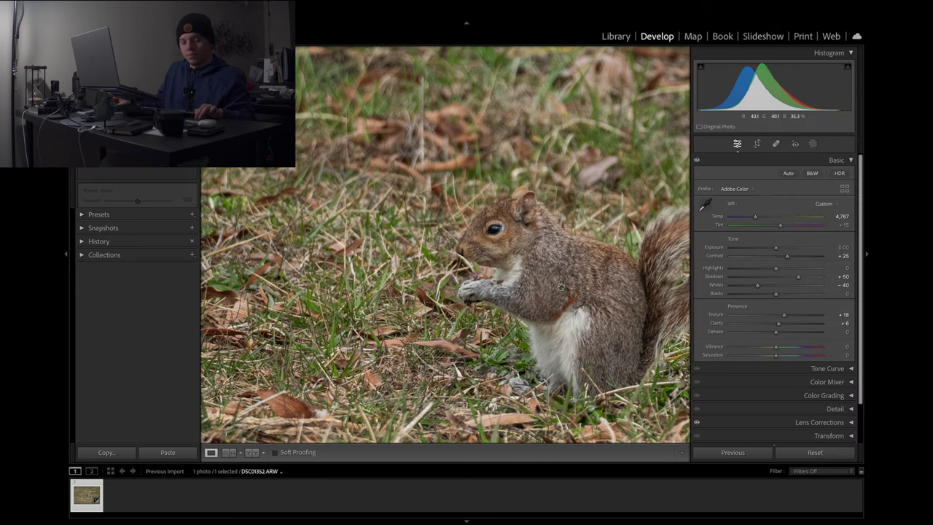
{"action": "scroll", "coordinate": [561, 299], "scroll_direction": "right", "scroll_amount": 2}
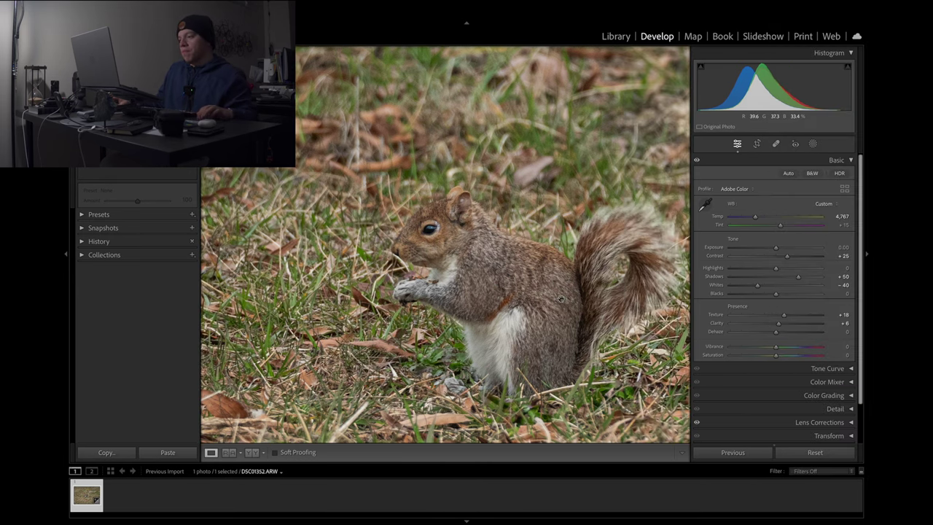
{"action": "scroll", "coordinate": [555, 294], "scroll_direction": "right", "scroll_amount": 5}
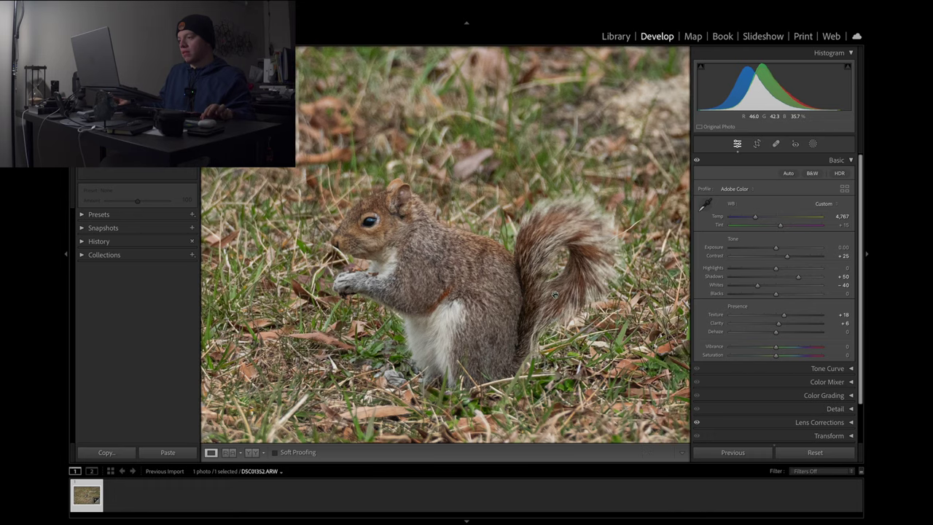
{"action": "left_click", "coordinate": [555, 294]}
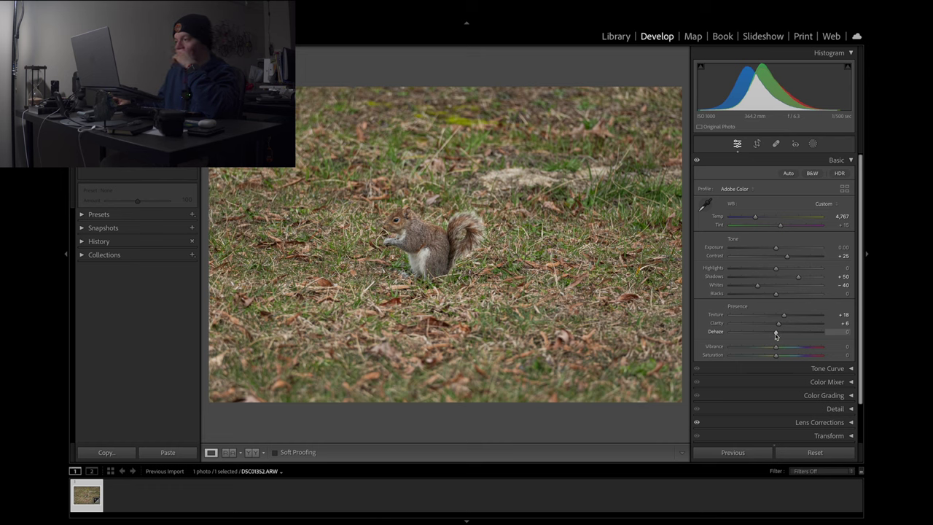
- Try the dehaze at +100, and reset it to 0
{"action": "left_click_drag", "start_coordinate": [754, 340], "coordinate": [842, 342]}
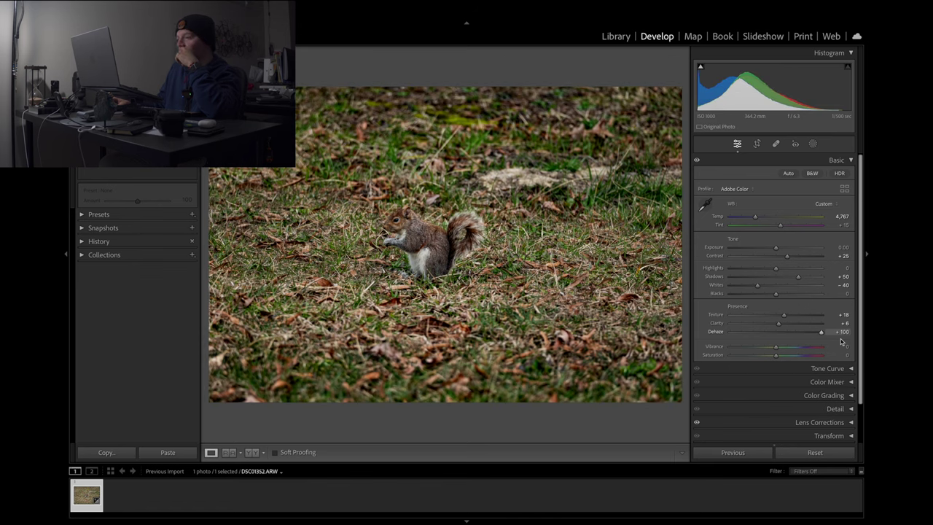
{"action": "left_click_drag", "start_coordinate": [815, 338], "coordinate": [788, 336]}
{"action": "double_click", "coordinate": [788, 334]}
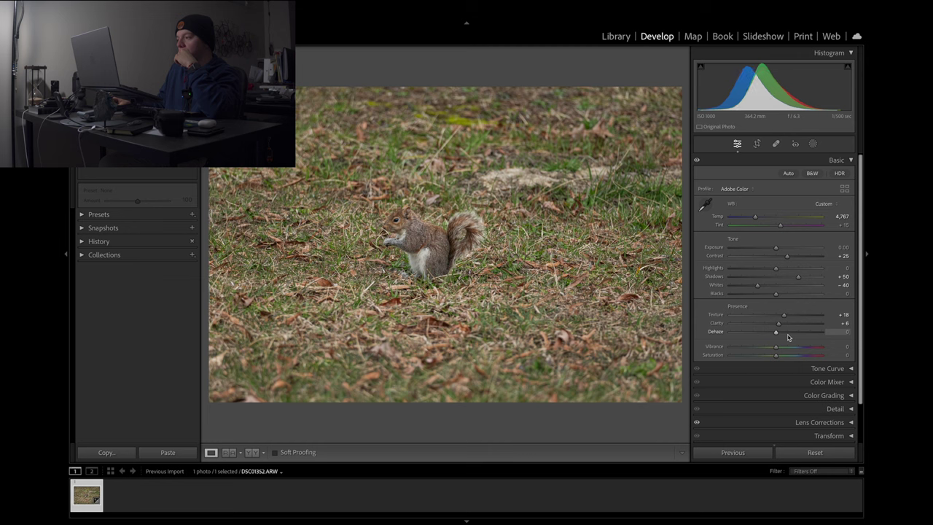
- Try the dehaze at +26, inspect its effect on the squirrel's fur up close, and reset it to 0
{"action": "left_click_drag", "start_coordinate": [779, 335], "coordinate": [788, 335]}
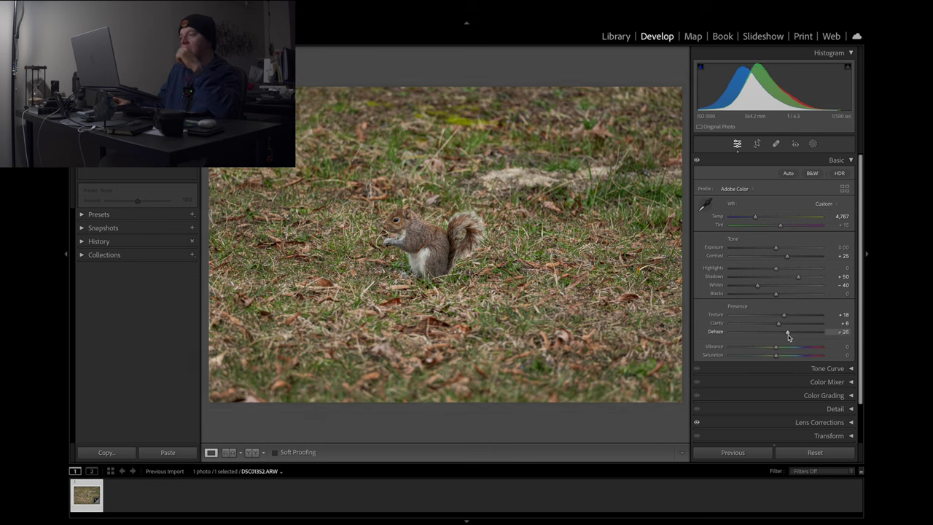
{"action": "left_click", "coordinate": [339, 189]}
{"action": "scroll", "coordinate": [438, 239], "scroll_direction": "up", "scroll_amount": 4}
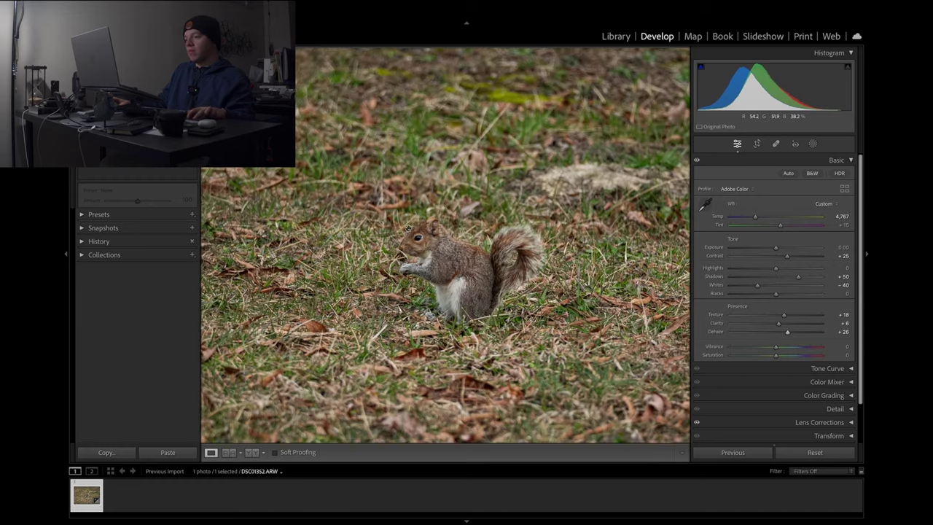
{"action": "scroll", "coordinate": [438, 238], "scroll_direction": "up", "scroll_amount": 4}
{"action": "scroll", "coordinate": [423, 225], "scroll_direction": "up", "scroll_amount": 1}
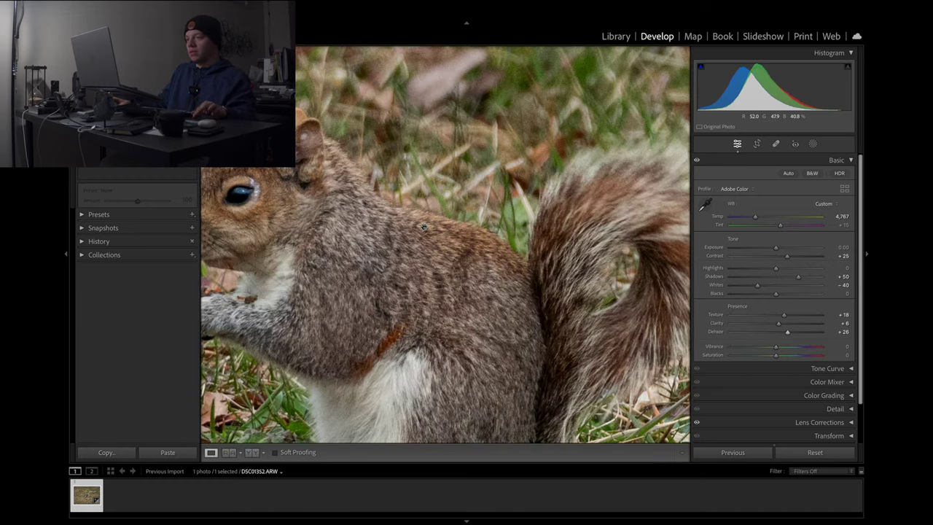
{"action": "left_click", "coordinate": [423, 226]}
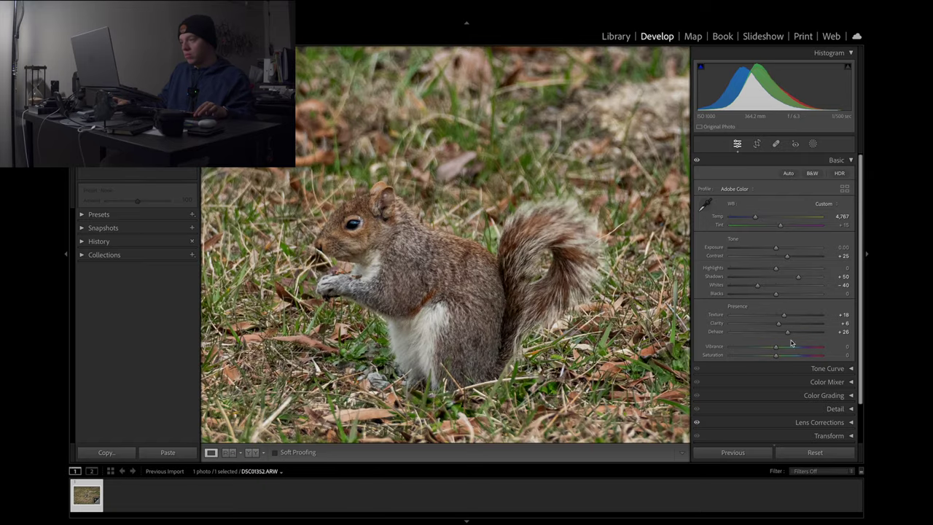
{"action": "mouse_move", "coordinate": [783, 333]}
{"action": "left_mouse_down"}
{"action": "mouse_move", "coordinate": [755, 332]}
{"action": "mouse_move", "coordinate": [795, 337]}
{"action": "left_mouse_up"}
{"action": "double_click", "coordinate": [714, 330]}
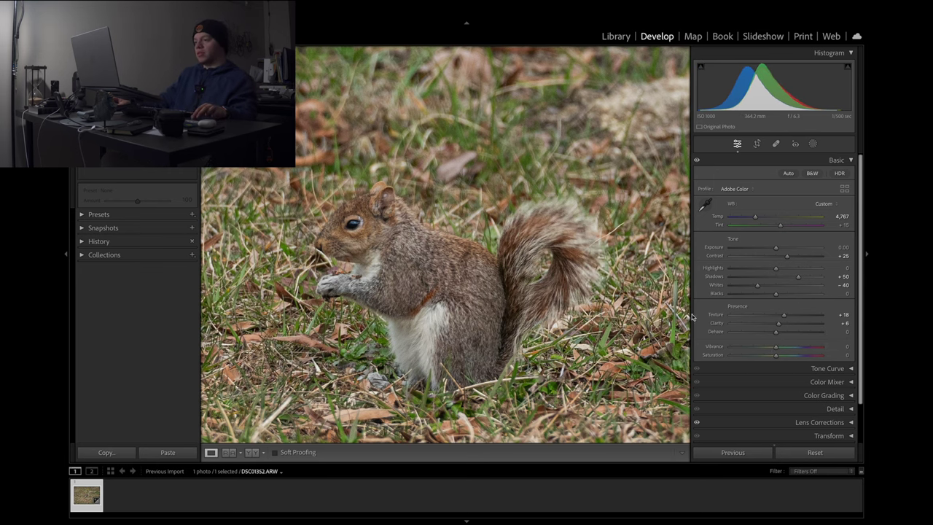
- Raise the vibrance to +27, and try a higher saturation before returning it to 0
{"action": "key", "text": "backslash"}
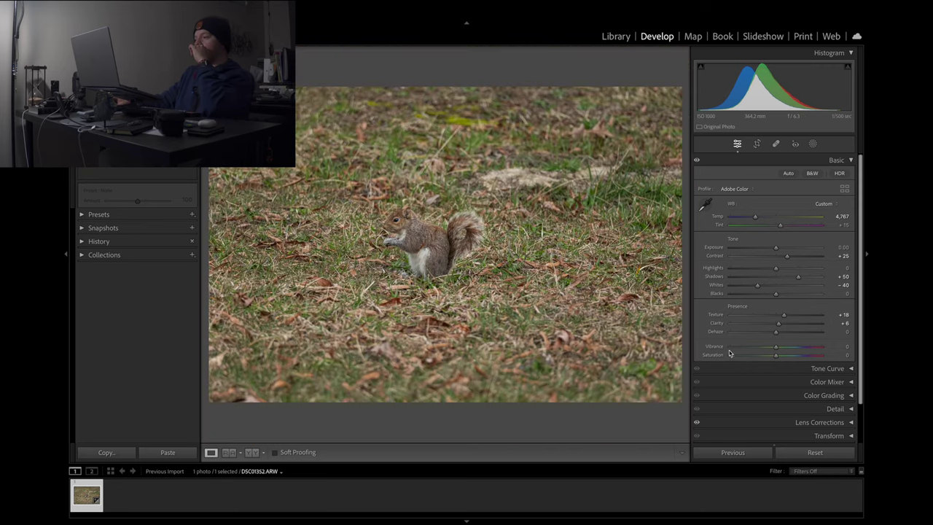
{"action": "left_click_drag", "start_coordinate": [777, 348], "coordinate": [796, 350]}
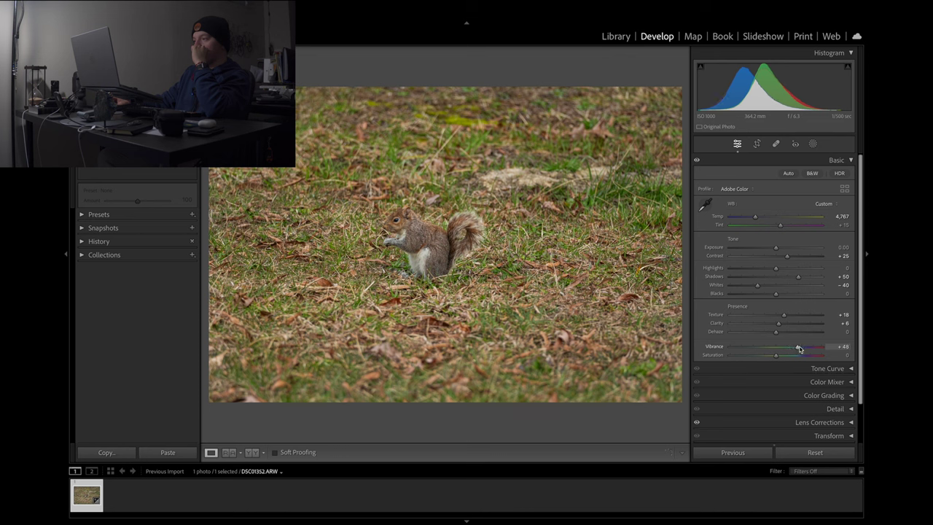
{"action": "left_click_drag", "start_coordinate": [799, 349], "coordinate": [793, 347]}
{"action": "left_click_drag", "start_coordinate": [783, 349], "coordinate": [788, 349]}
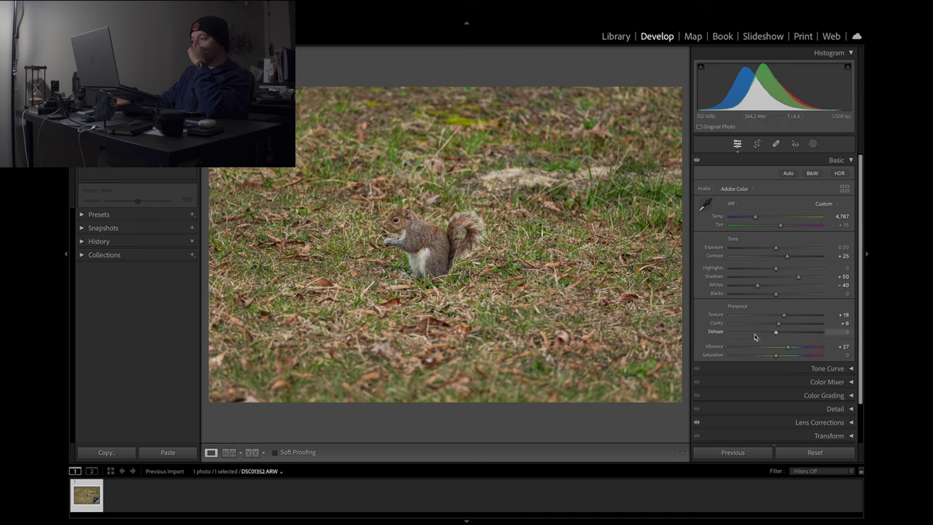
{"action": "mouse_move", "coordinate": [776, 356]}
{"action": "left_mouse_down"}
{"action": "mouse_move", "coordinate": [764, 360]}
{"action": "mouse_move", "coordinate": [812, 356]}
{"action": "mouse_move", "coordinate": [785, 357]}
{"action": "left_mouse_up"}
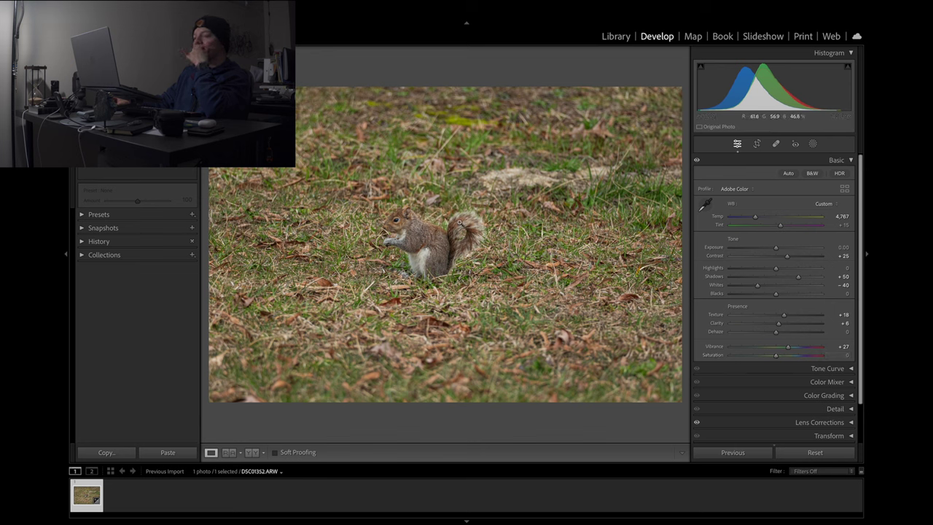
- Look through the Tone Curve regions and the Color Mixer's Point Color settings
{"action": "left_click", "coordinate": [839, 162]}
{"action": "left_click", "coordinate": [844, 174]}
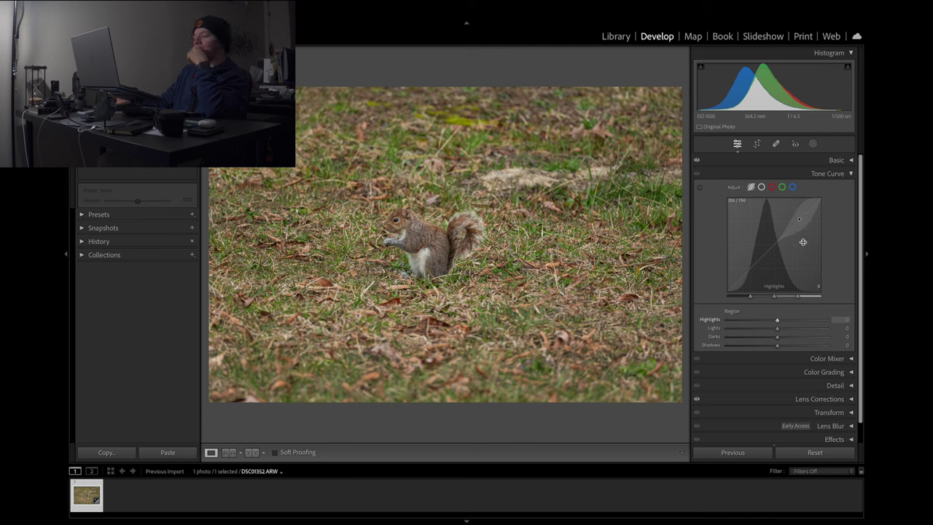
{"action": "left_click", "coordinate": [827, 175]}
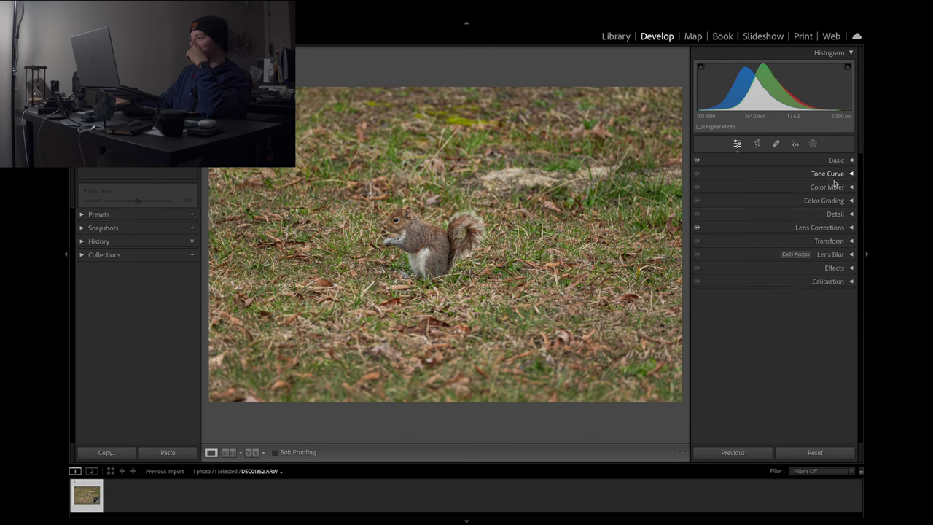
{"action": "left_click", "coordinate": [831, 187]}
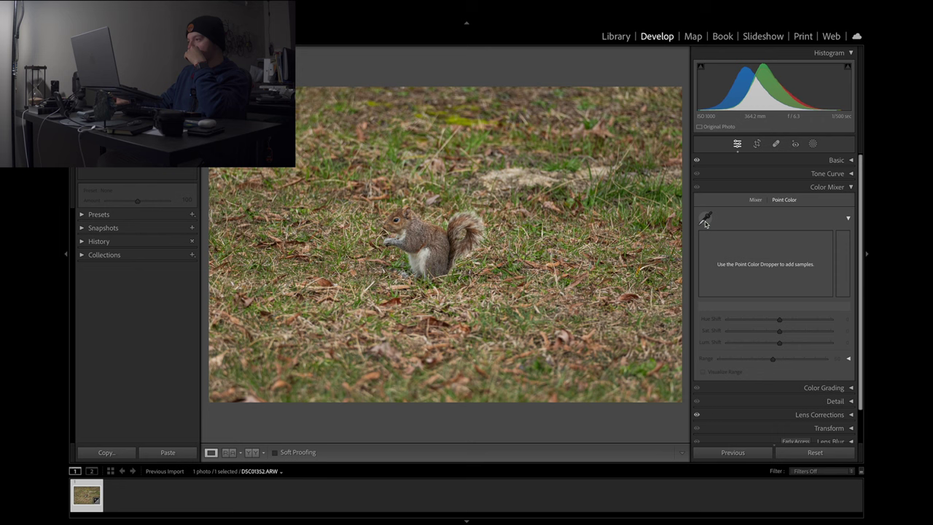
- Create a subject mask on the squirrel and set the mask's exposure to 1.00
{"action": "left_click", "coordinate": [813, 145]}
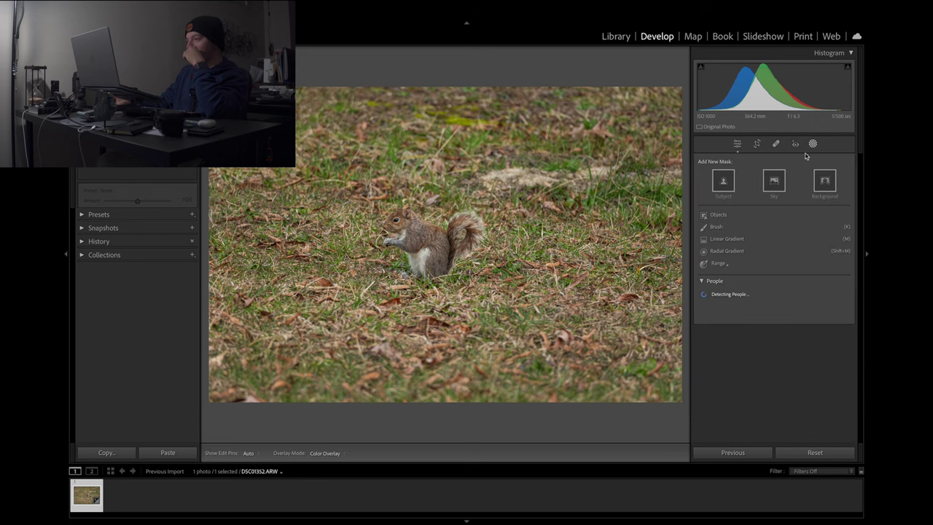
{"action": "left_click", "coordinate": [724, 180]}
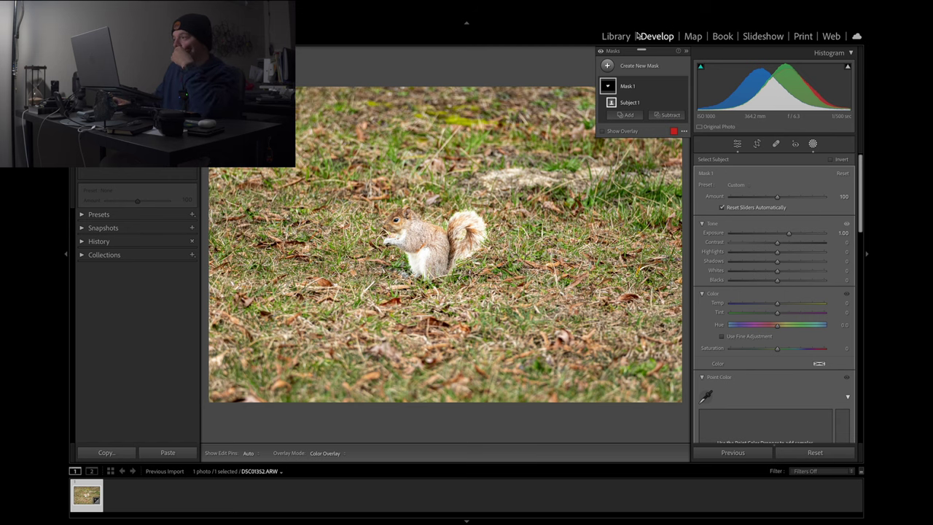
{"action": "mouse_move", "coordinate": [624, 9]}
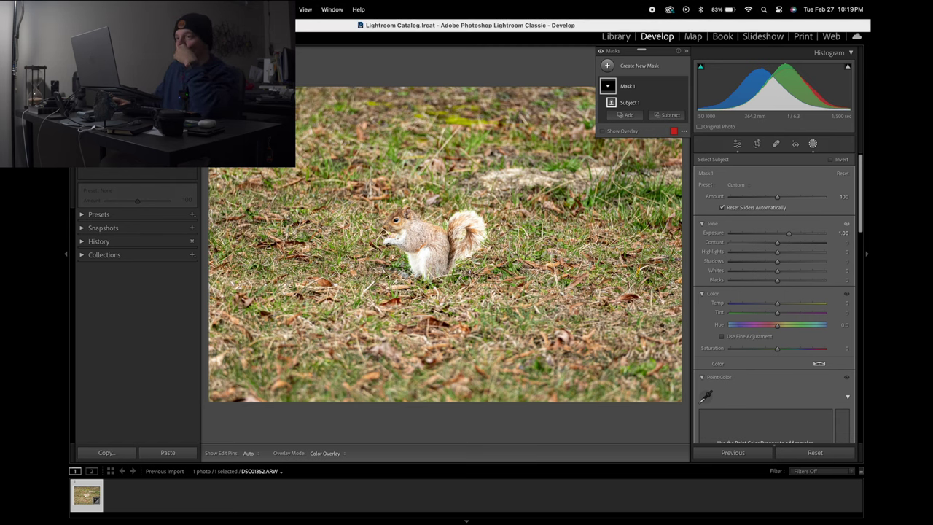
{"action": "left_click", "coordinate": [278, 9]}
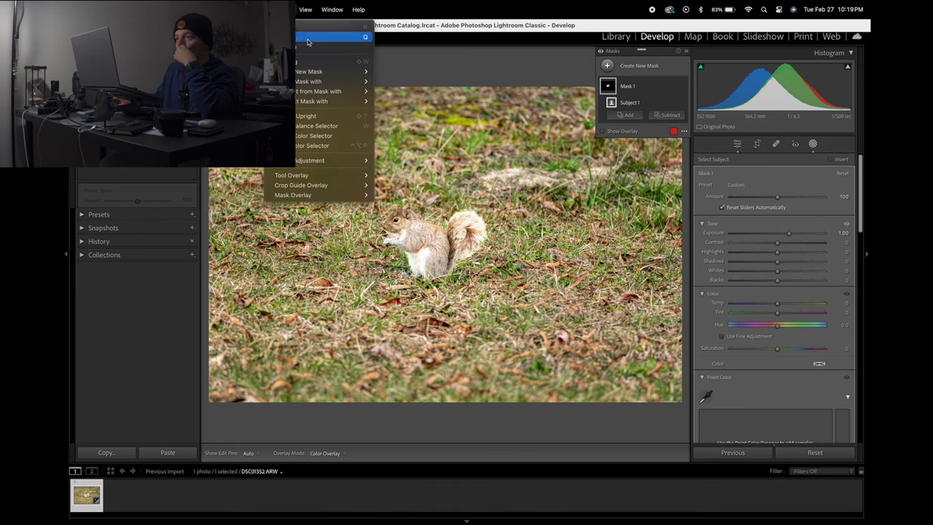
{"action": "mouse_move", "coordinate": [248, 10]}
{"action": "key", "text": "Escape"}
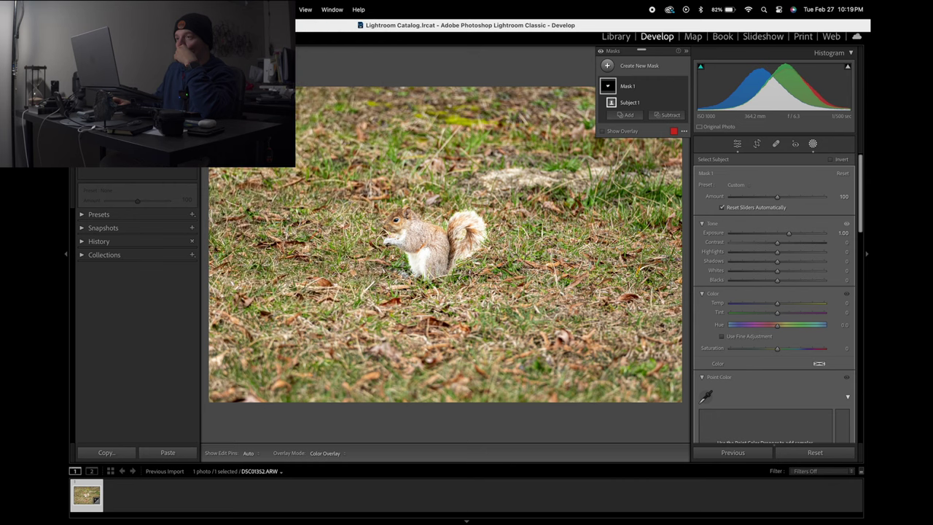
- Undo the last actions and delete all masks from the squirrel photo
{"action": "left_click", "coordinate": [174, 10]}
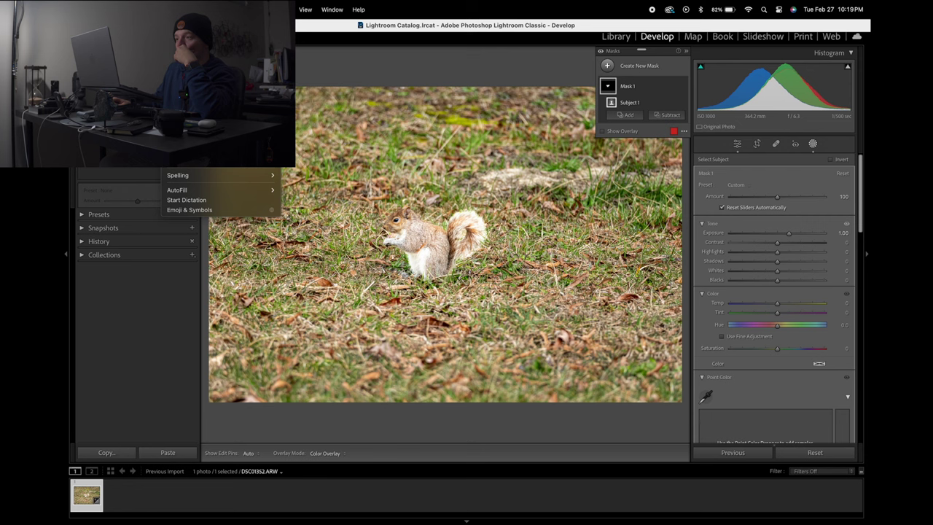
{"action": "left_click", "coordinate": [184, 24]}
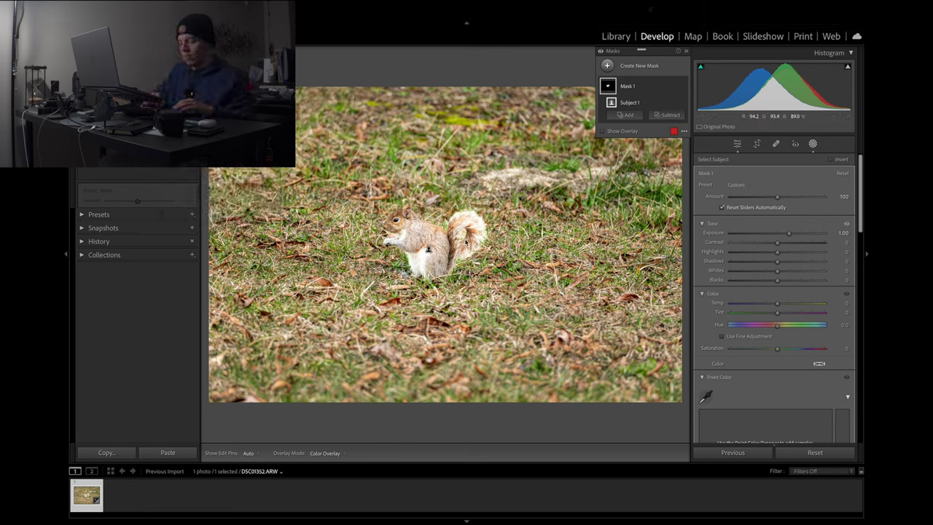
{"action": "key", "text": "super+z"}
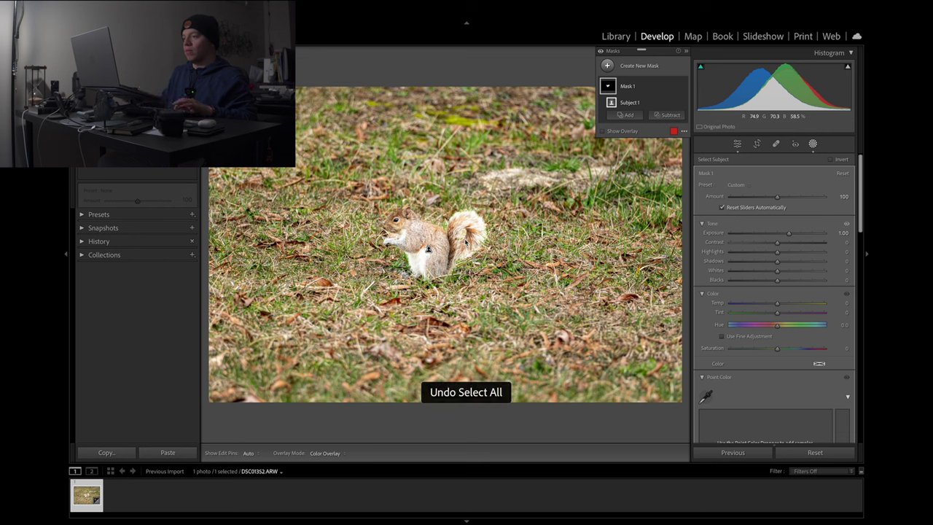
{"action": "key", "text": "super+z"}
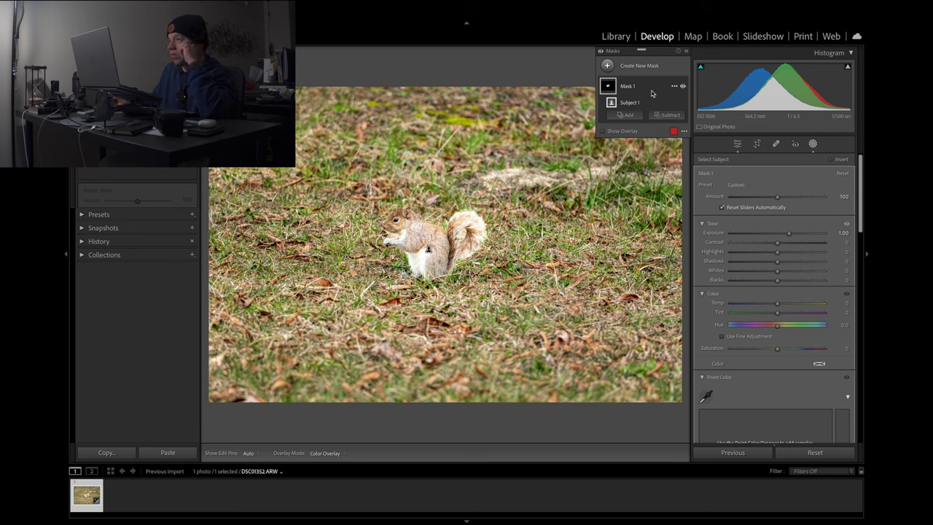
{"action": "mouse_move", "coordinate": [607, 89]}
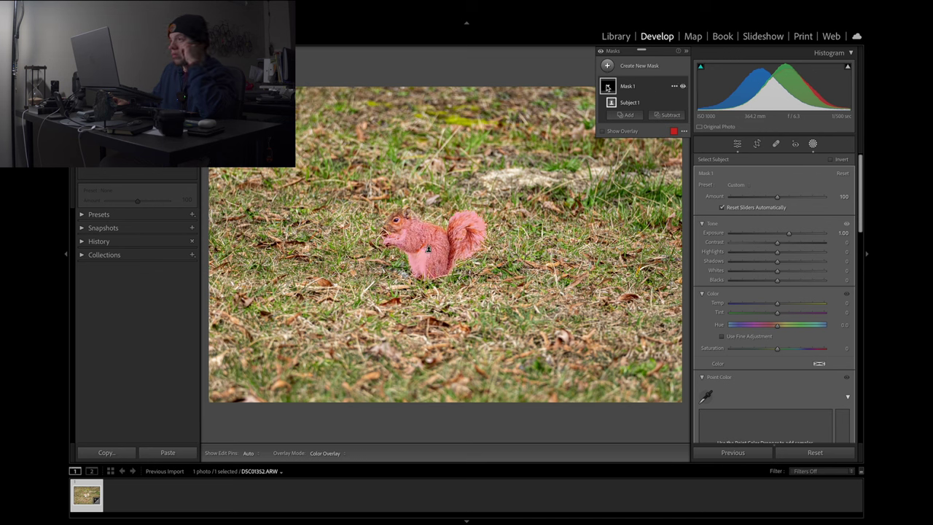
{"action": "left_click", "coordinate": [674, 86]}
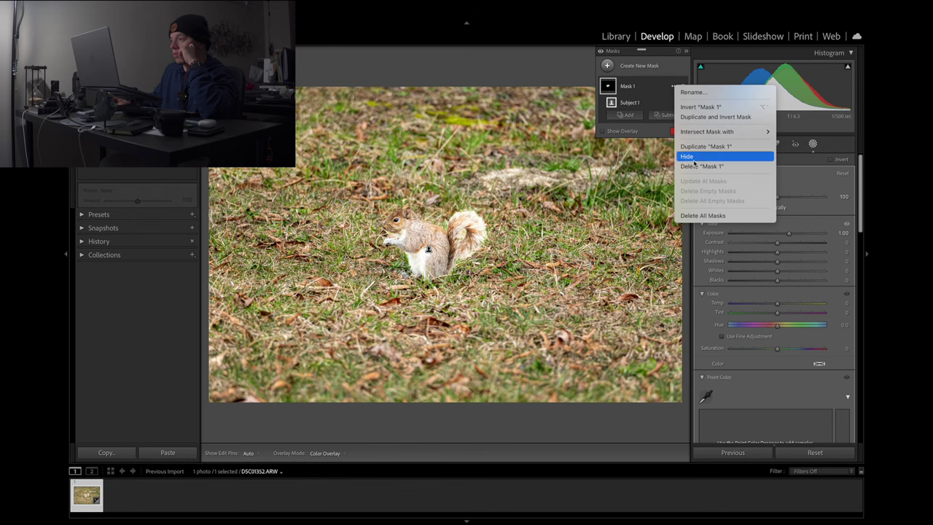
{"action": "left_click", "coordinate": [711, 216]}
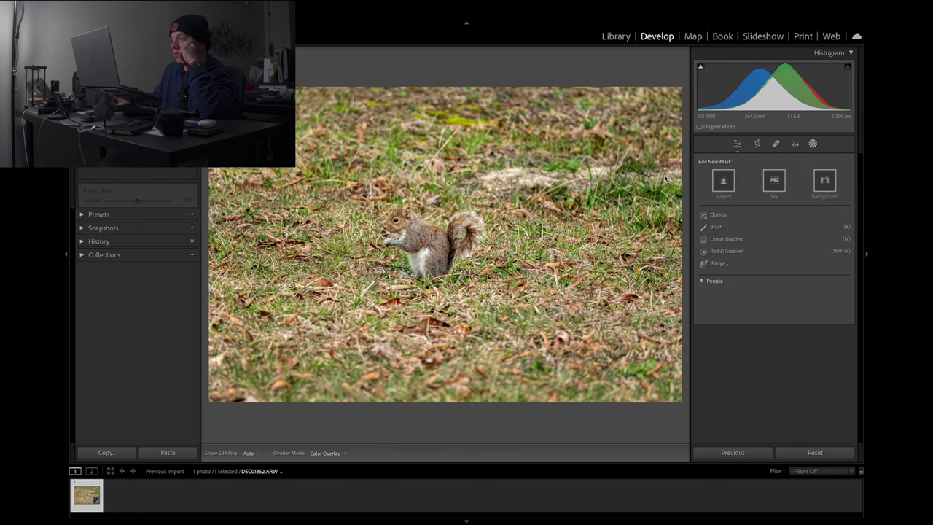
- Set the photo's temperature to 4,917, contrast to +13, highlights to -61, shadows to +5, whites to +14 and blacks to -36
{"action": "left_click", "coordinate": [737, 145]}
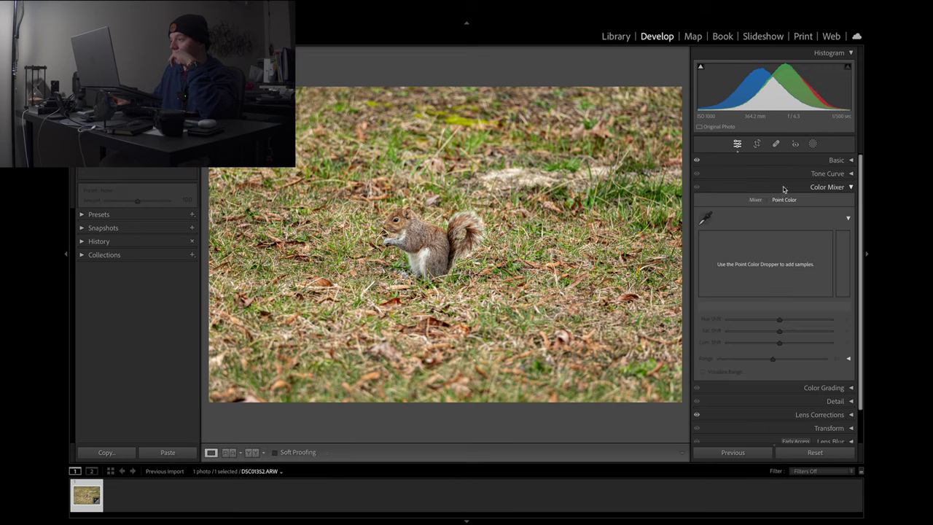
{"action": "left_click", "coordinate": [831, 161]}
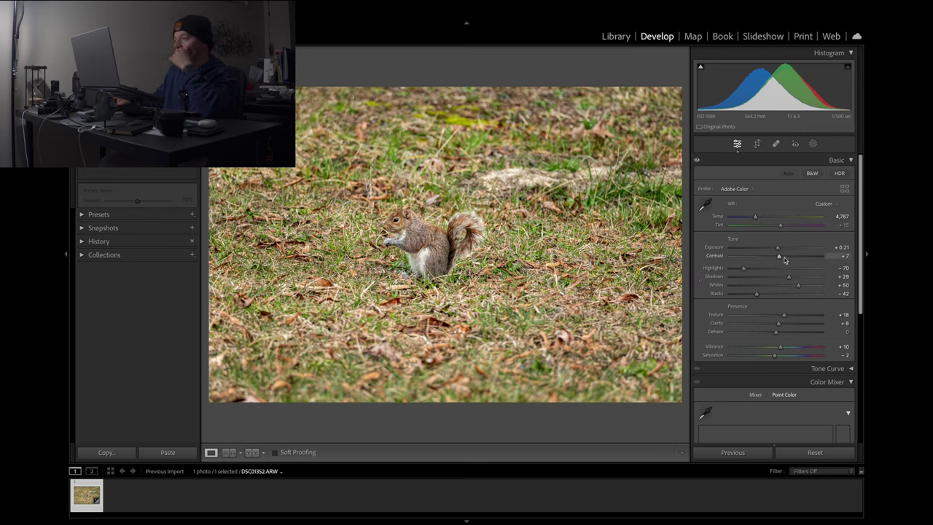
{"action": "mouse_move", "coordinate": [780, 259]}
{"action": "left_mouse_down"}
{"action": "mouse_move", "coordinate": [755, 265]}
{"action": "mouse_move", "coordinate": [784, 264]}
{"action": "left_mouse_up"}
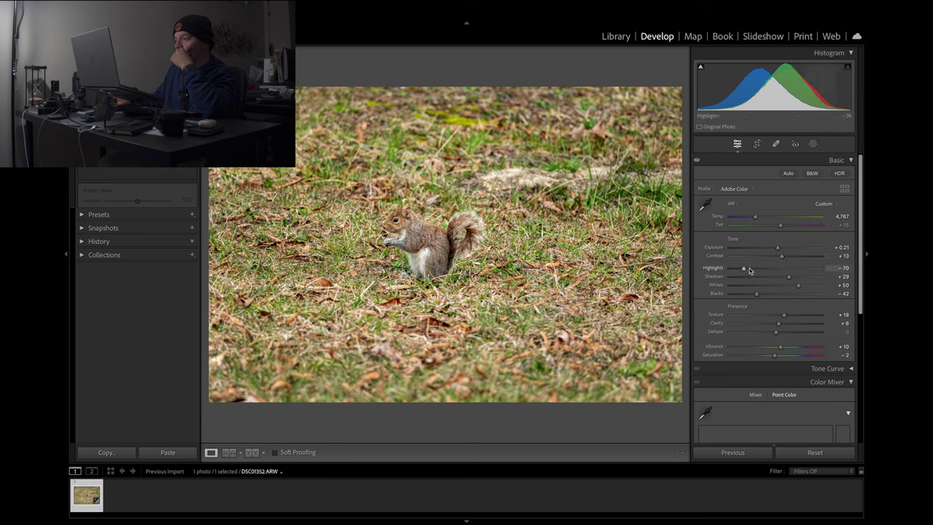
{"action": "mouse_move", "coordinate": [750, 272]}
{"action": "left_mouse_down"}
{"action": "mouse_move", "coordinate": [802, 271]}
{"action": "mouse_move", "coordinate": [749, 276]}
{"action": "left_mouse_up"}
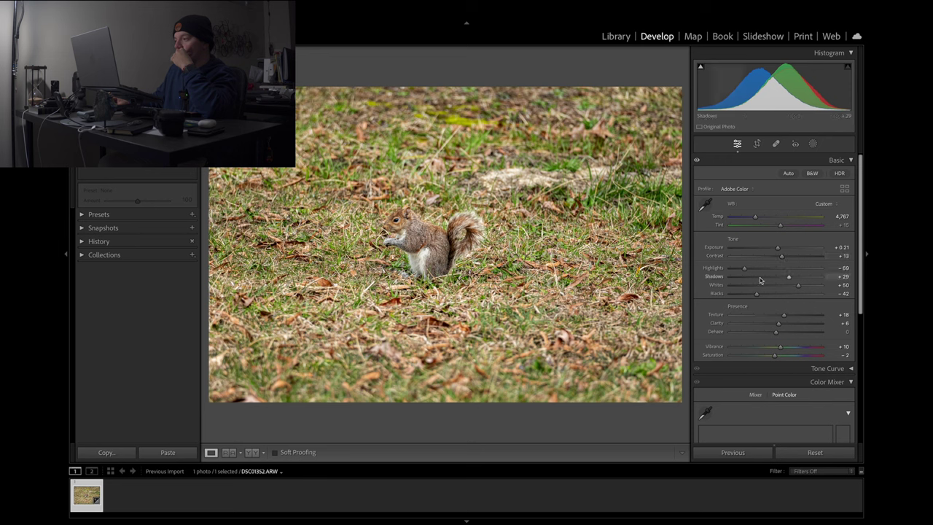
{"action": "left_click_drag", "start_coordinate": [757, 280], "coordinate": [759, 303]}
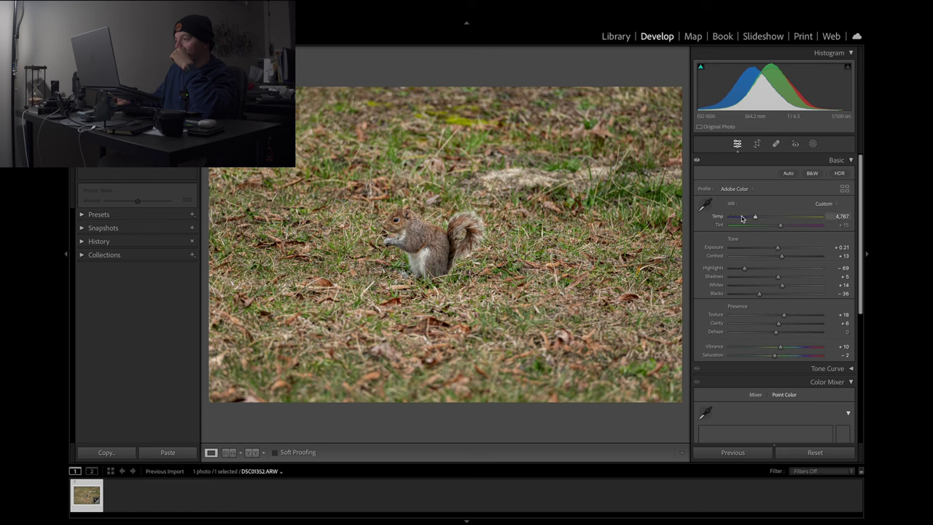
{"action": "left_click_drag", "start_coordinate": [759, 219], "coordinate": [757, 219]}
{"action": "mouse_move", "coordinate": [764, 271]}
{"action": "left_mouse_down"}
{"action": "mouse_move", "coordinate": [781, 269]}
{"action": "mouse_move", "coordinate": [747, 271]}
{"action": "left_mouse_up"}
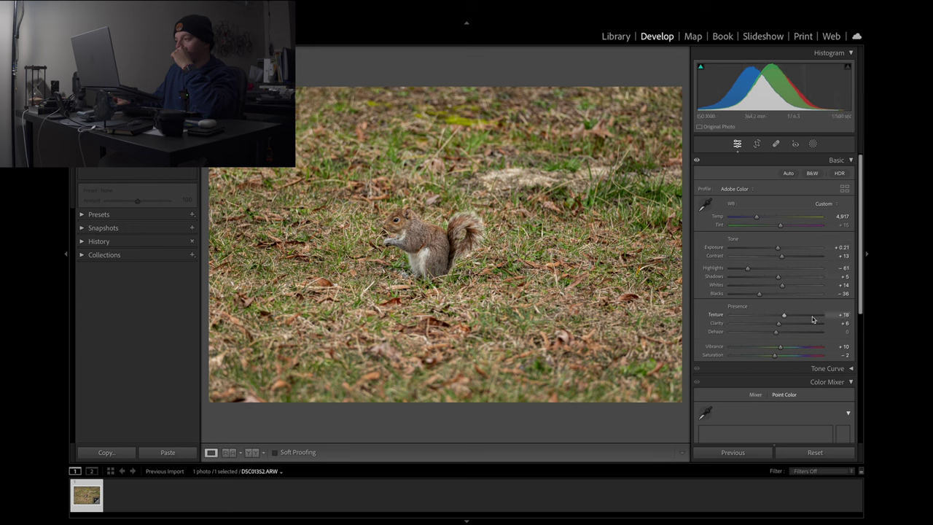
- Set the texture to +15, clarity to +11 and vibrance to +36, and check the squirrel's fur up close
{"action": "left_click_drag", "start_coordinate": [797, 315], "coordinate": [778, 328]}
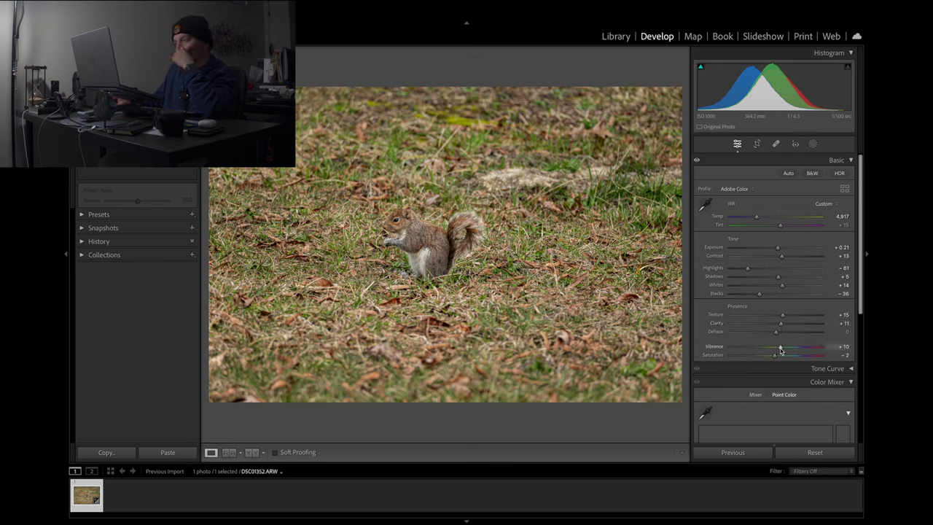
{"action": "left_click_drag", "start_coordinate": [785, 351], "coordinate": [788, 351]}
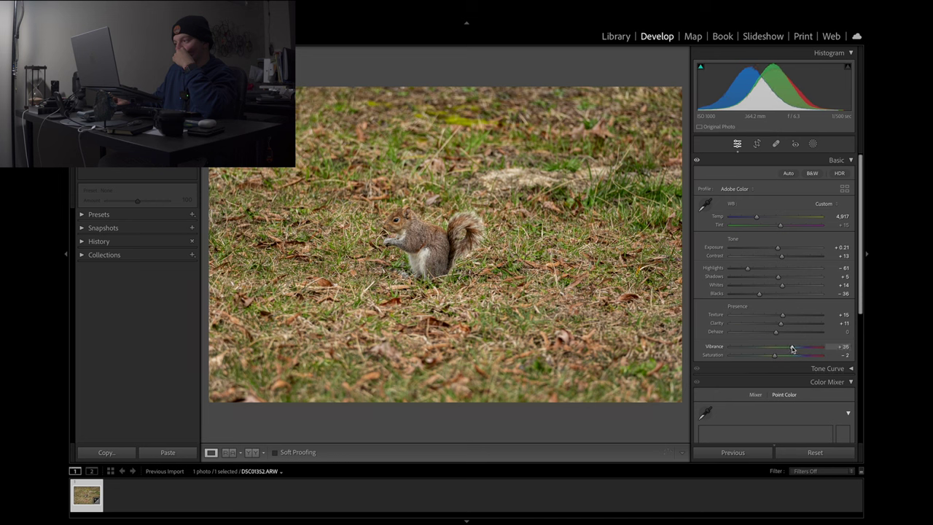
{"action": "left_click_drag", "start_coordinate": [793, 350], "coordinate": [793, 350]}
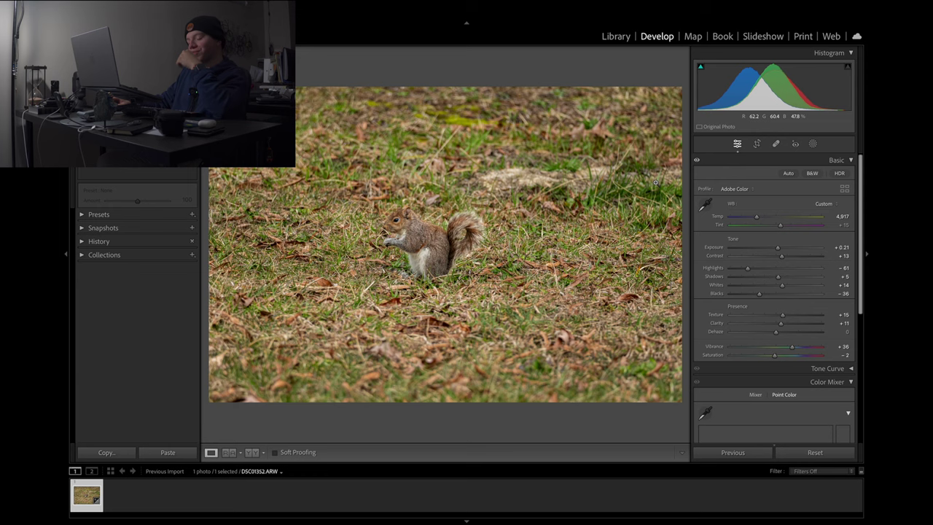
{"action": "left_click", "coordinate": [439, 251]}
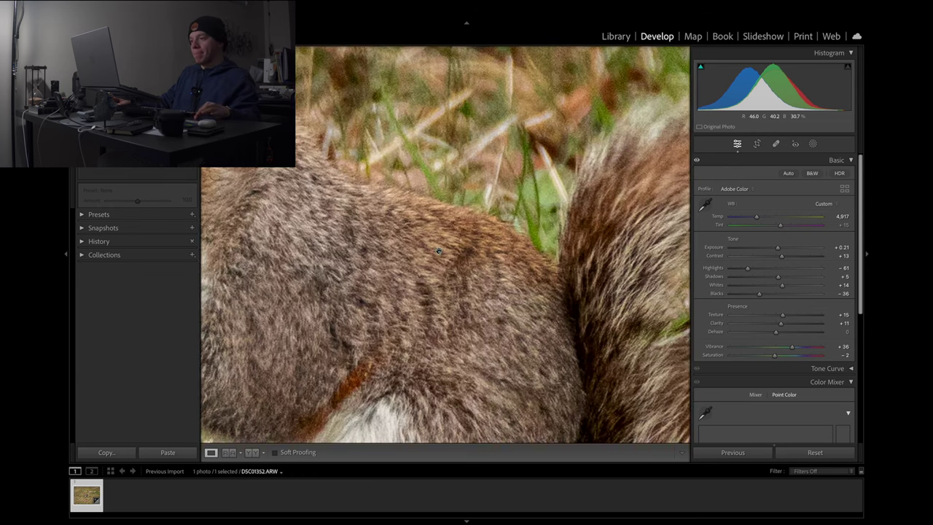
{"action": "left_click", "coordinate": [438, 251]}
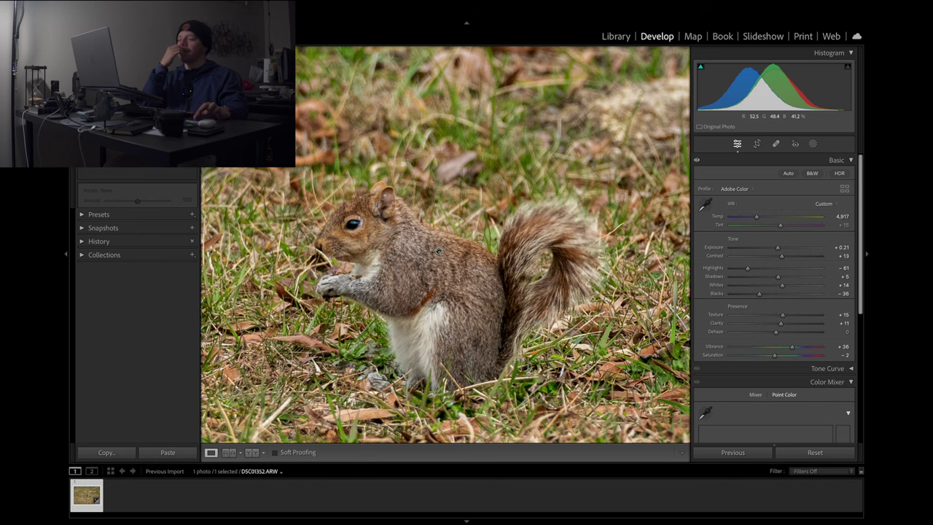
{"action": "left_click", "coordinate": [439, 251]}
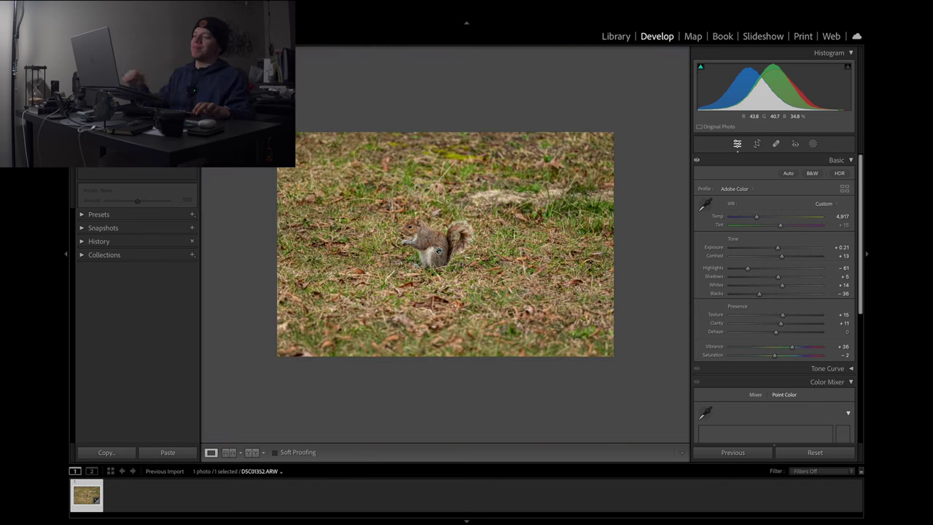
{"action": "left_click", "coordinate": [439, 251]}
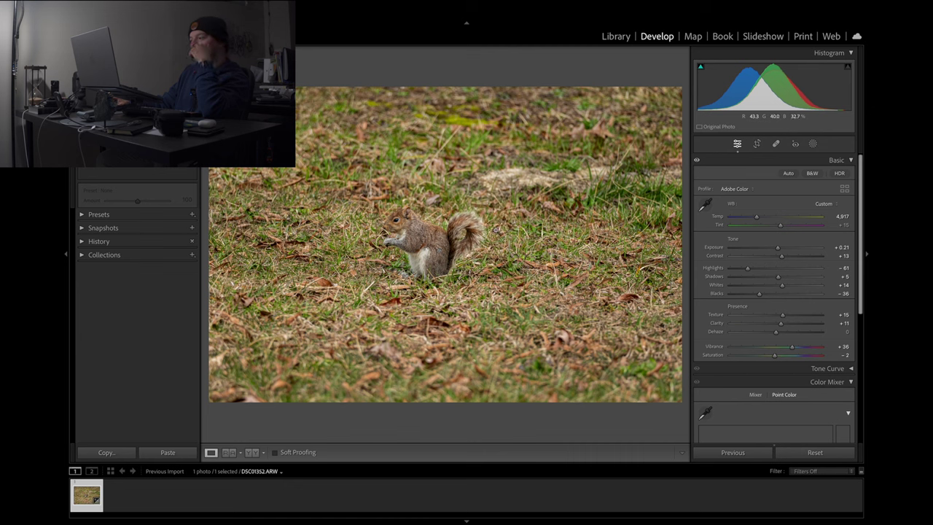
- Try two separate subject masks on the squirrel with the overlay shown, and delete all masks
{"action": "left_click", "coordinate": [822, 159]}
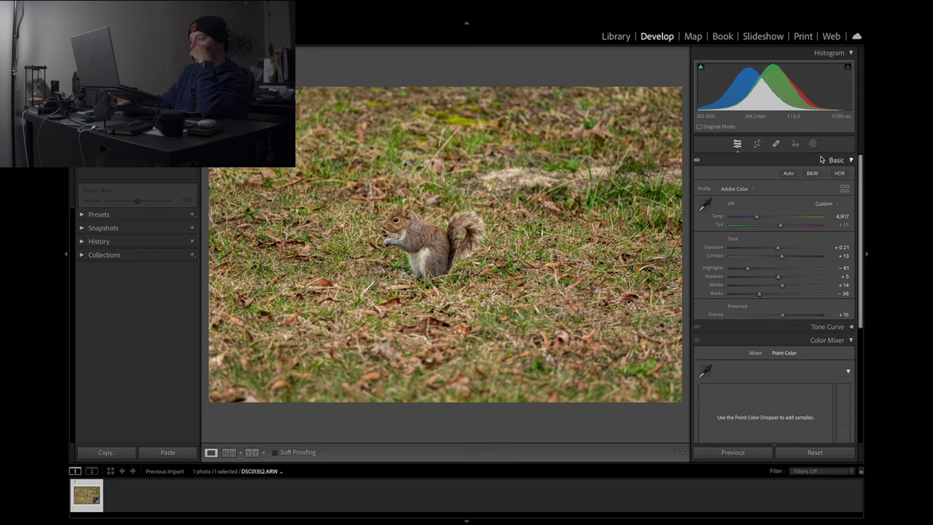
{"action": "left_click", "coordinate": [813, 144]}
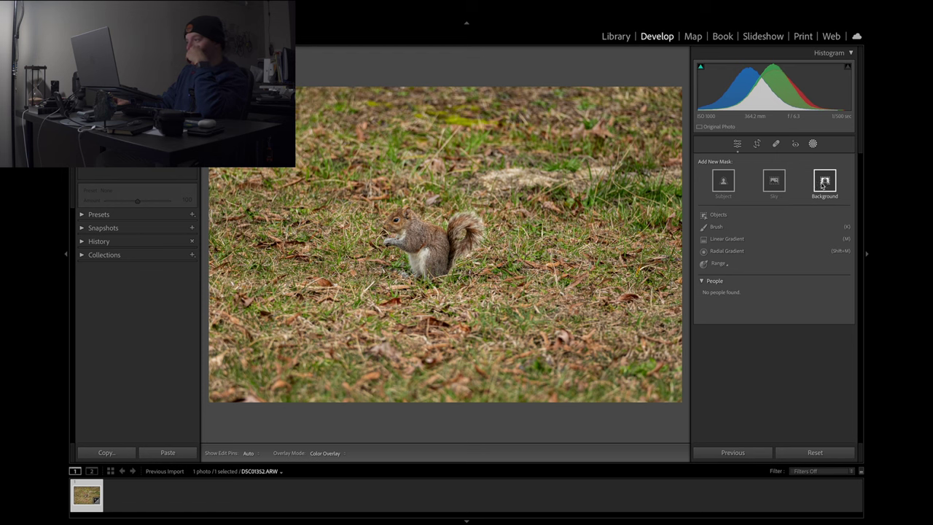
{"action": "left_click", "coordinate": [724, 187]}
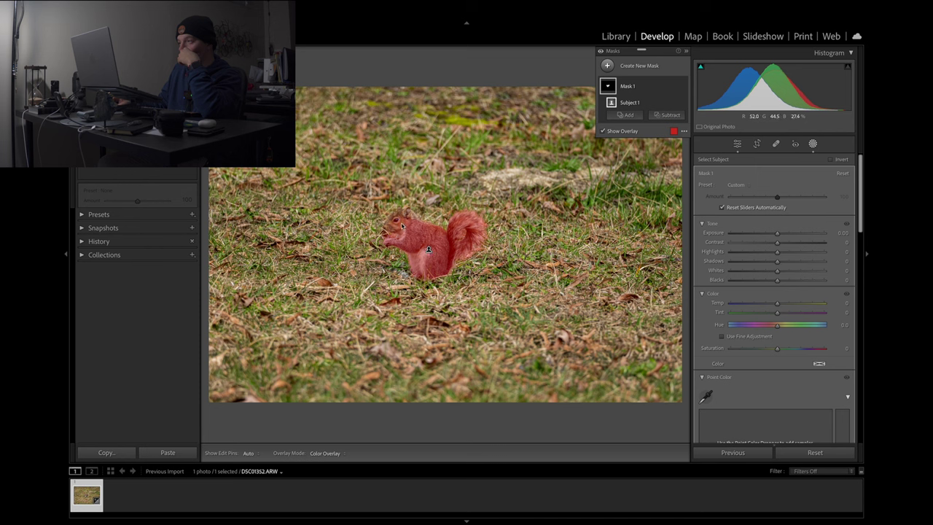
{"action": "left_click", "coordinate": [604, 132]}
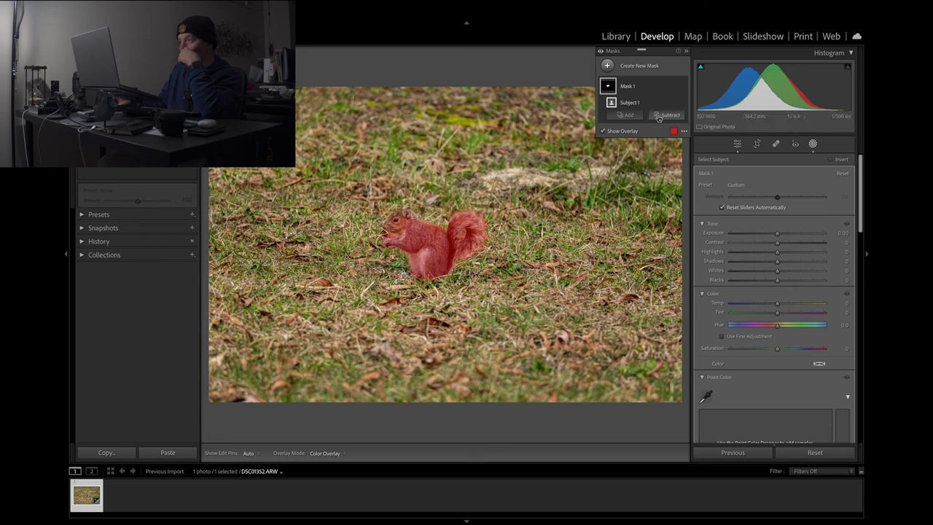
{"action": "left_click", "coordinate": [675, 88]}
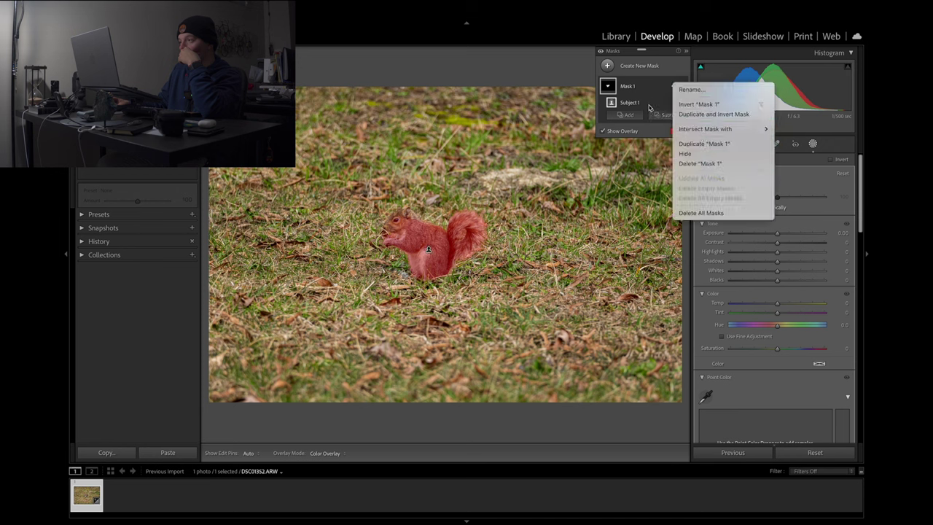
{"action": "left_click", "coordinate": [641, 99]}
{"action": "left_click", "coordinate": [607, 66]}
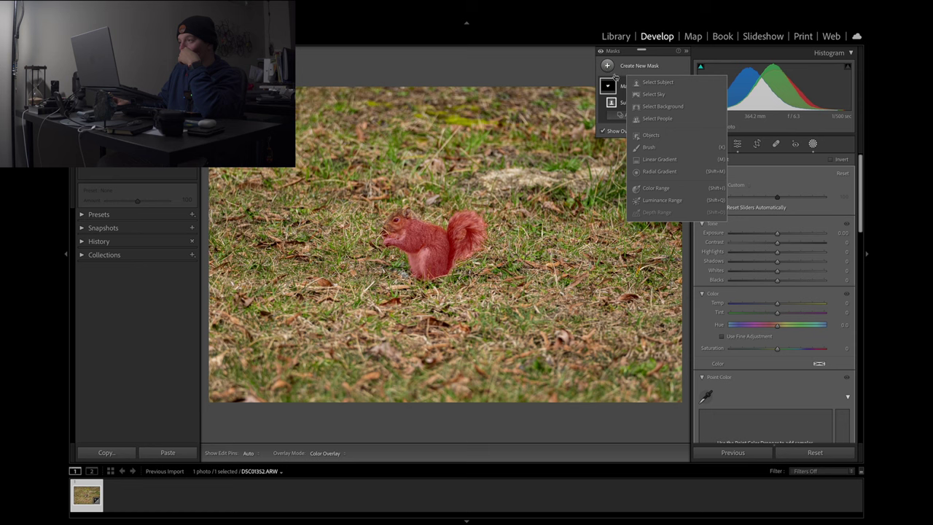
{"action": "left_click", "coordinate": [649, 83]}
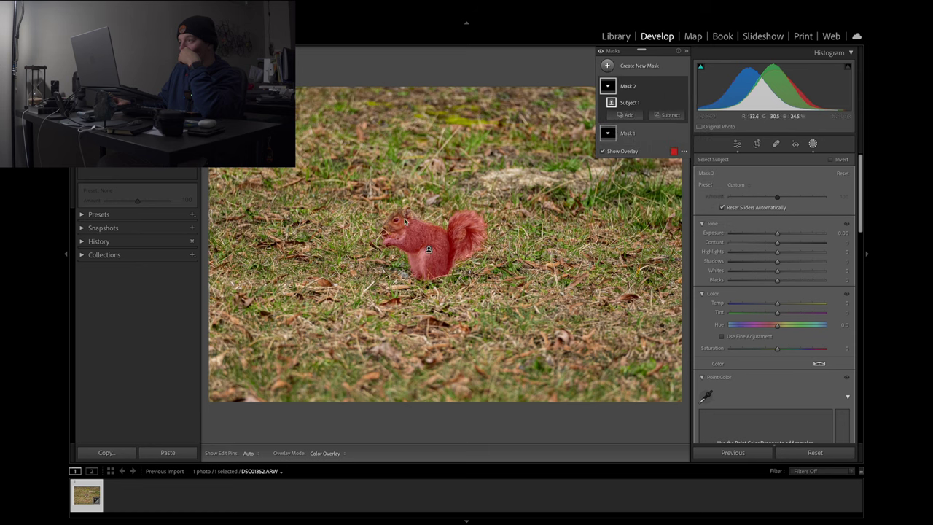
{"action": "right_click", "coordinate": [674, 134]}
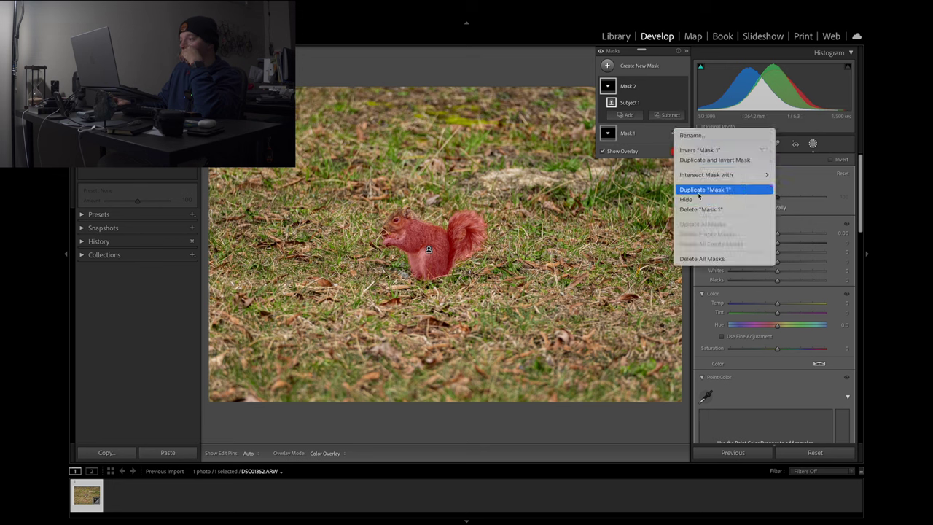
{"action": "left_click", "coordinate": [712, 258]}
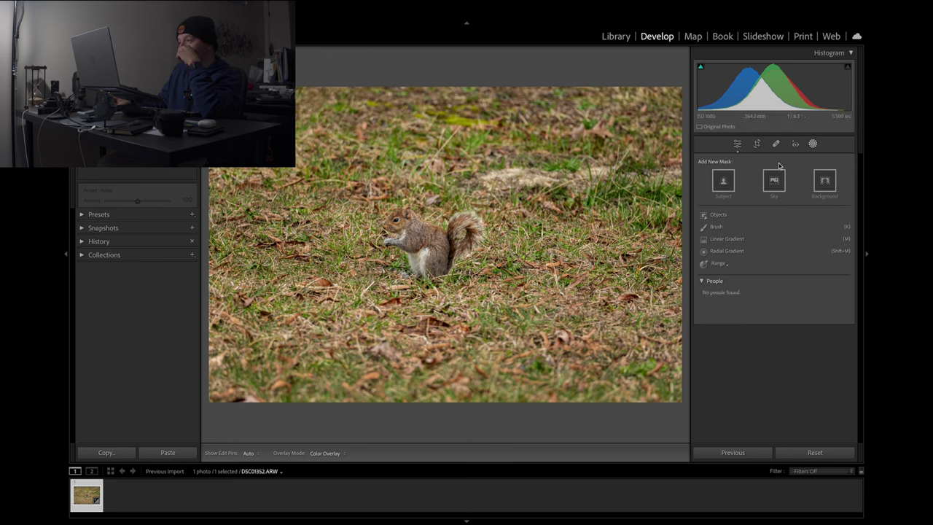
- Try painting a brush mask of size 15 over the squirrel's body, and undo it
{"action": "left_click", "coordinate": [717, 226]}
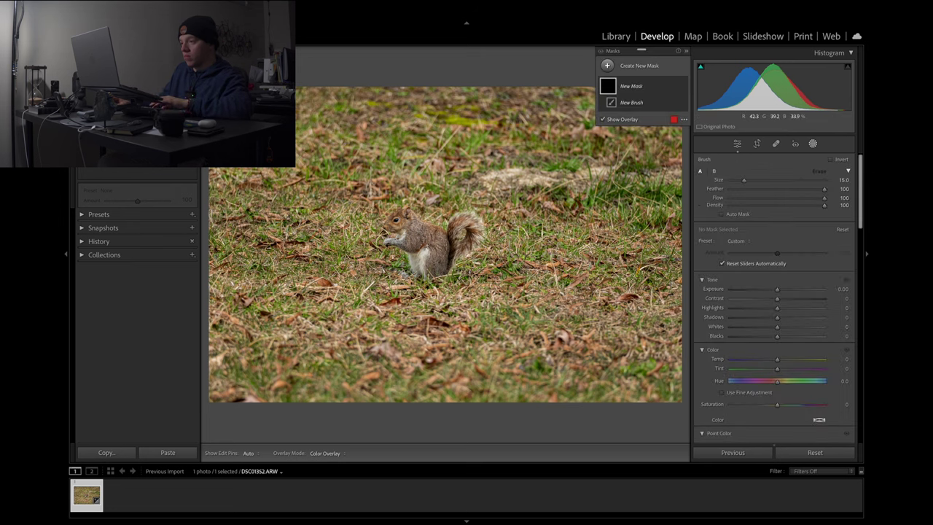
{"action": "left_click_drag", "start_coordinate": [417, 232], "coordinate": [427, 246]}
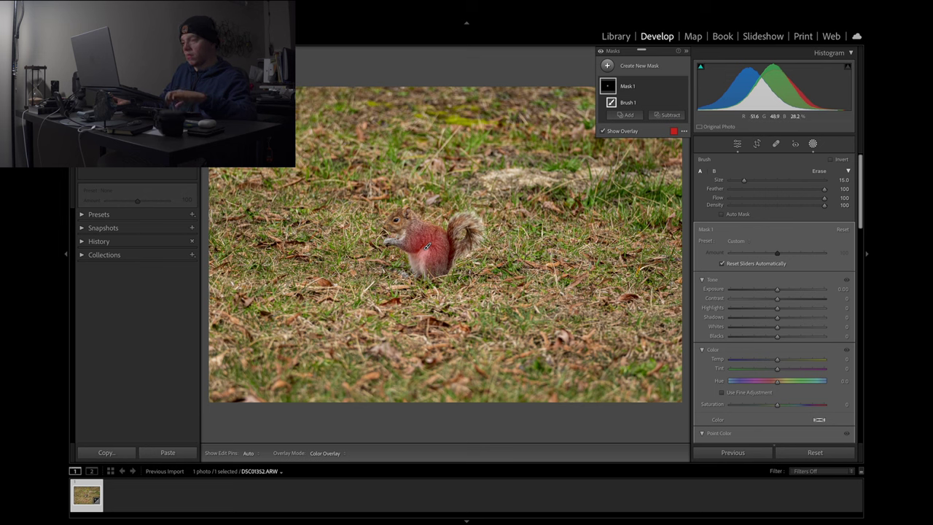
{"action": "key", "text": "ctrl+z"}
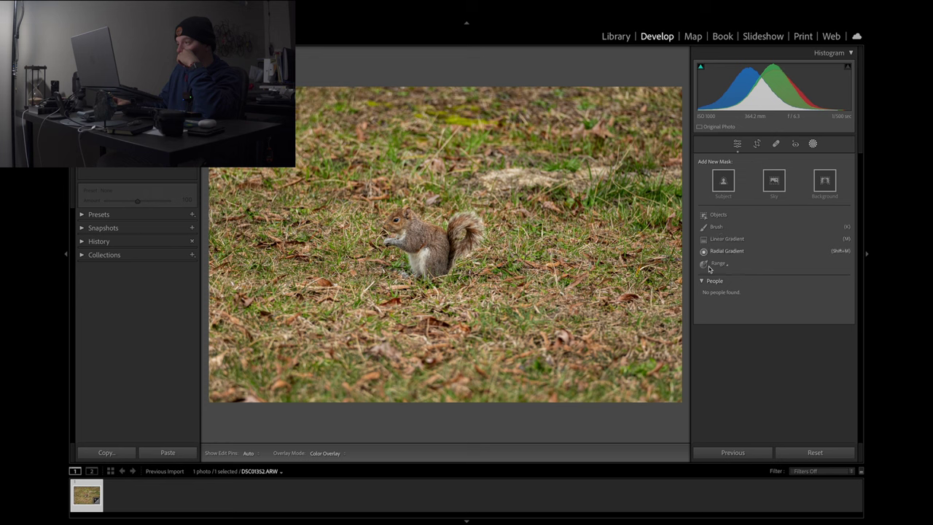
- Try a subject mask on the squirrel with exposure at -0.25, and delete the mask
{"action": "left_click", "coordinate": [723, 181]}
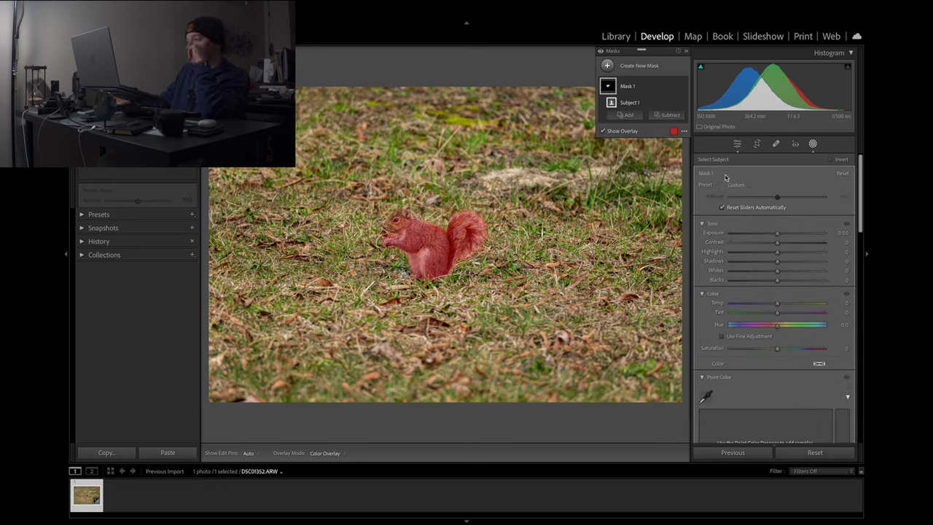
{"action": "mouse_move", "coordinate": [778, 235]}
{"action": "left_mouse_down"}
{"action": "mouse_move", "coordinate": [764, 238]}
{"action": "mouse_move", "coordinate": [793, 241]}
{"action": "mouse_move", "coordinate": [774, 240]}
{"action": "left_mouse_up"}
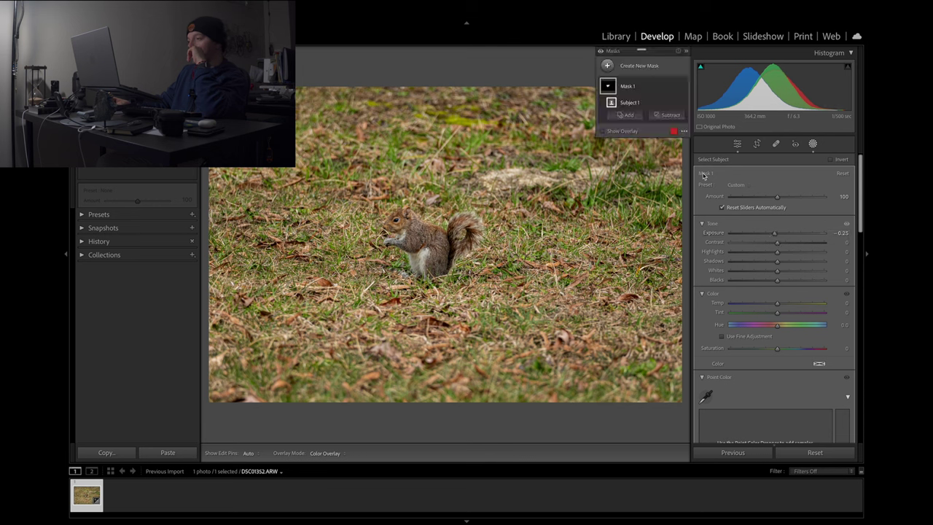
{"action": "left_click", "coordinate": [674, 87]}
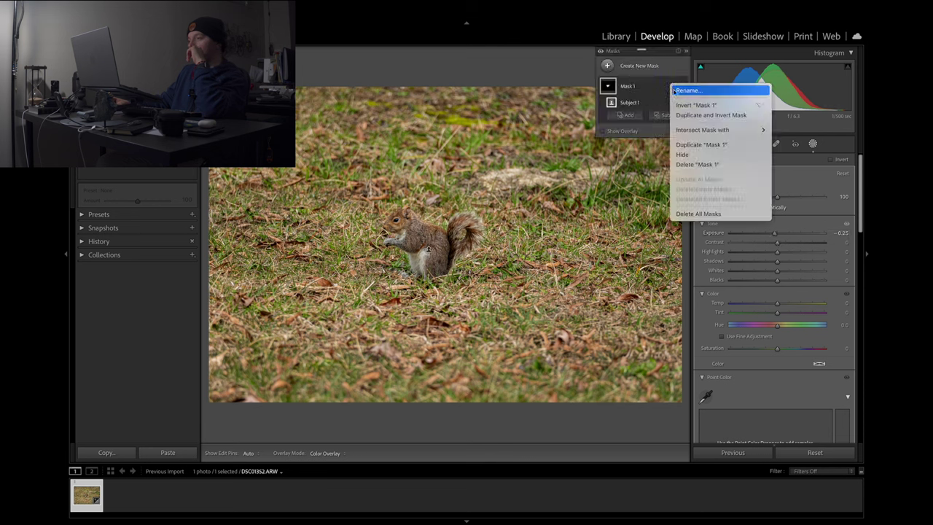
{"action": "left_click", "coordinate": [697, 163]}
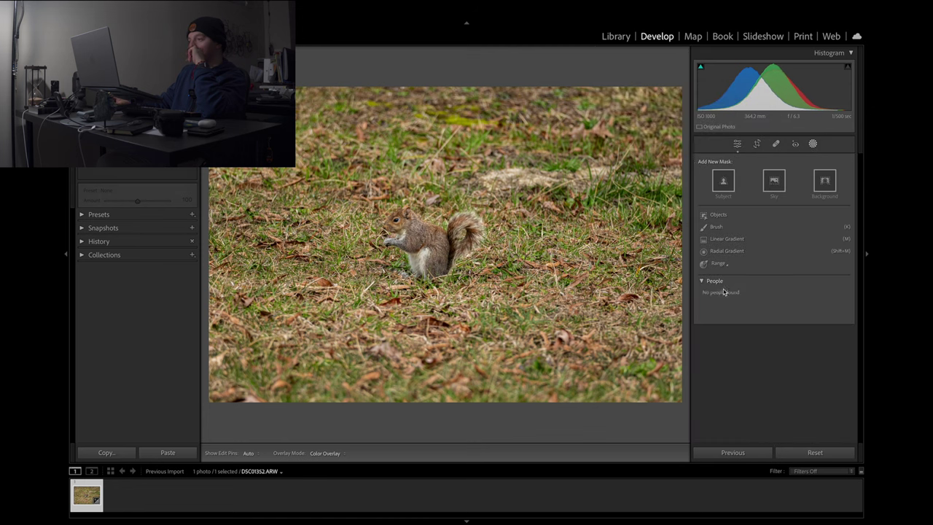
{"action": "left_click", "coordinate": [737, 144]}
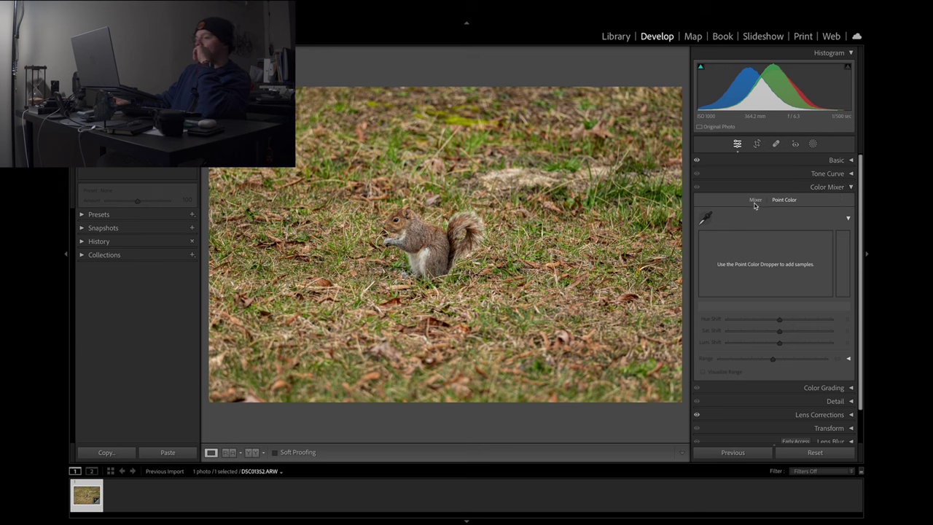
{"action": "left_click", "coordinate": [833, 188]}
{"action": "left_click", "coordinate": [830, 202]}
{"action": "left_click", "coordinate": [830, 202]}
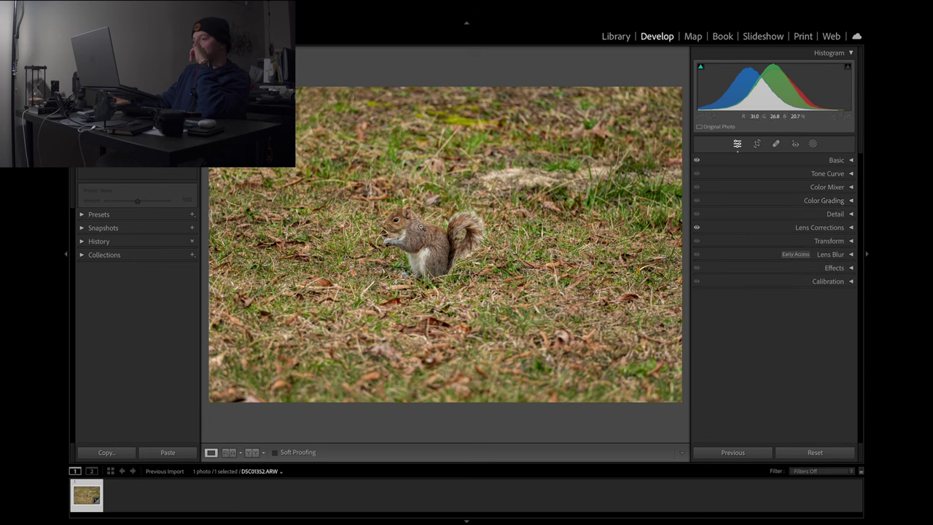
{"action": "left_click", "coordinate": [831, 242]}
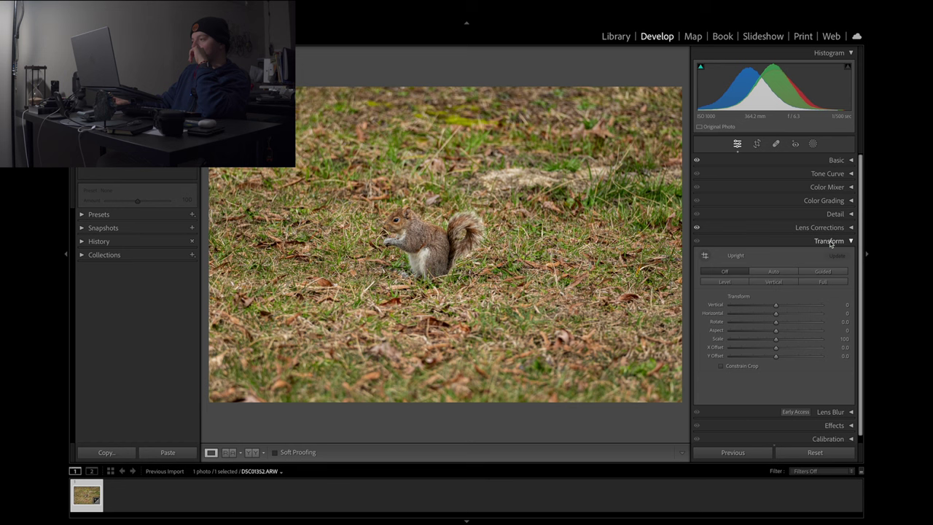
{"action": "left_click", "coordinate": [830, 241]}
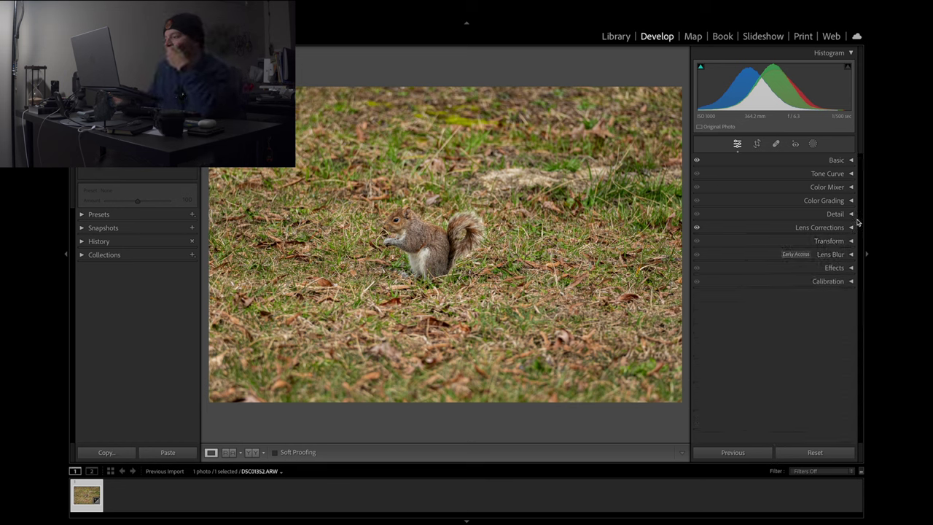
{"action": "left_click", "coordinate": [836, 268]}
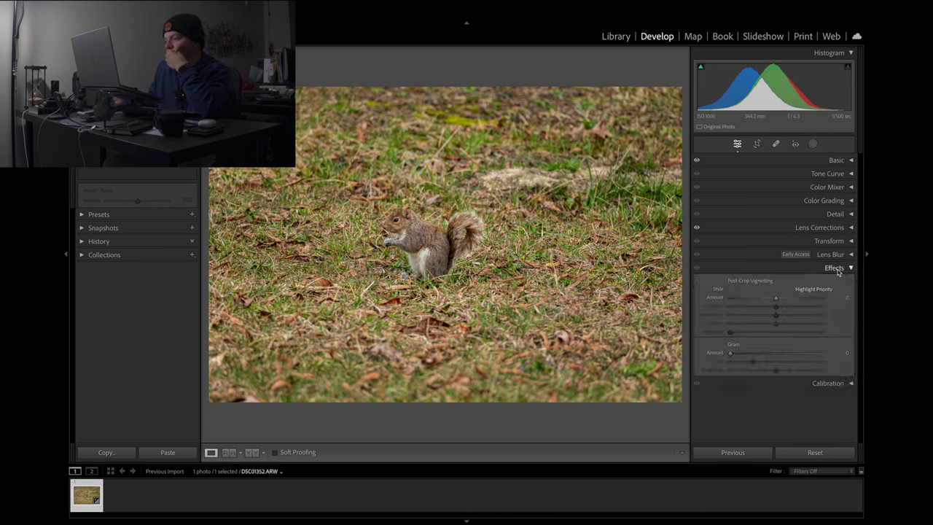
{"action": "left_click", "coordinate": [832, 270]}
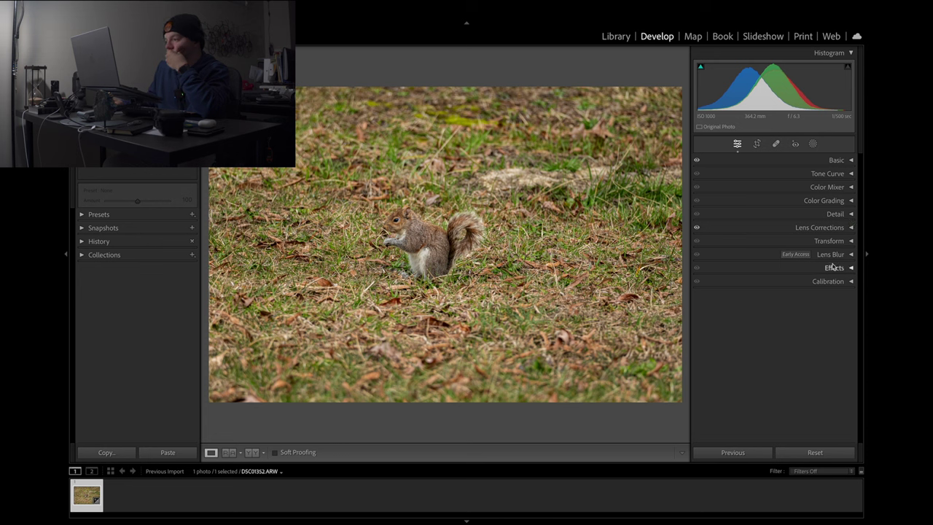
{"action": "left_click", "coordinate": [830, 245]}
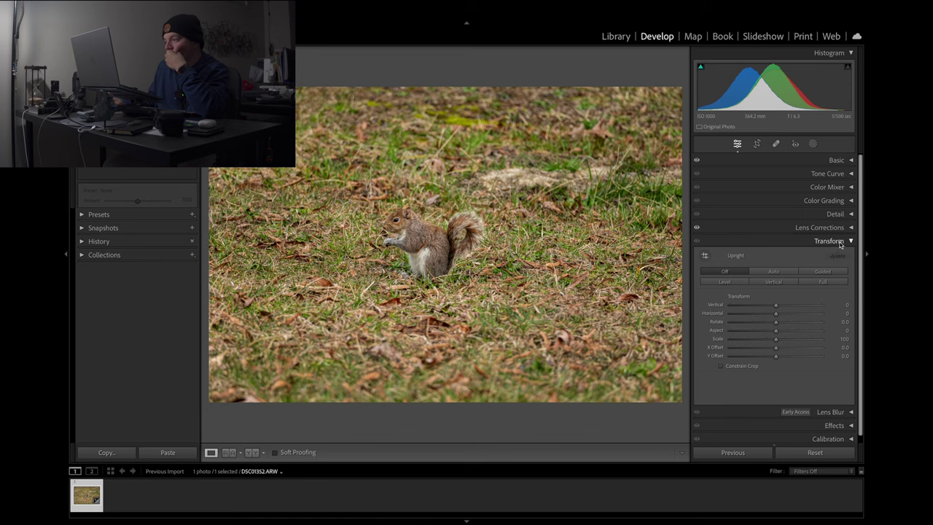
{"action": "left_click", "coordinate": [840, 242]}
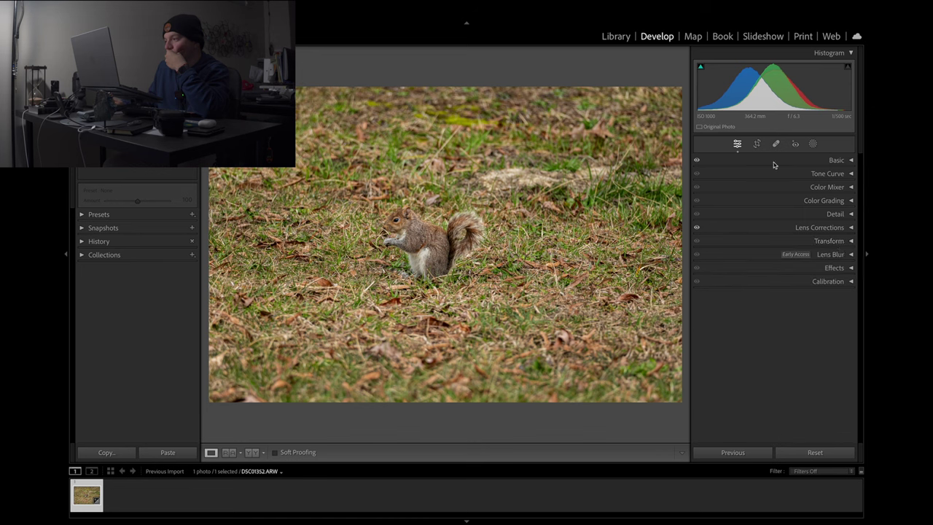
- Try cropping the photo freehand and with the 16 x 9 aspect, and restore the original aspect without cropping
{"action": "left_click", "coordinate": [756, 144]}
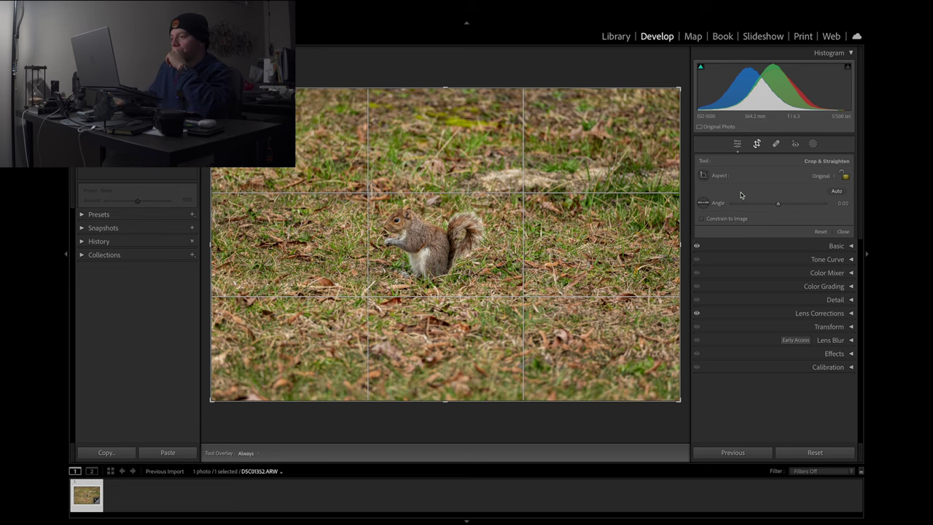
{"action": "left_click_drag", "start_coordinate": [431, 261], "coordinate": [485, 264]}
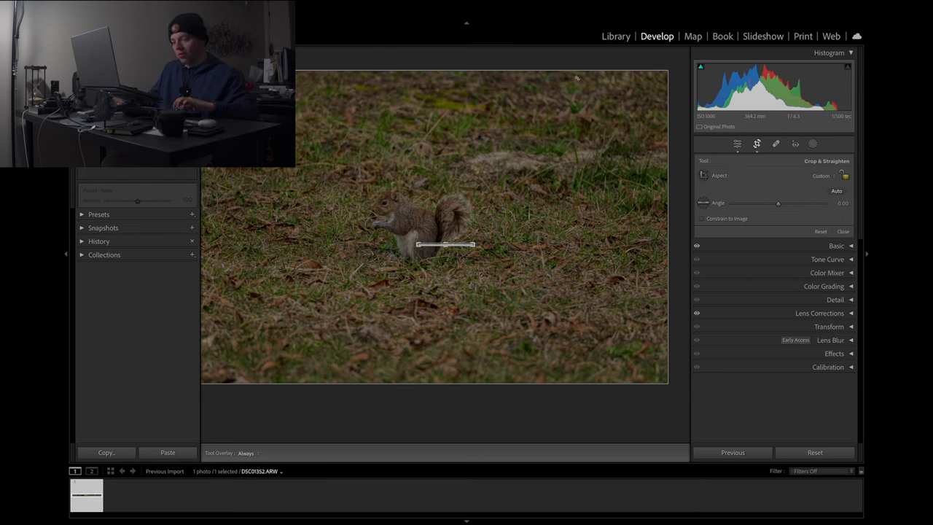
{"action": "key", "text": "ctrl+z"}
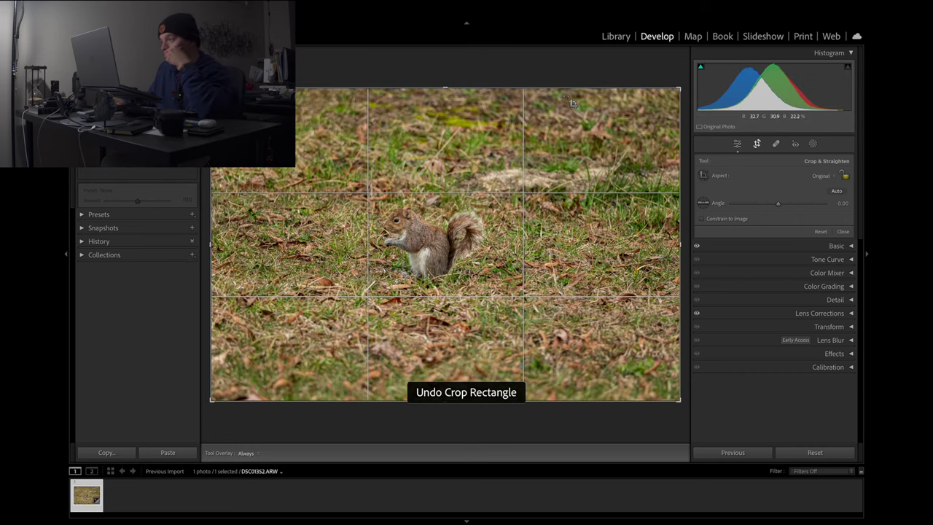
{"action": "left_click", "coordinate": [828, 176]}
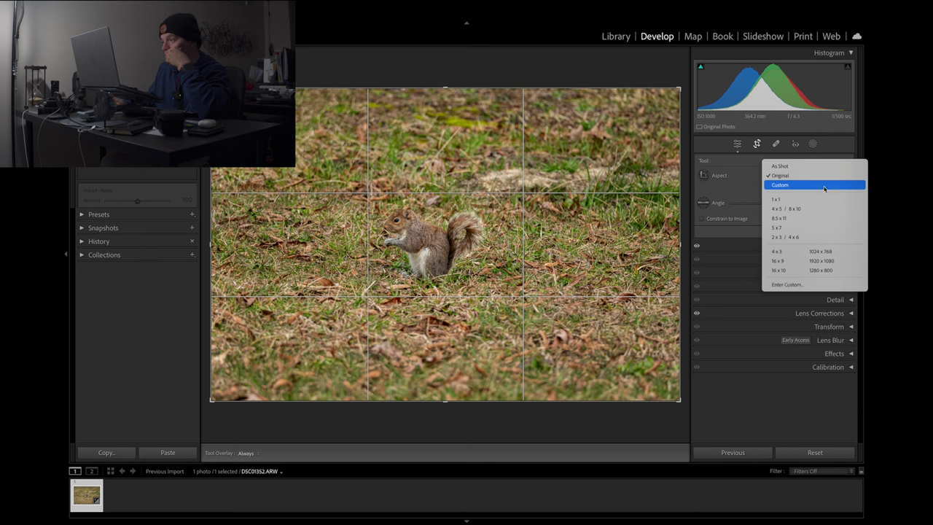
{"action": "left_click", "coordinate": [805, 262]}
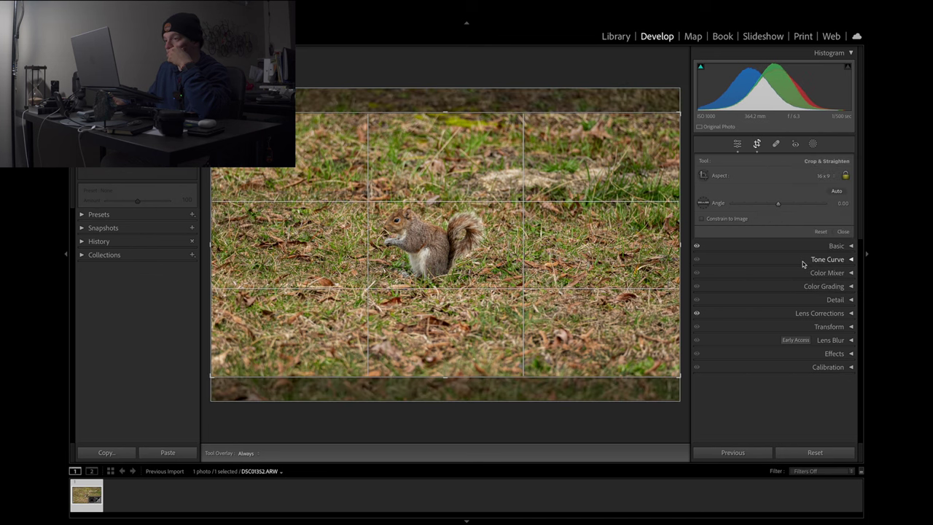
{"action": "left_click", "coordinate": [827, 177]}
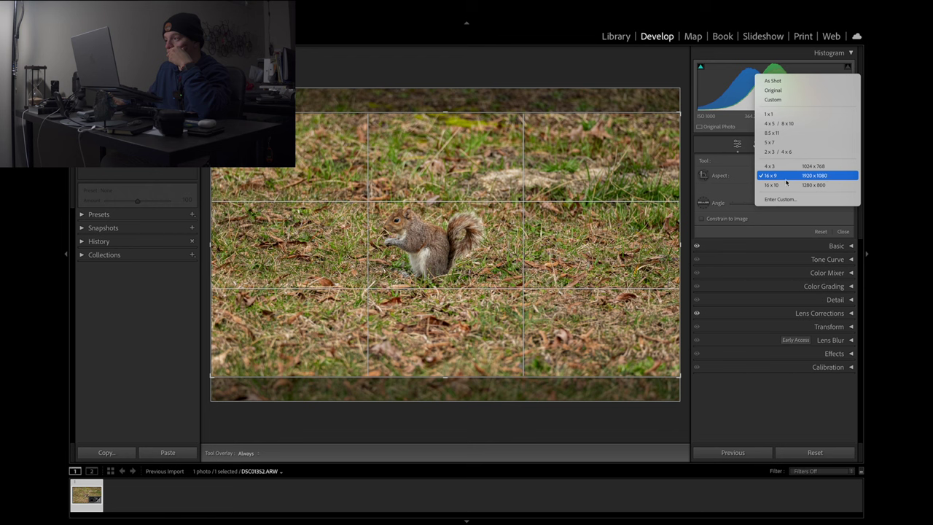
{"action": "left_click", "coordinate": [782, 95]}
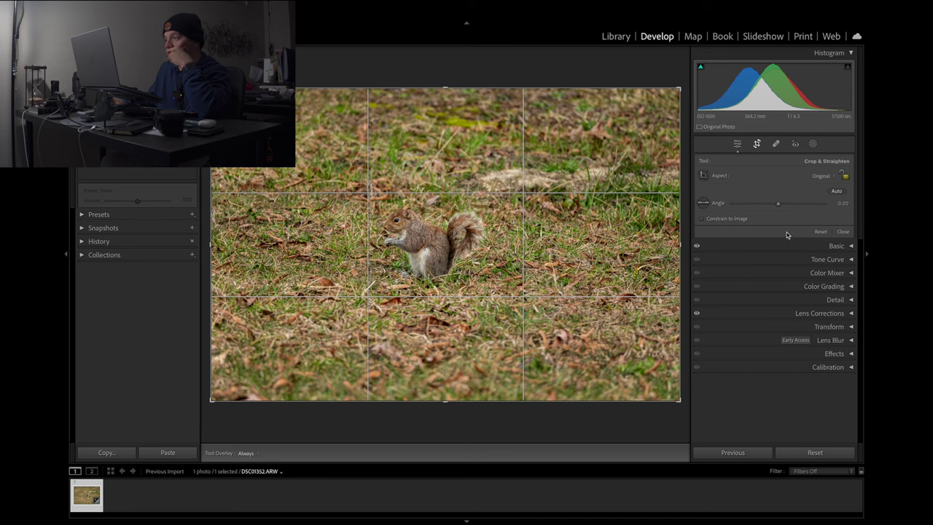
{"action": "left_click", "coordinate": [772, 145]}
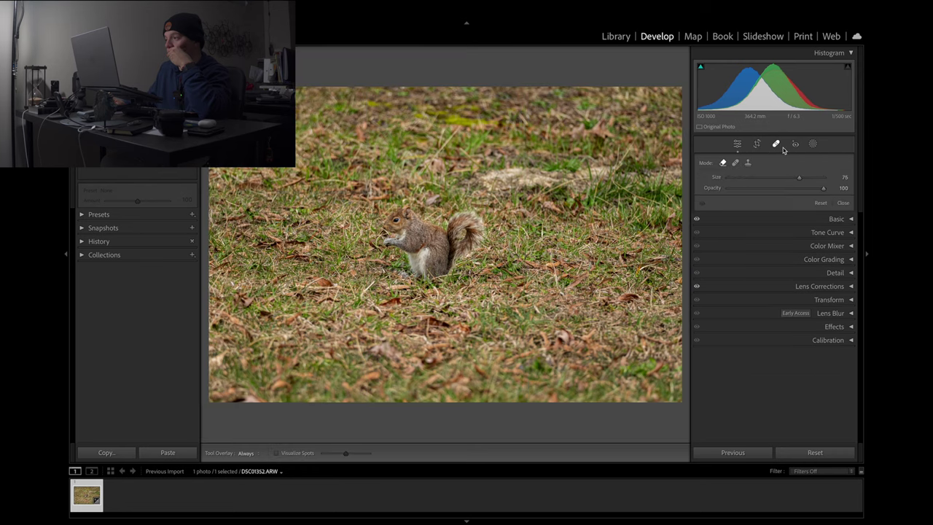
{"action": "left_click", "coordinate": [737, 145]}
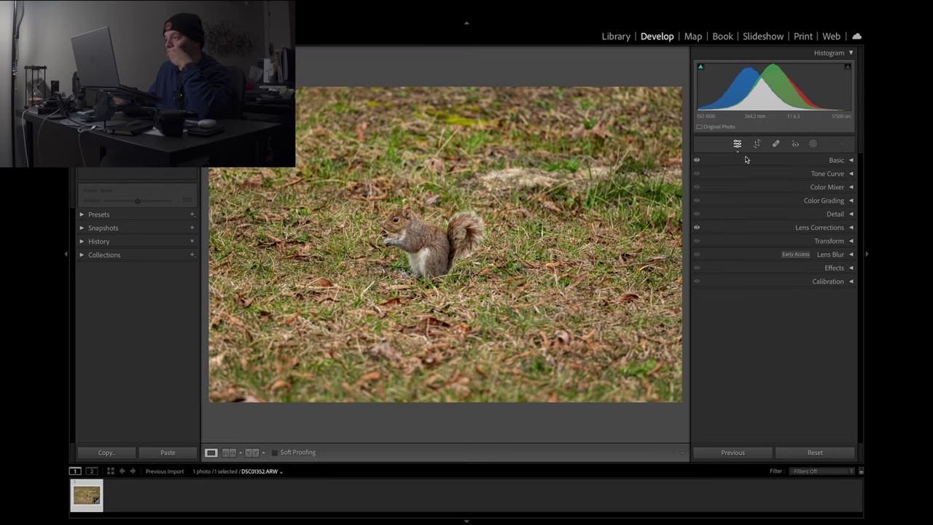
- Try shifting the red hue to +57 and the green hue in the Color Mixer, and reset both to 0
{"action": "left_click", "coordinate": [804, 177]}
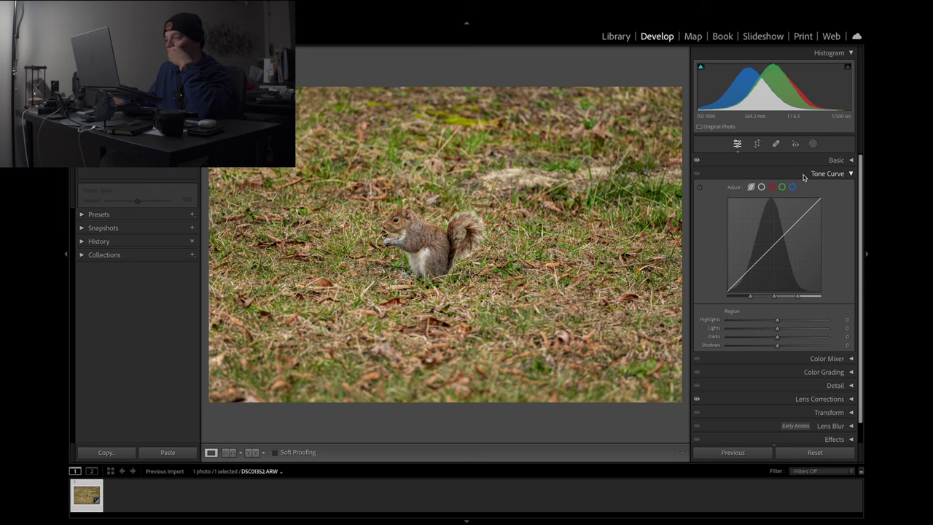
{"action": "left_click", "coordinate": [804, 177]}
{"action": "left_click", "coordinate": [820, 187]}
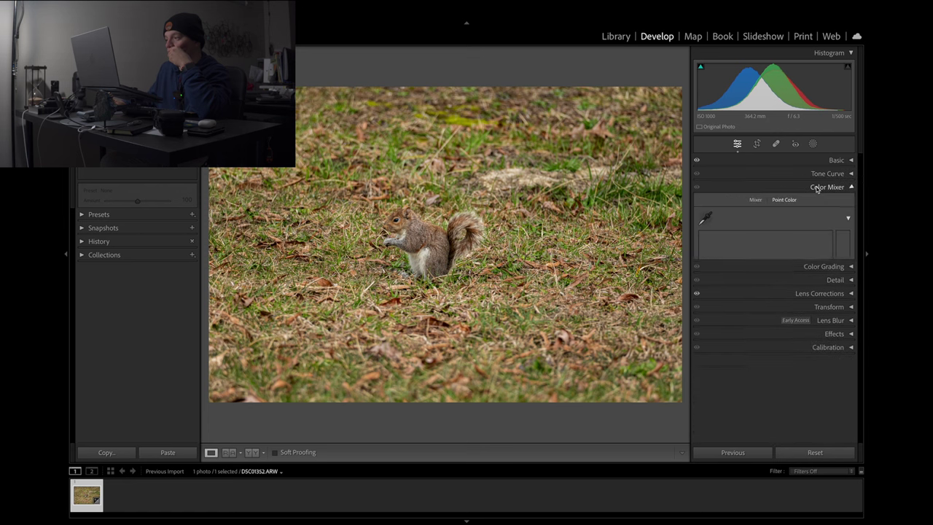
{"action": "left_click", "coordinate": [757, 199]}
{"action": "left_click_drag", "start_coordinate": [777, 251], "coordinate": [756, 253]}
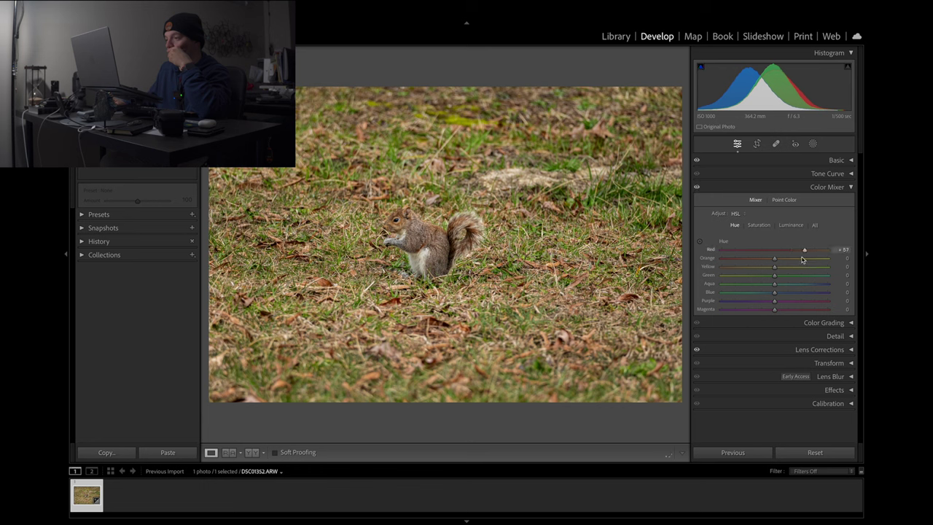
{"action": "double_click", "coordinate": [775, 251]}
{"action": "mouse_move", "coordinate": [775, 276]}
{"action": "left_mouse_down"}
{"action": "mouse_move", "coordinate": [762, 277]}
{"action": "mouse_move", "coordinate": [774, 277]}
{"action": "left_mouse_up"}
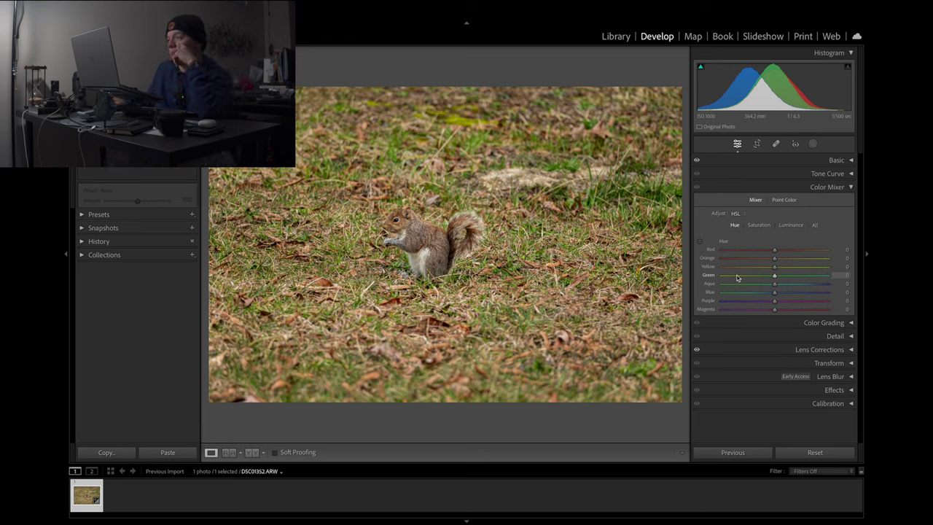
- Sample the squirrel's fur as a point color, and try a hue shift of 21 and a saturation shift of 7 on it
{"action": "left_click", "coordinate": [783, 200]}
{"action": "left_click", "coordinate": [705, 217]}
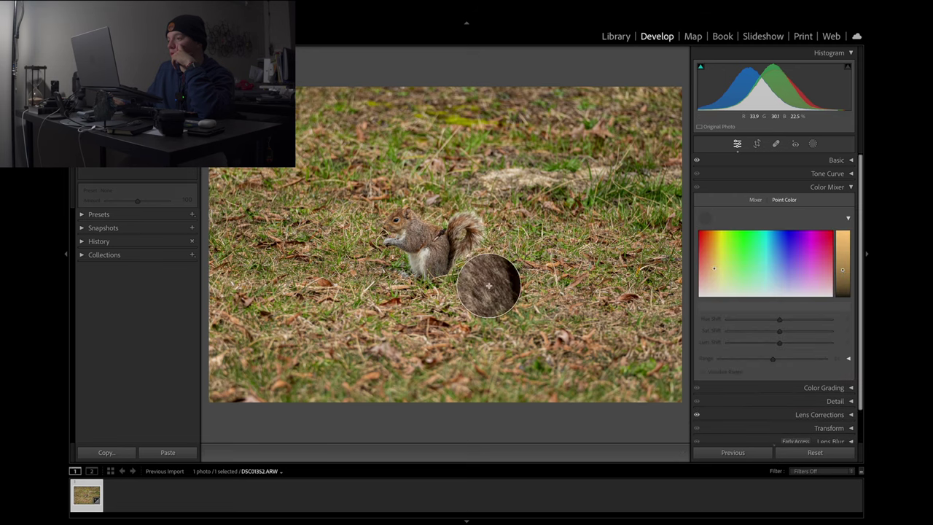
{"action": "left_click", "coordinate": [443, 244]}
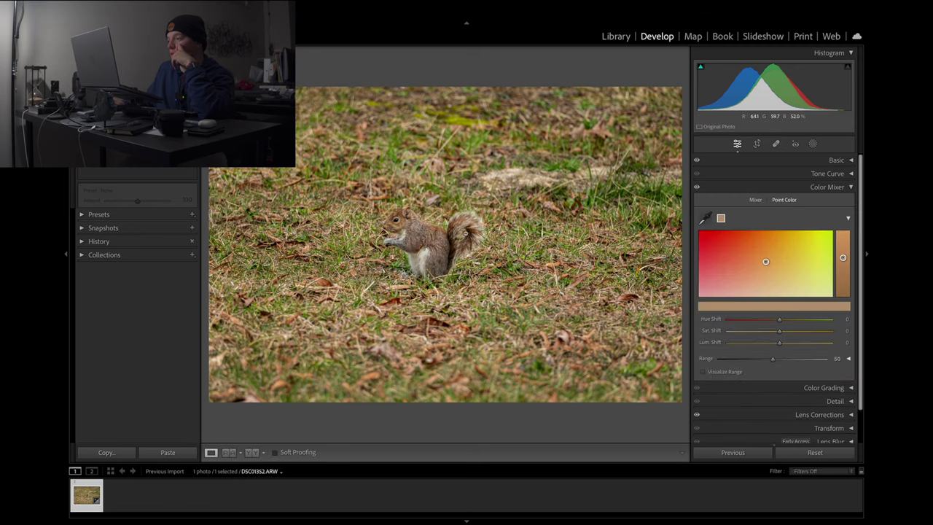
{"action": "mouse_move", "coordinate": [764, 262]}
{"action": "left_mouse_down"}
{"action": "mouse_move", "coordinate": [740, 271]}
{"action": "mouse_move", "coordinate": [757, 247]}
{"action": "left_mouse_up"}
{"action": "double_click", "coordinate": [757, 246]}
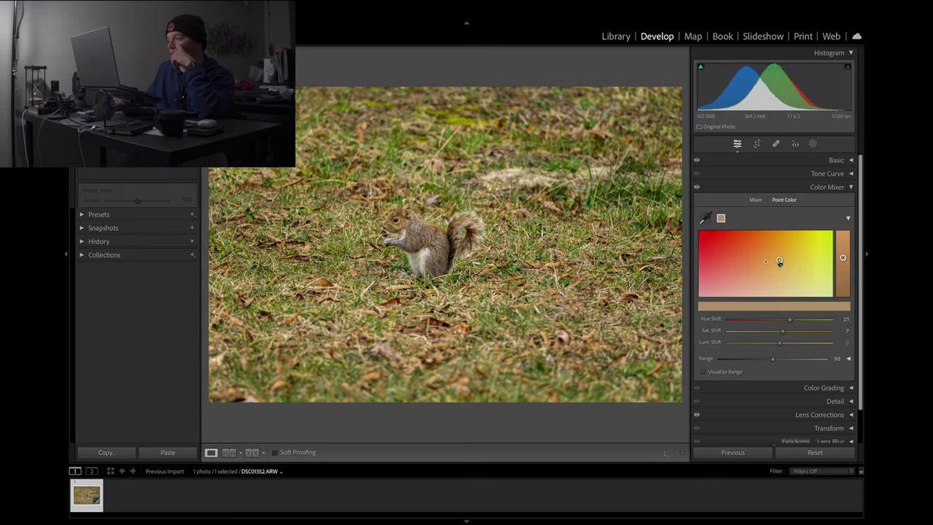
{"action": "key", "text": "ctrl+z"}
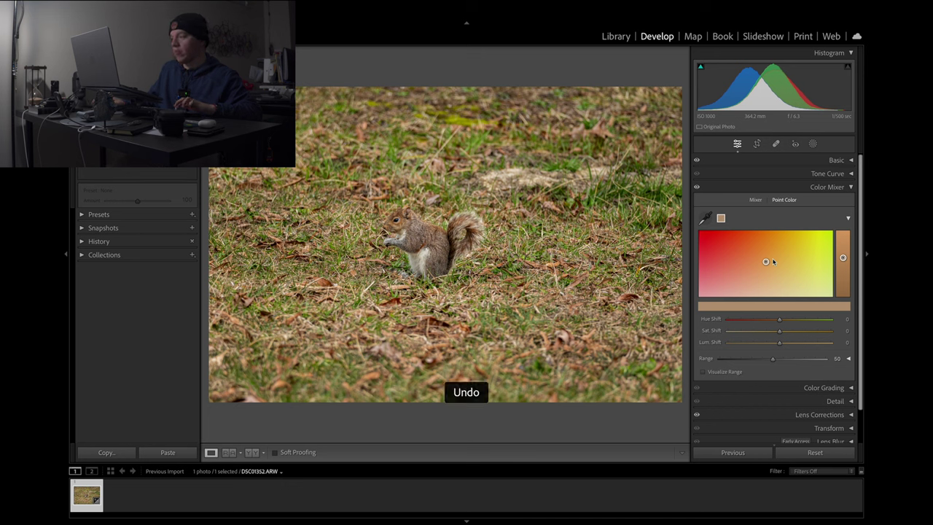
- Adjust the green and yellow hues of the grass in the Color Mixer, settling on green 0 and yellow +8
{"action": "left_click", "coordinate": [755, 199]}
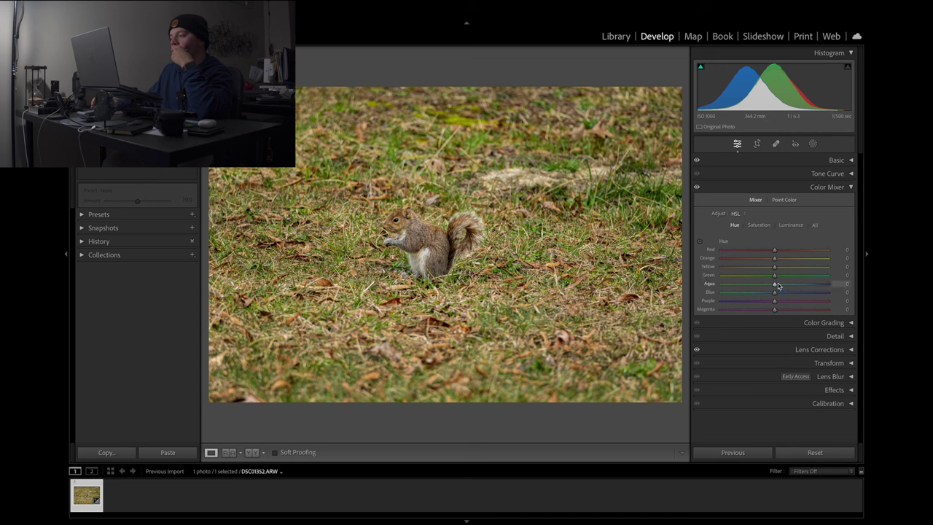
{"action": "left_click_drag", "start_coordinate": [796, 277], "coordinate": [766, 279]}
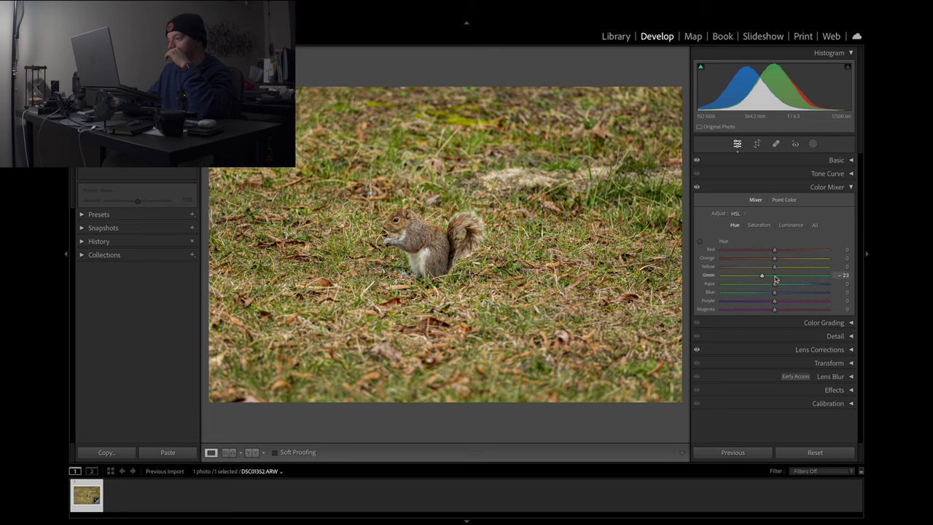
{"action": "left_click_drag", "start_coordinate": [775, 268], "coordinate": [802, 271]}
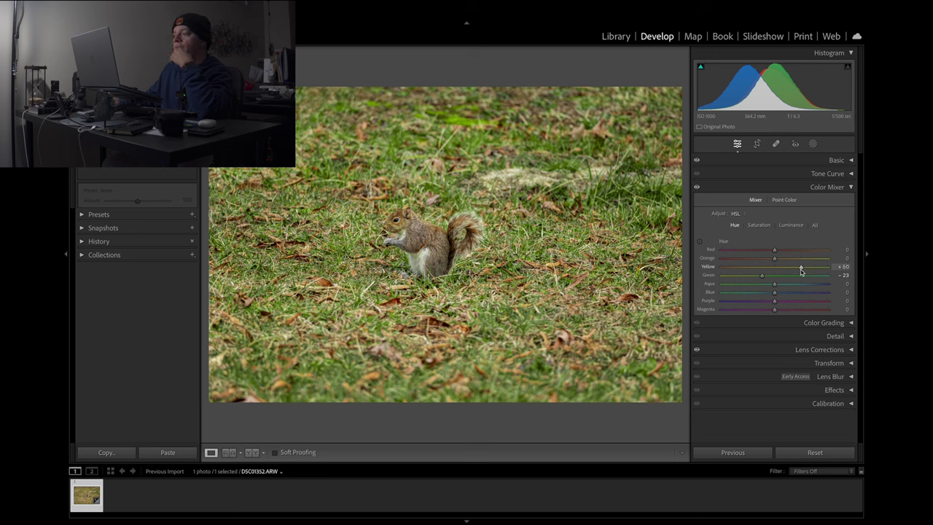
{"action": "left_click_drag", "start_coordinate": [801, 271], "coordinate": [796, 271]}
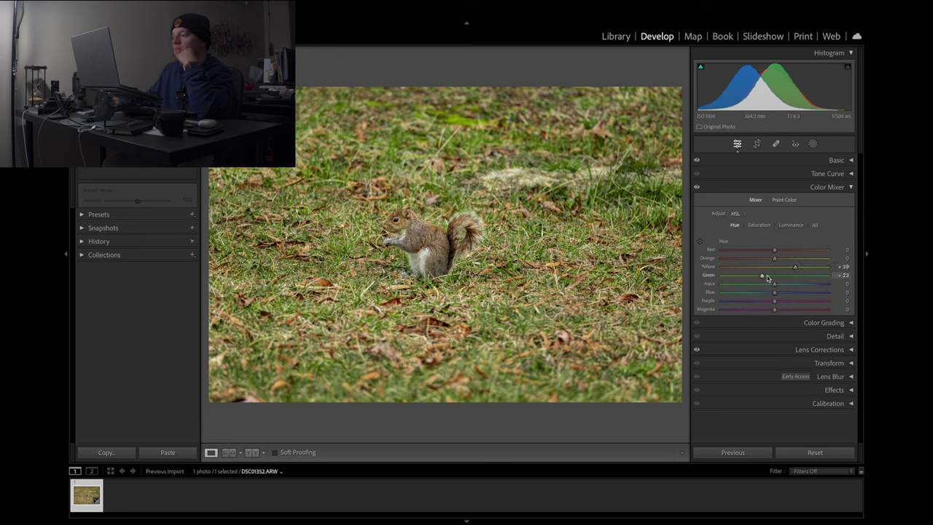
{"action": "mouse_move", "coordinate": [762, 278]}
{"action": "left_mouse_down"}
{"action": "mouse_move", "coordinate": [800, 285]}
{"action": "mouse_move", "coordinate": [767, 286]}
{"action": "left_mouse_up"}
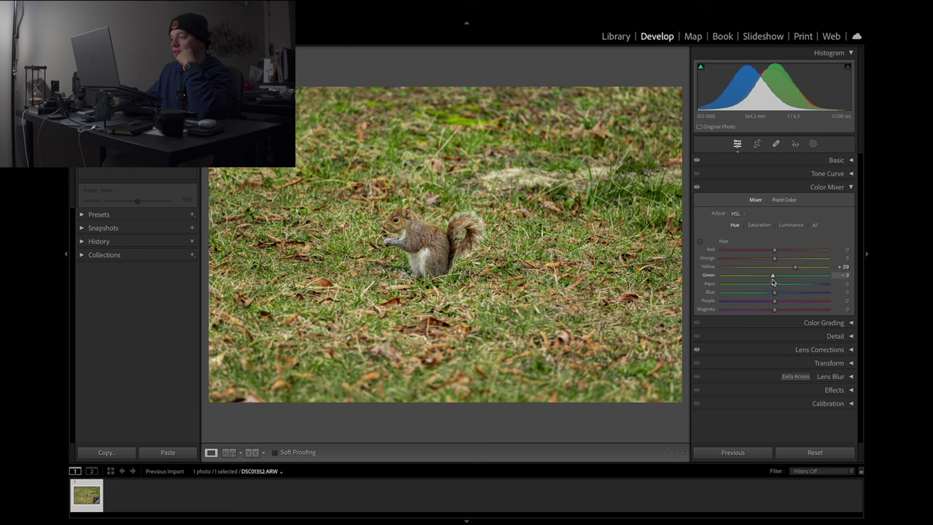
{"action": "mouse_move", "coordinate": [796, 267]}
{"action": "left_mouse_down"}
{"action": "mouse_move", "coordinate": [757, 272]}
{"action": "mouse_move", "coordinate": [800, 268]}
{"action": "mouse_move", "coordinate": [785, 264]}
{"action": "left_mouse_up"}
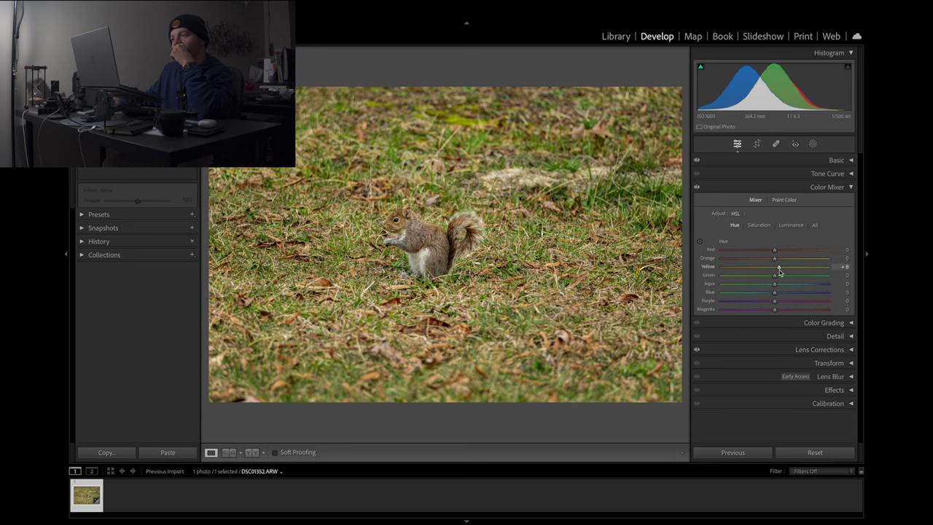
- Reset the yellow hue to 0 and look through the Saturation, Luminance and All views of the Color Mixer
{"action": "double_click", "coordinate": [779, 269]}
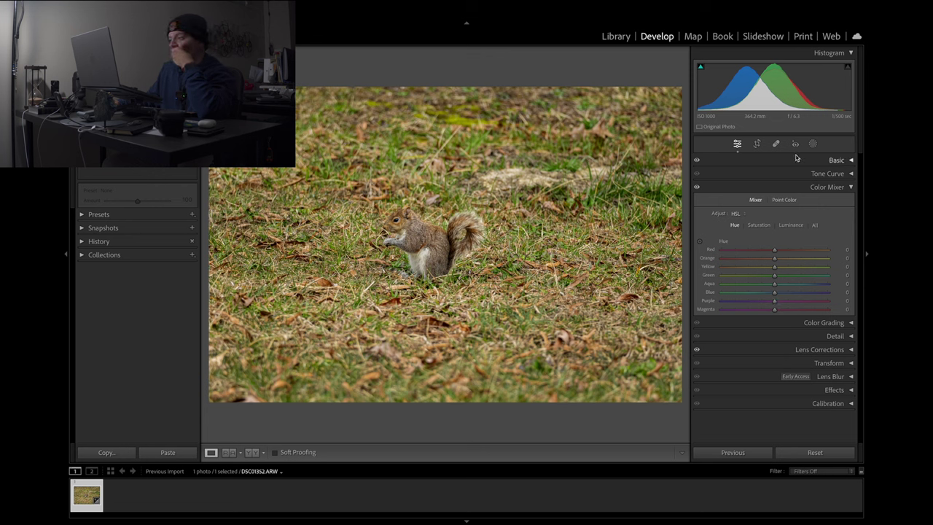
{"action": "left_click", "coordinate": [760, 225]}
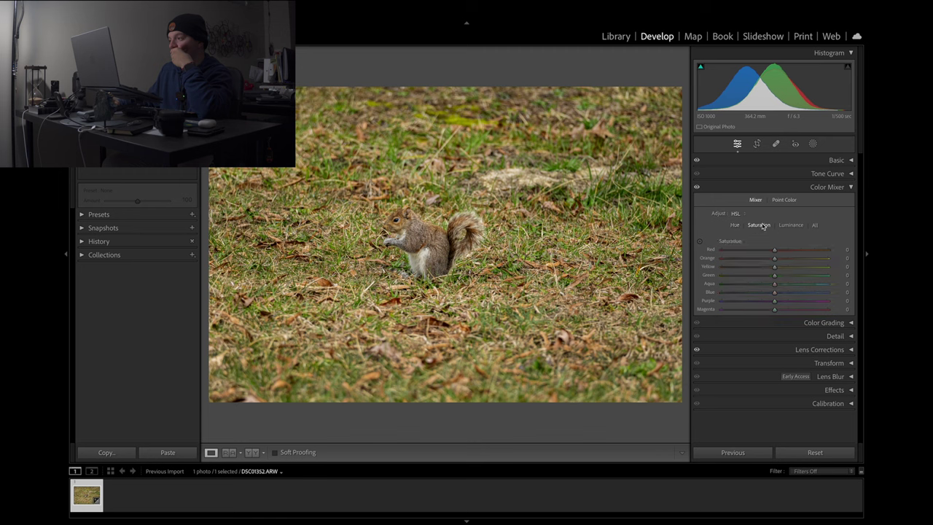
{"action": "left_click", "coordinate": [802, 226]}
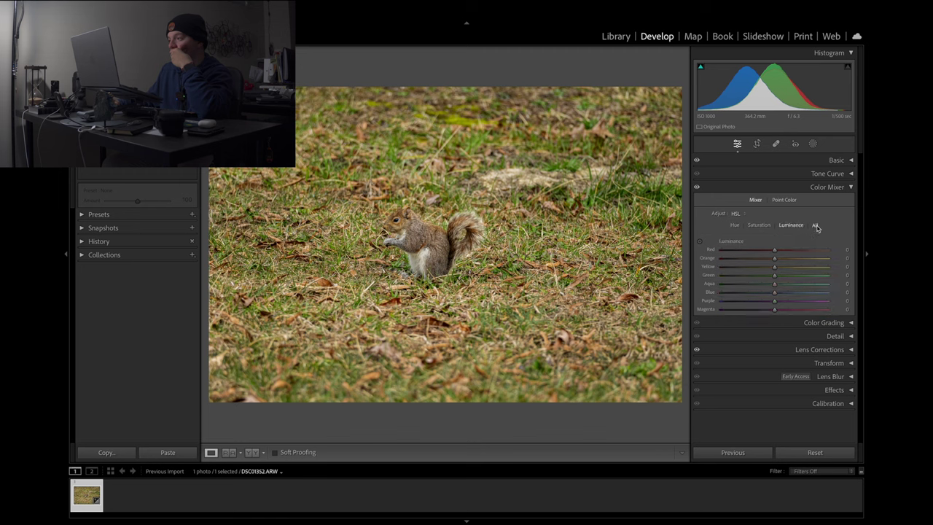
{"action": "left_click", "coordinate": [816, 226]}
{"action": "left_click", "coordinate": [793, 226]}
{"action": "left_click", "coordinate": [761, 226]}
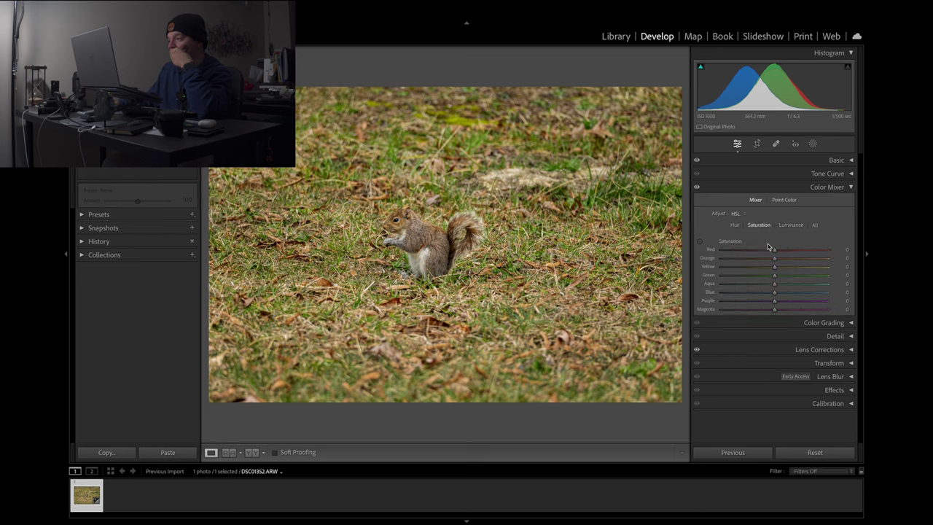
- Try raising the red saturation, reset it to 0, and close the Color Mixer after checking Luminance and Hue
{"action": "mouse_move", "coordinate": [772, 251]}
{"action": "left_mouse_down"}
{"action": "mouse_move", "coordinate": [746, 252]}
{"action": "mouse_move", "coordinate": [785, 255]}
{"action": "left_mouse_up"}
{"action": "double_click", "coordinate": [785, 249]}
{"action": "left_click", "coordinate": [791, 225]}
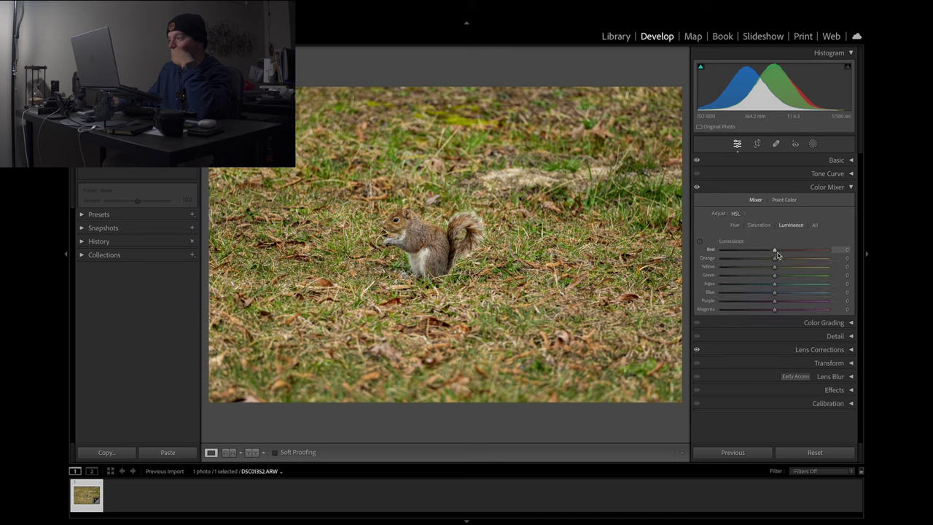
{"action": "left_click", "coordinate": [737, 226]}
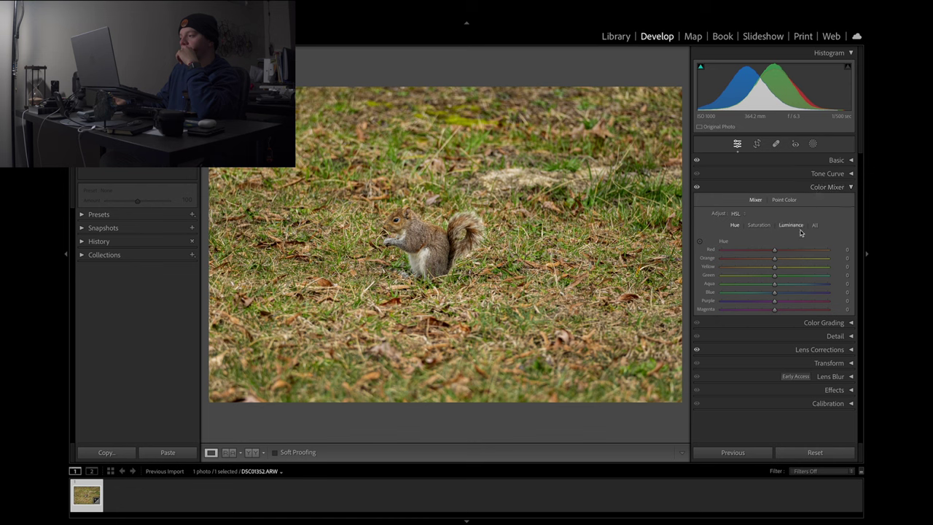
{"action": "left_click", "coordinate": [822, 188]}
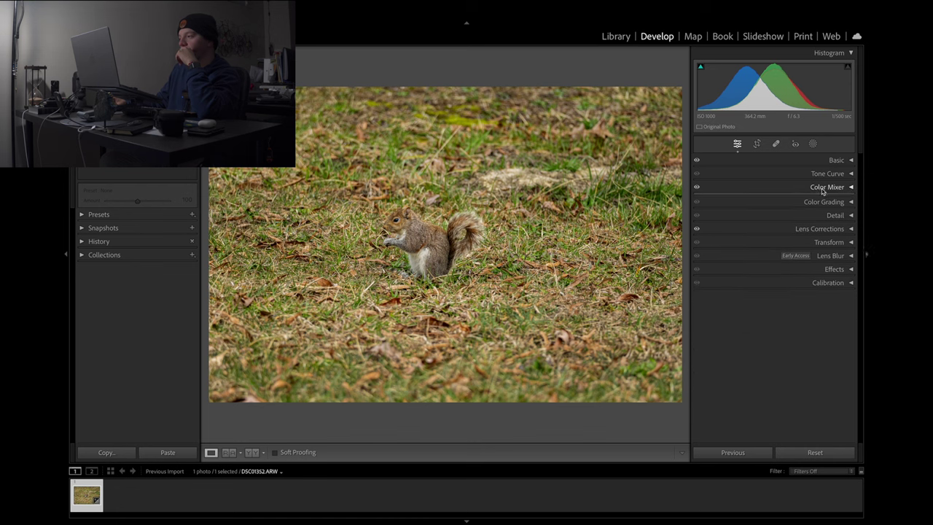
- Examine the noise on the squirrel's head up close in Detail, and preview AI Denoise at amount 50 without applying it
{"action": "left_click", "coordinate": [828, 212]}
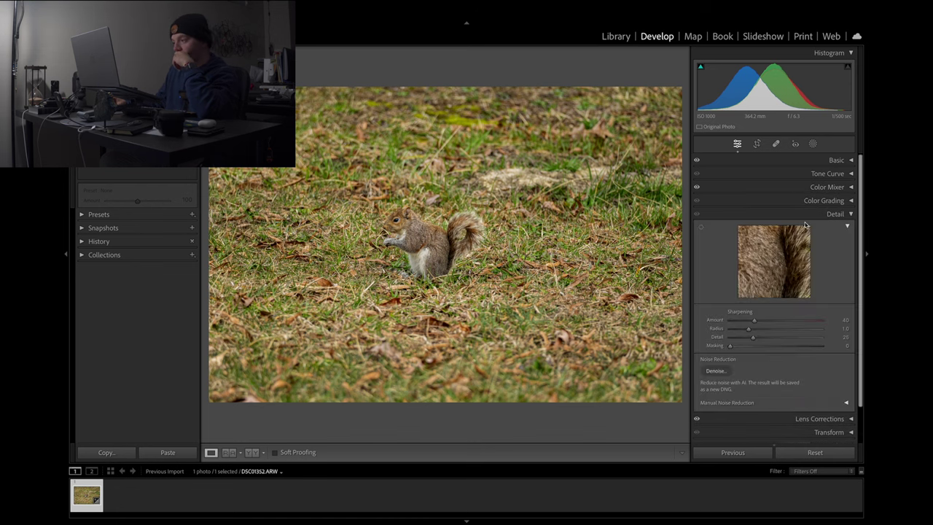
{"action": "left_click_drag", "start_coordinate": [763, 250], "coordinate": [799, 280]}
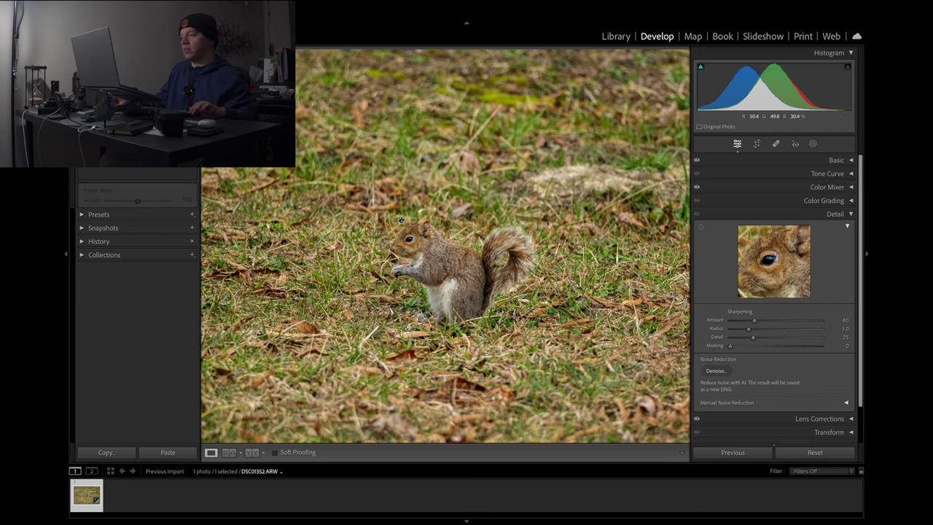
{"action": "left_click", "coordinate": [419, 233]}
{"action": "scroll", "coordinate": [424, 240], "scroll_direction": "left", "scroll_amount": 5}
{"action": "scroll", "coordinate": [424, 241], "scroll_direction": "up", "scroll_amount": 3}
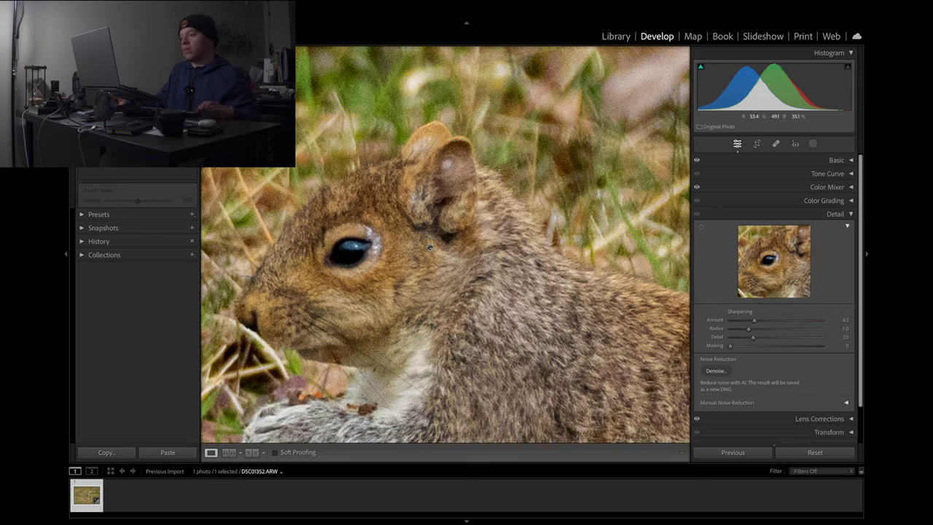
{"action": "scroll", "coordinate": [429, 248], "scroll_direction": "down", "scroll_amount": 2}
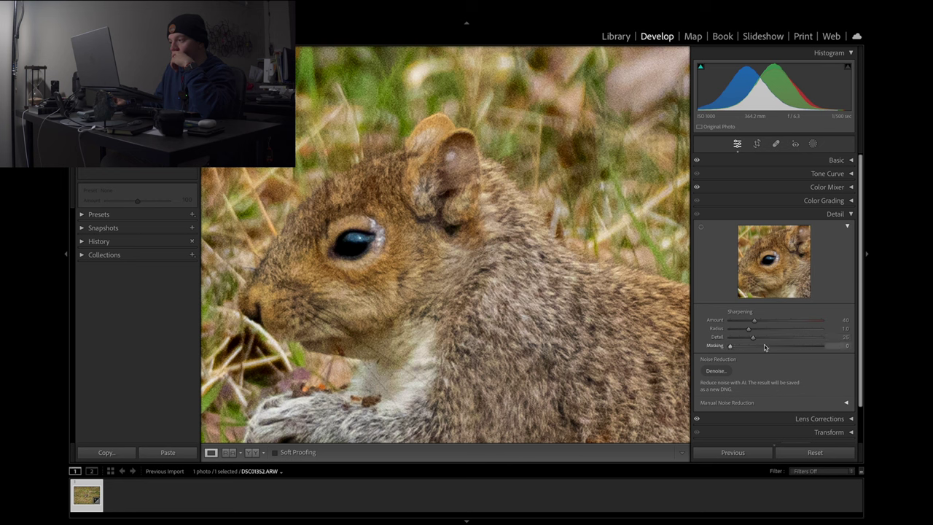
{"action": "left_click", "coordinate": [716, 372]}
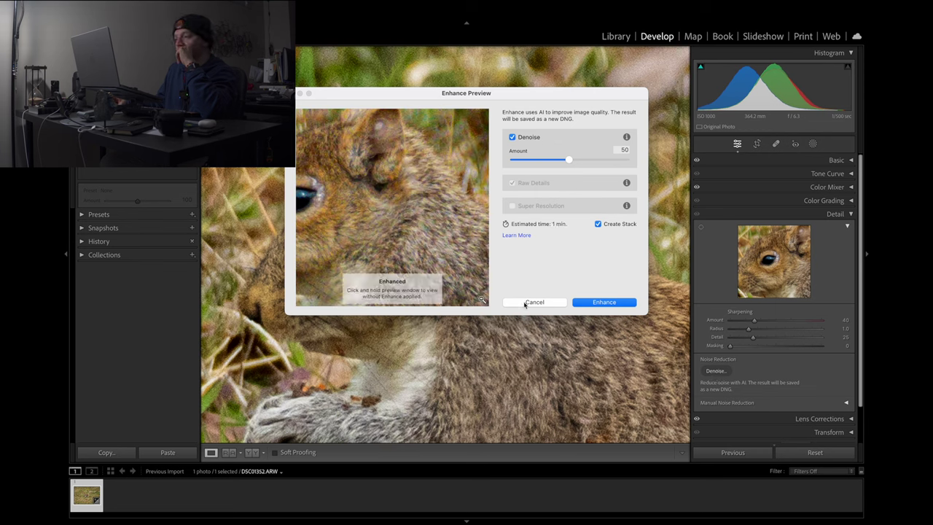
{"action": "left_click", "coordinate": [534, 302]}
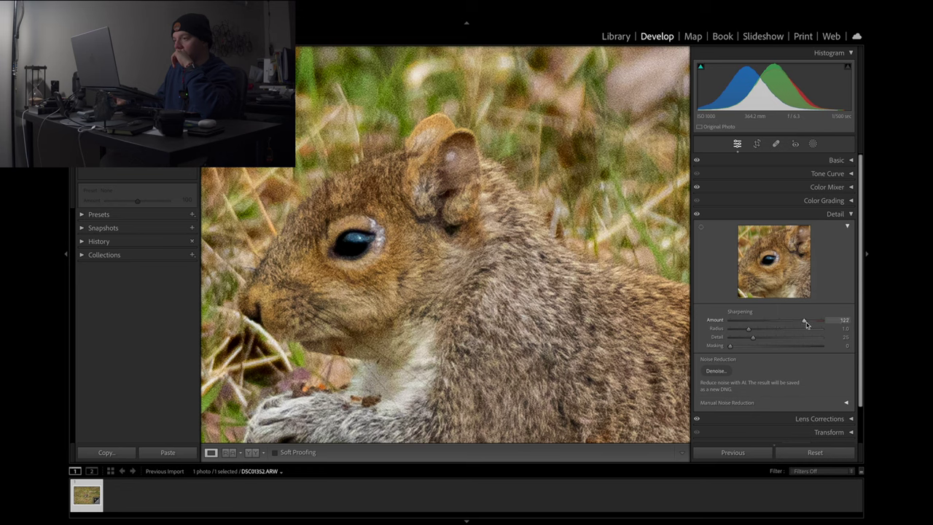
- Try a sharpening amount of 122 and a higher radius, and return them to 40 and 1.0
{"action": "left_click_drag", "start_coordinate": [807, 323], "coordinate": [764, 333]}
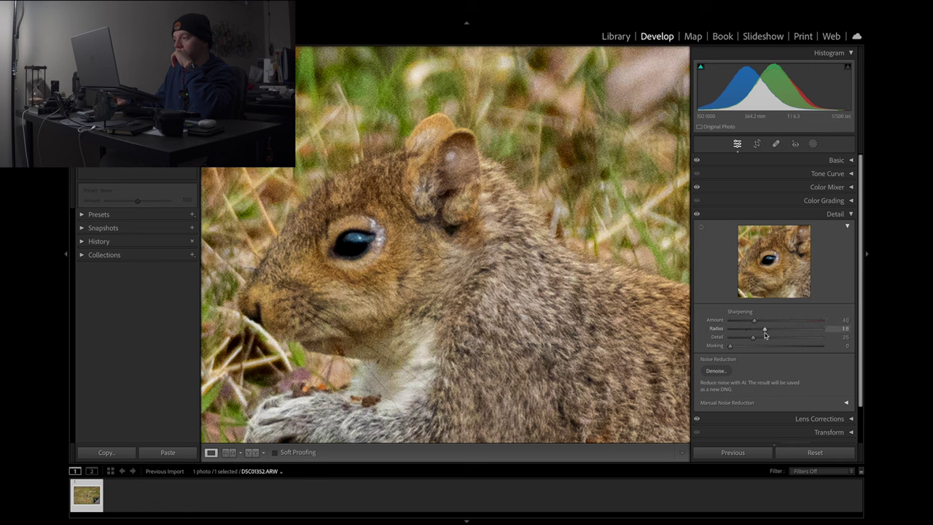
{"action": "left_click_drag", "start_coordinate": [762, 334], "coordinate": [749, 333]}
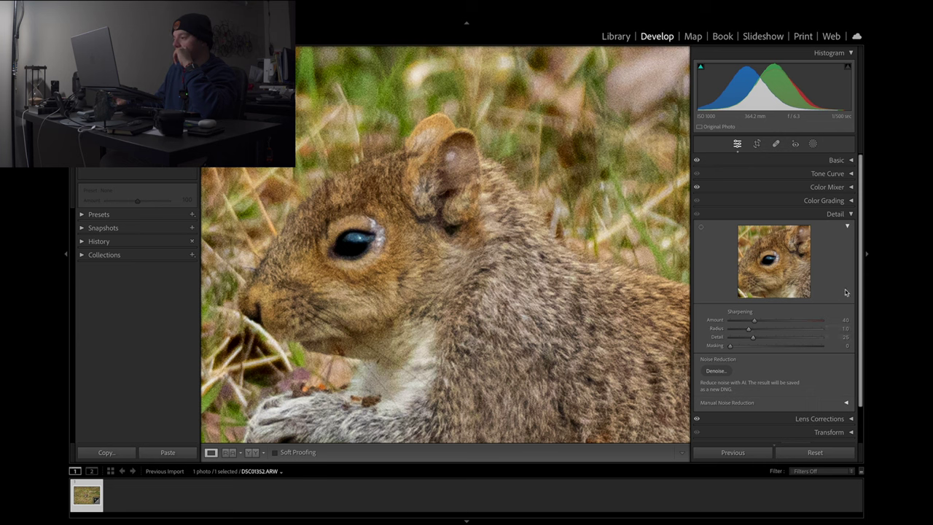
{"action": "left_click", "coordinate": [848, 228]}
{"action": "left_click", "coordinate": [848, 228]}
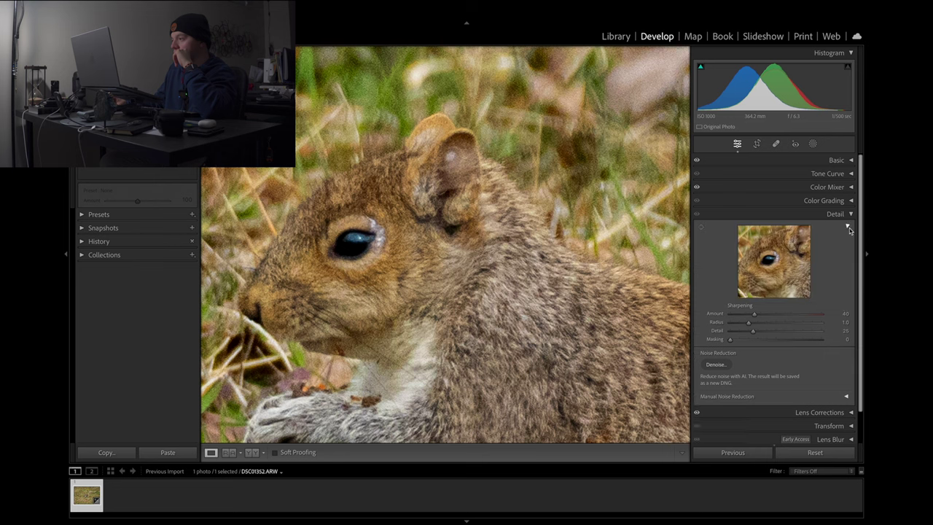
- Leave the Detail settings and review the lens profile under Lens Corrections
{"action": "left_click", "coordinate": [834, 214]}
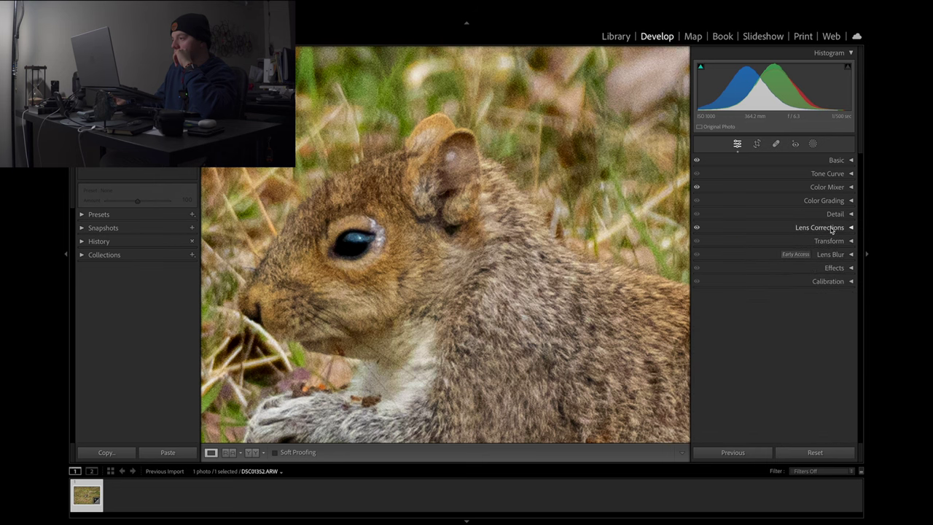
{"action": "left_click", "coordinate": [835, 229]}
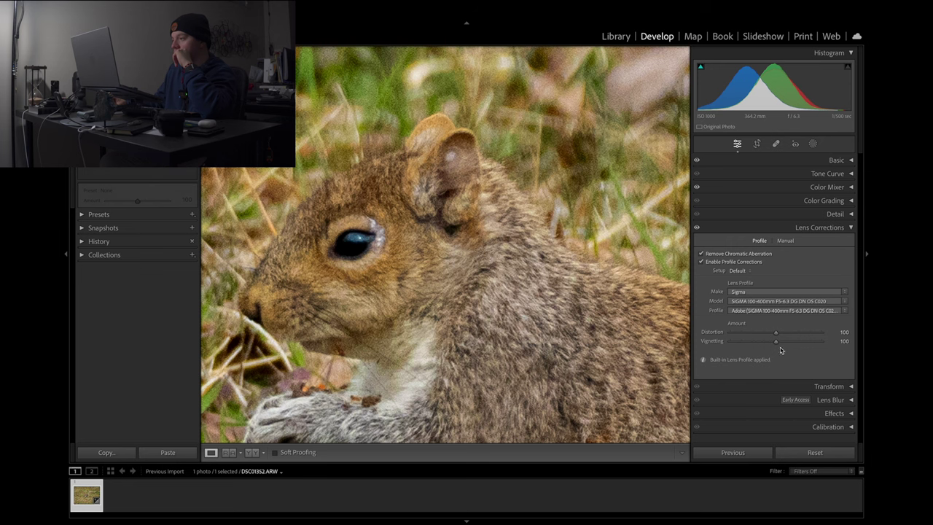
{"action": "left_click", "coordinate": [840, 229]}
- Try a horizontal Transform of +17 on the whole photo, and reset it to 0
{"action": "left_click", "coordinate": [837, 243]}
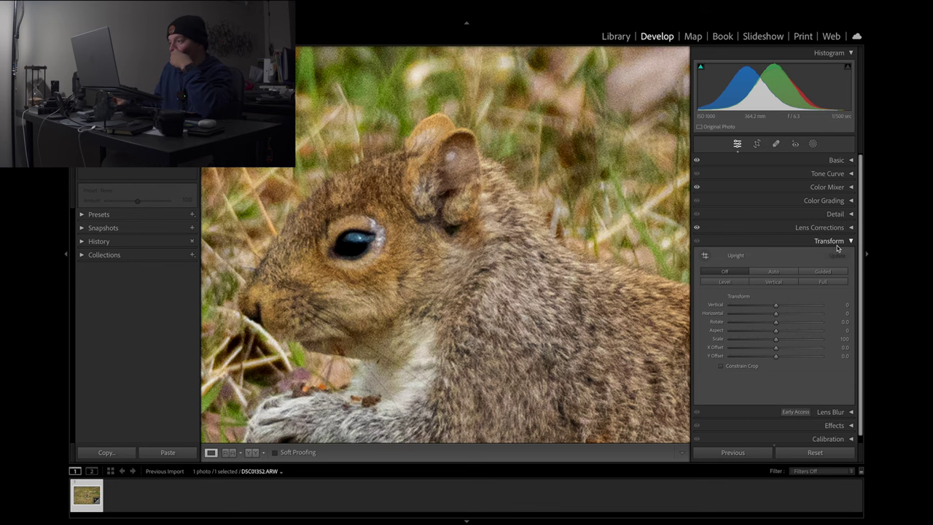
{"action": "left_click", "coordinate": [539, 233]}
{"action": "key", "text": "ctrl+minus"}
{"action": "key", "text": "ctrl+minus"}
{"action": "key", "text": "ctrl+minus"}
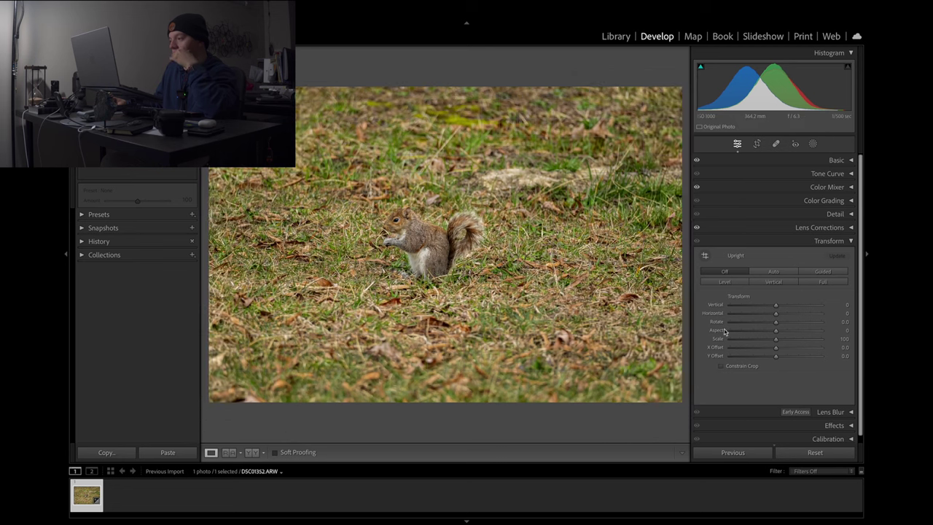
{"action": "mouse_move", "coordinate": [776, 309]}
{"action": "left_mouse_down"}
{"action": "mouse_move", "coordinate": [748, 310]}
{"action": "mouse_move", "coordinate": [778, 306]}
{"action": "mouse_move", "coordinate": [785, 315]}
{"action": "left_mouse_up"}
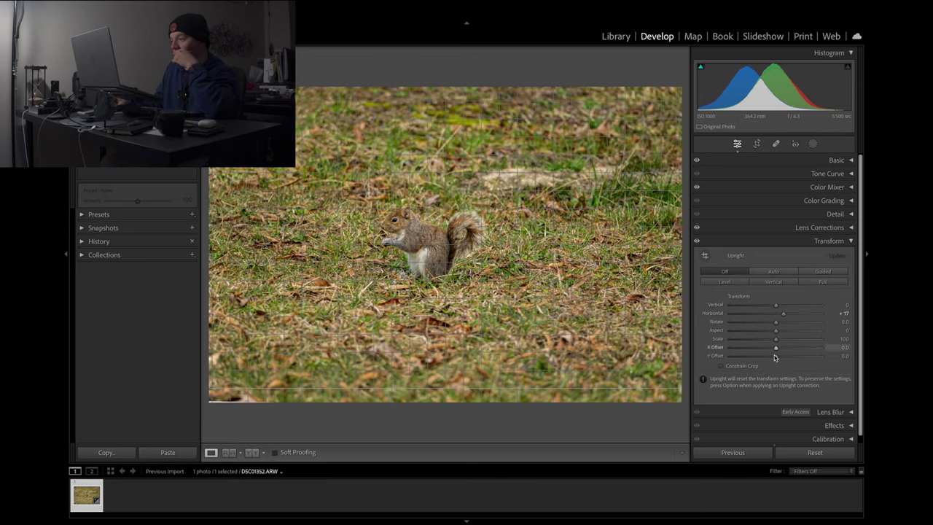
{"action": "mouse_move", "coordinate": [774, 359]}
{"action": "left_mouse_down"}
{"action": "mouse_move", "coordinate": [754, 359]}
{"action": "mouse_move", "coordinate": [778, 352]}
{"action": "left_mouse_up"}
{"action": "left_click_drag", "start_coordinate": [784, 314], "coordinate": [785, 316]}
{"action": "double_click", "coordinate": [784, 316]}
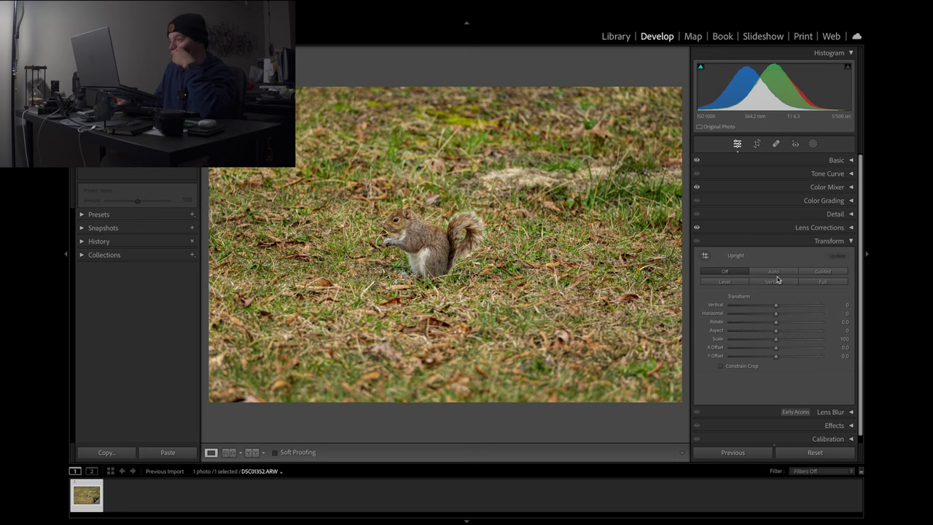
{"action": "left_click", "coordinate": [843, 242]}
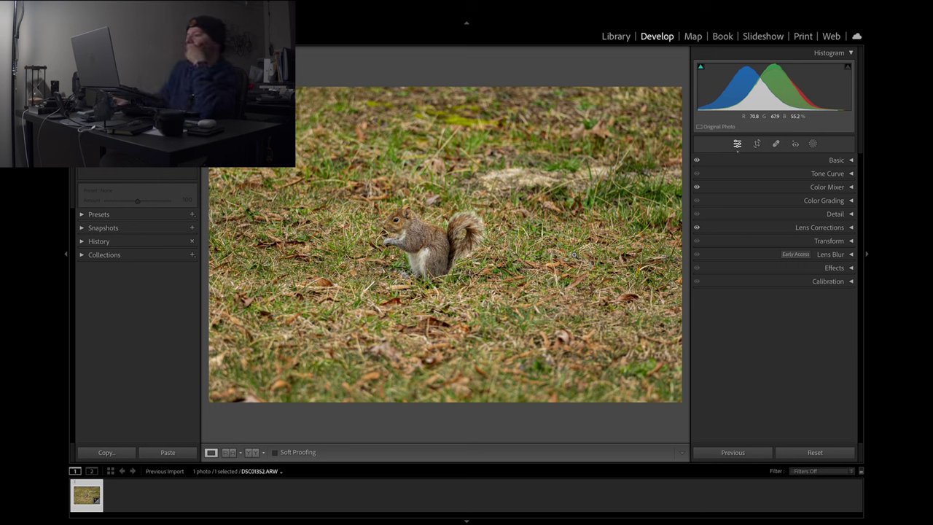
- Try a post-crop vignette amount of +100 and reset it to 0
{"action": "left_click", "coordinate": [792, 270]}
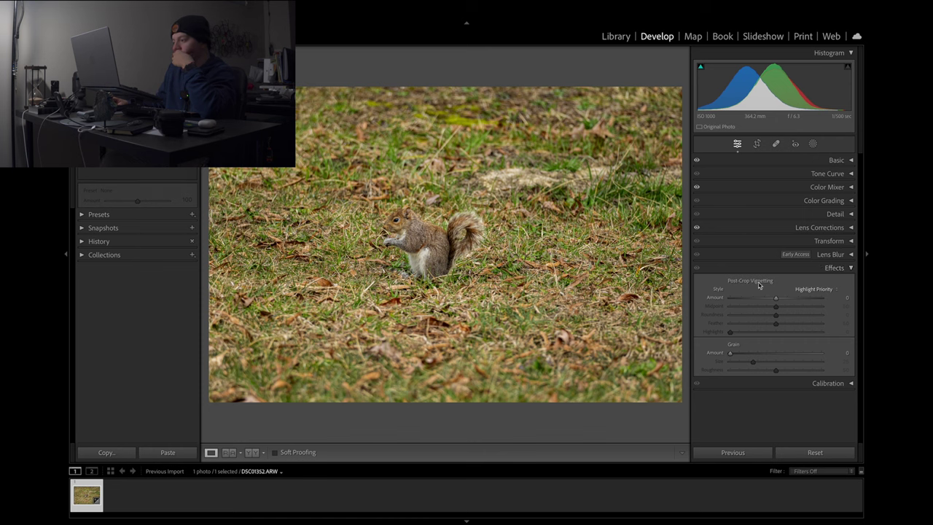
{"action": "left_click_drag", "start_coordinate": [779, 301], "coordinate": [822, 306]}
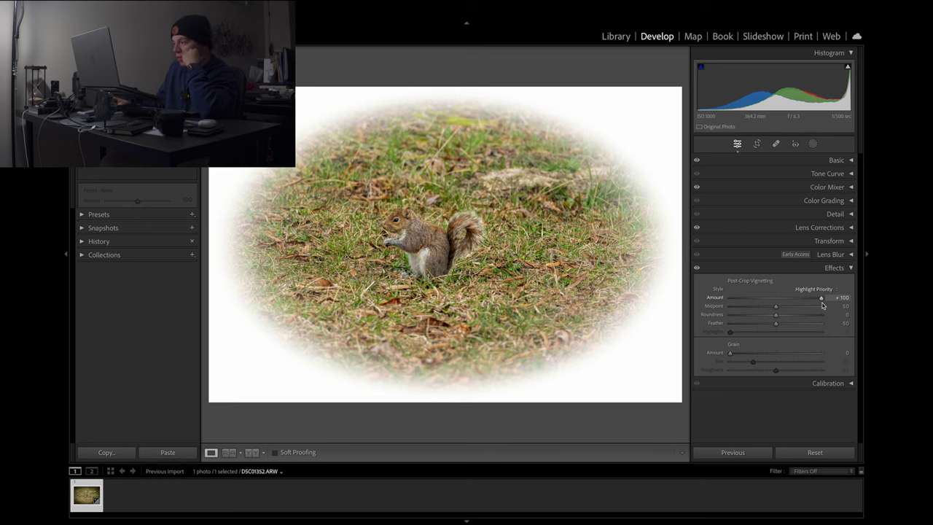
{"action": "double_click", "coordinate": [821, 299]}
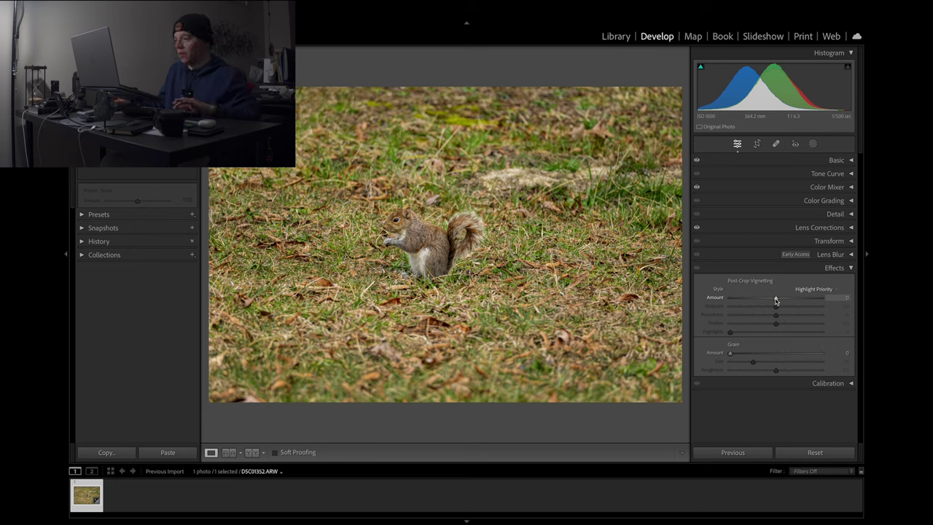
- Undo the vignette reset, reduce the vignette amount by hand, and set it to exactly 0
{"action": "key", "text": "ctrl+z"}
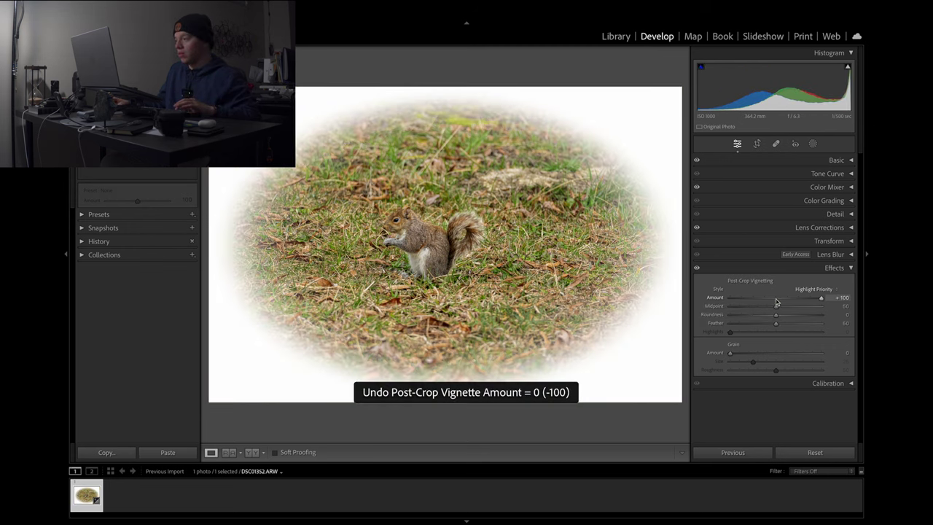
{"action": "left_click", "coordinate": [810, 300]}
{"action": "left_click_drag", "start_coordinate": [810, 301], "coordinate": [777, 297]}
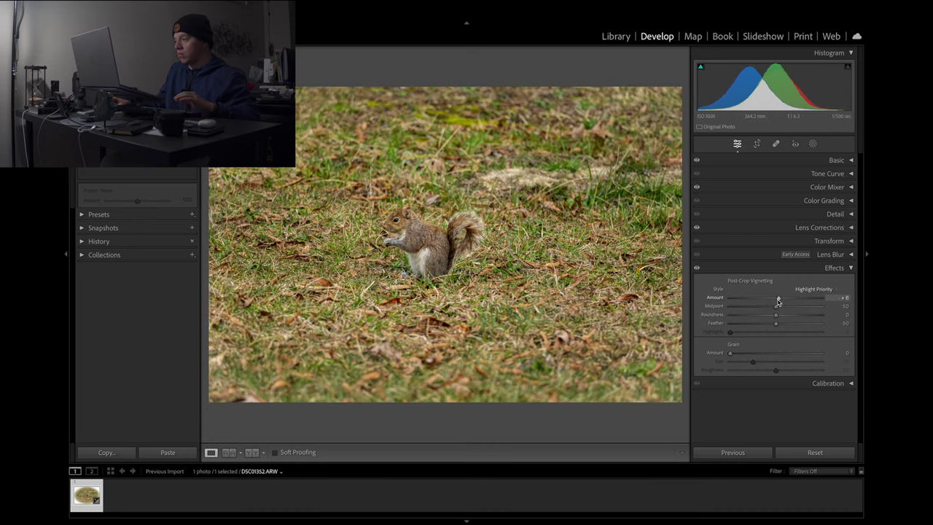
{"action": "left_click", "coordinate": [840, 297]}
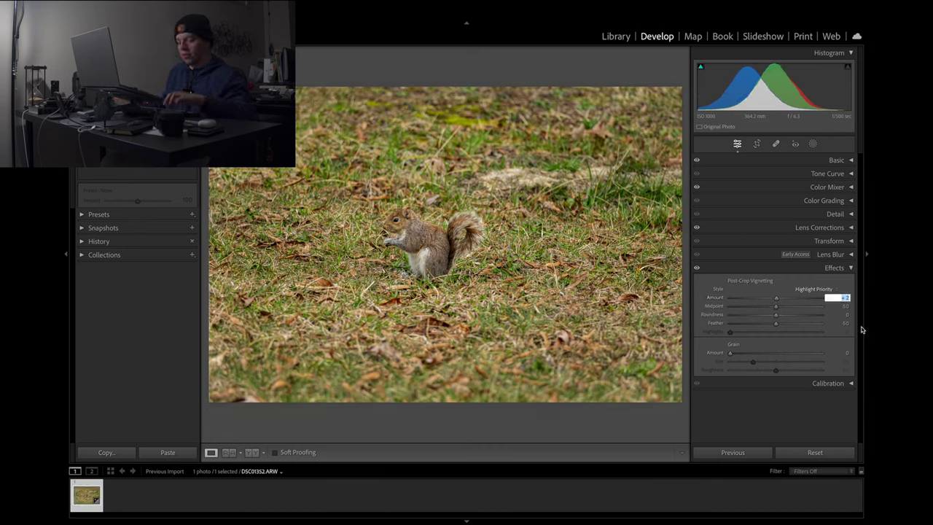
{"action": "type", "text": "0"}
{"action": "key", "text": "Return"}
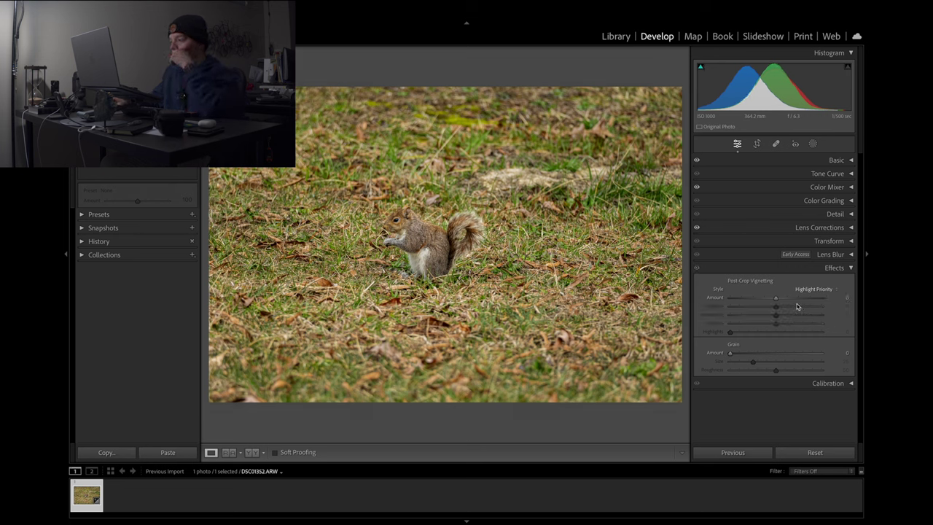
- Try vignette amounts between -19 and +3, set the midpoint to 49, and return the roundness to 0 after trying -11
{"action": "left_click_drag", "start_coordinate": [777, 298], "coordinate": [770, 299]}
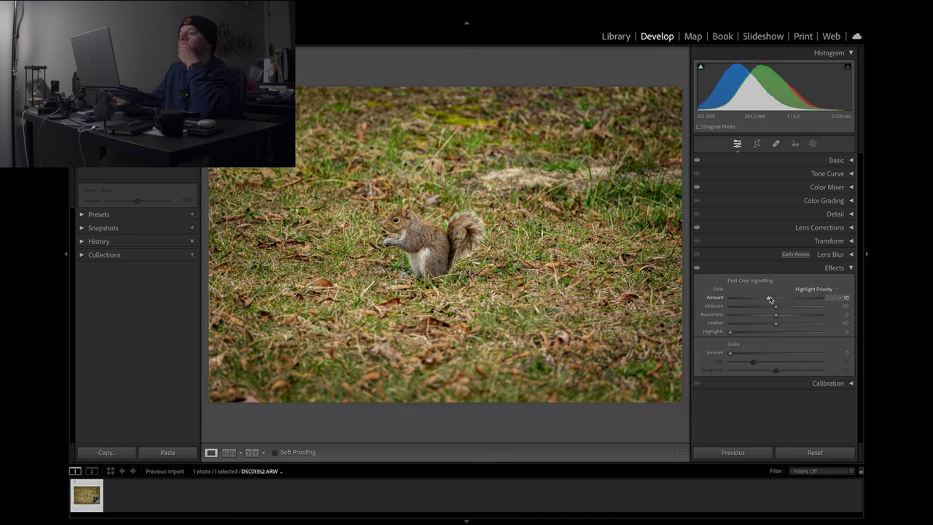
{"action": "left_click_drag", "start_coordinate": [770, 300], "coordinate": [776, 301]}
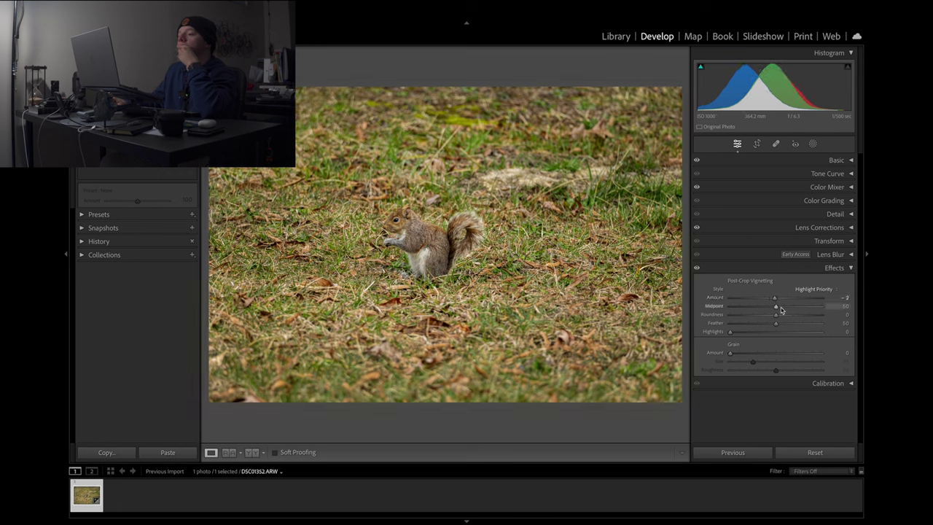
{"action": "left_click_drag", "start_coordinate": [756, 312], "coordinate": [779, 313]}
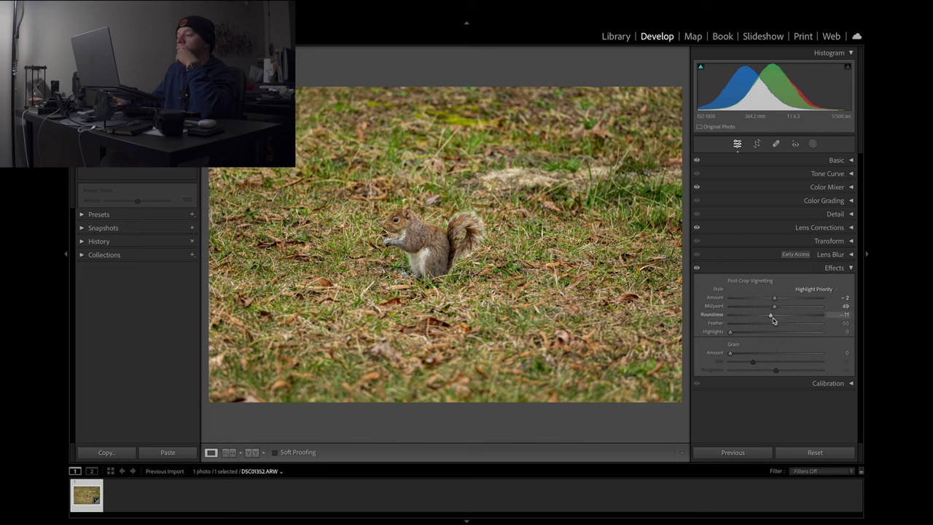
{"action": "mouse_move", "coordinate": [773, 320]}
{"action": "left_mouse_down"}
{"action": "mouse_move", "coordinate": [802, 319]}
{"action": "mouse_move", "coordinate": [772, 321]}
{"action": "mouse_move", "coordinate": [769, 300]}
{"action": "mouse_move", "coordinate": [758, 315]}
{"action": "mouse_move", "coordinate": [776, 315]}
{"action": "left_mouse_up"}
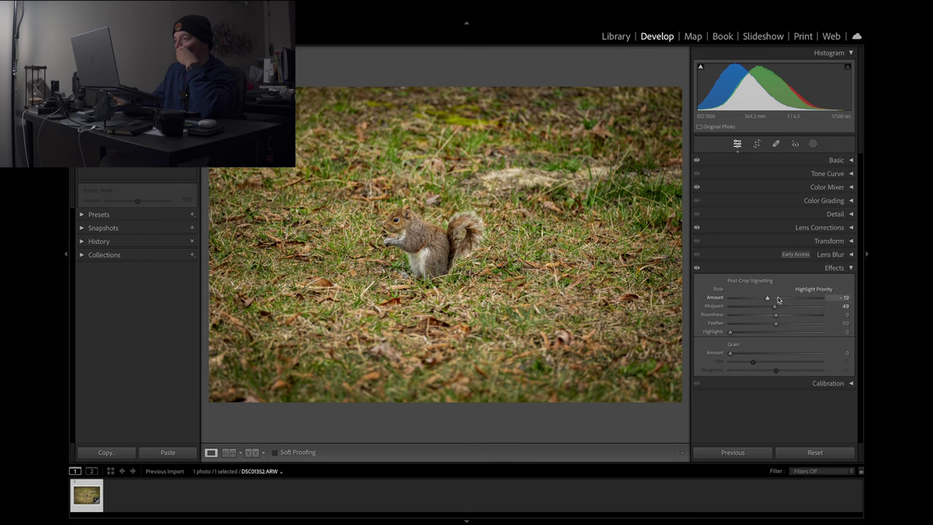
{"action": "left_click", "coordinate": [780, 298]}
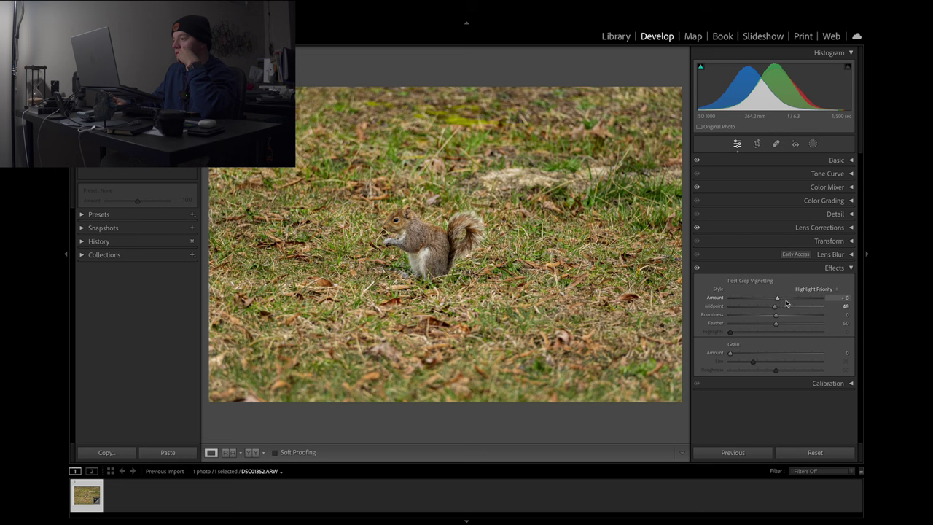
- Return the post-crop vignette midpoint to 50 and reset the vignette amount to 0
{"action": "left_click_drag", "start_coordinate": [776, 330], "coordinate": [764, 330]}
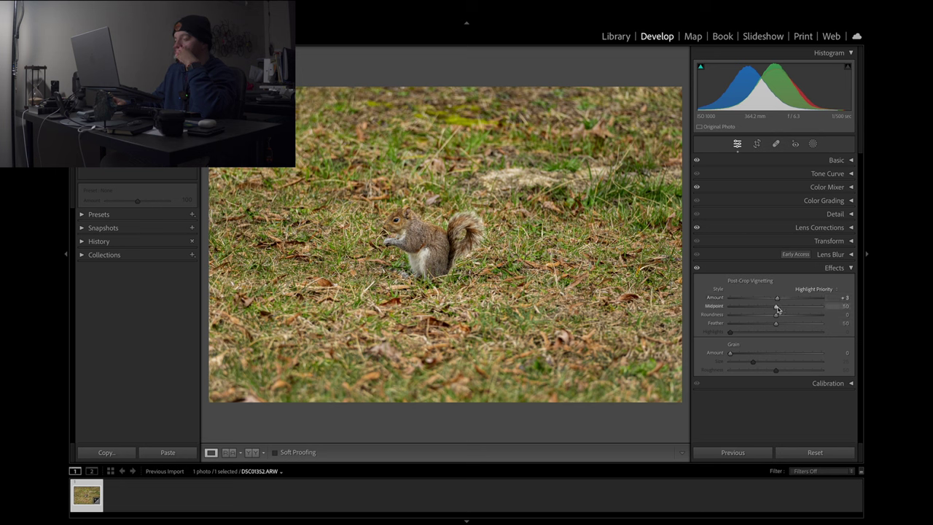
{"action": "double_click", "coordinate": [778, 298]}
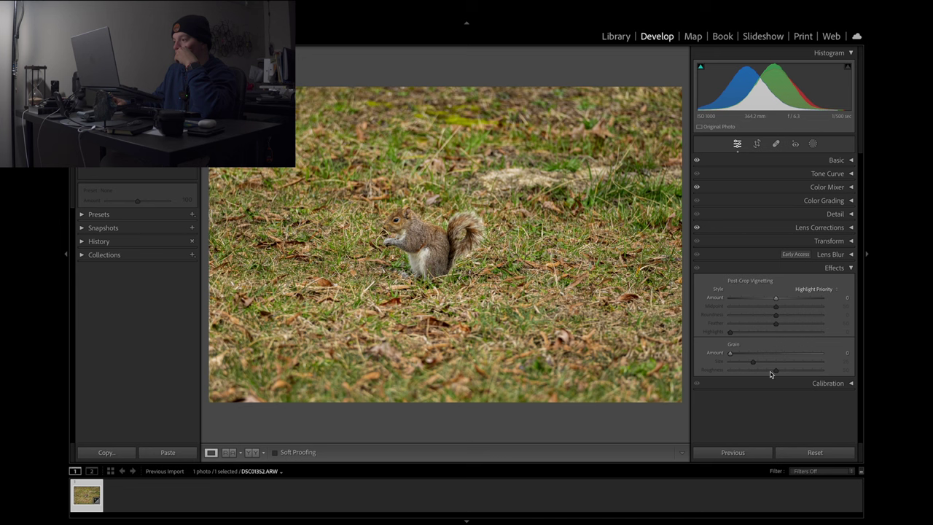
- Try grain amounts of 14 and 82 while inspecting the squirrel up close, and reset the grain amount to 0
{"action": "left_click_drag", "start_coordinate": [731, 355], "coordinate": [737, 356]}
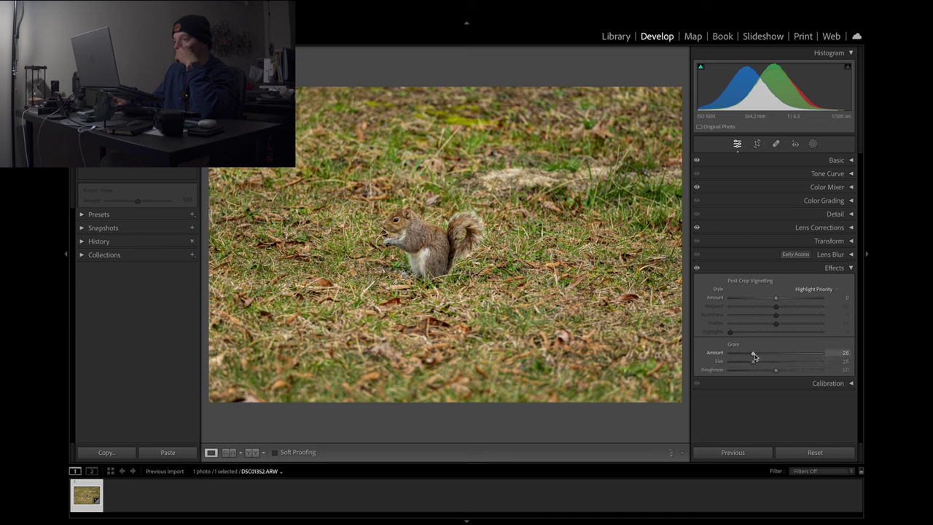
{"action": "left_click_drag", "start_coordinate": [793, 362], "coordinate": [741, 354]}
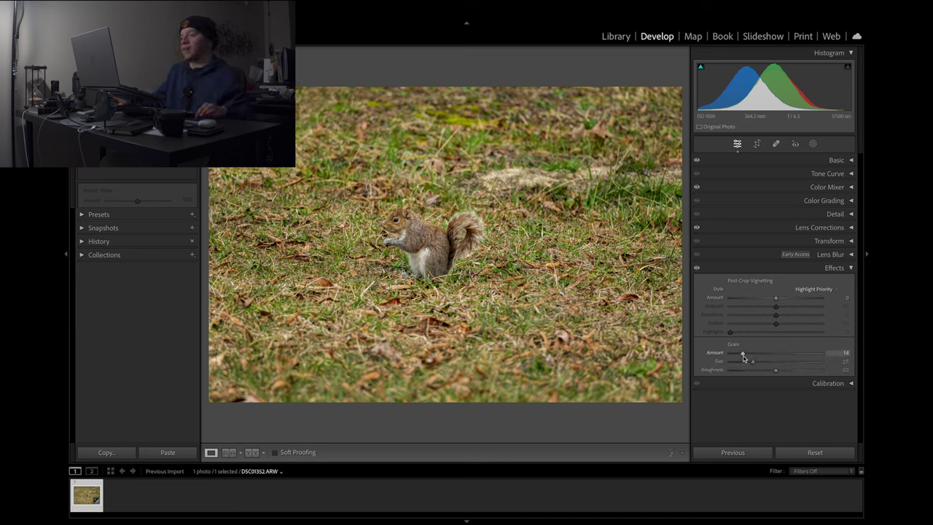
{"action": "left_click", "coordinate": [462, 267]}
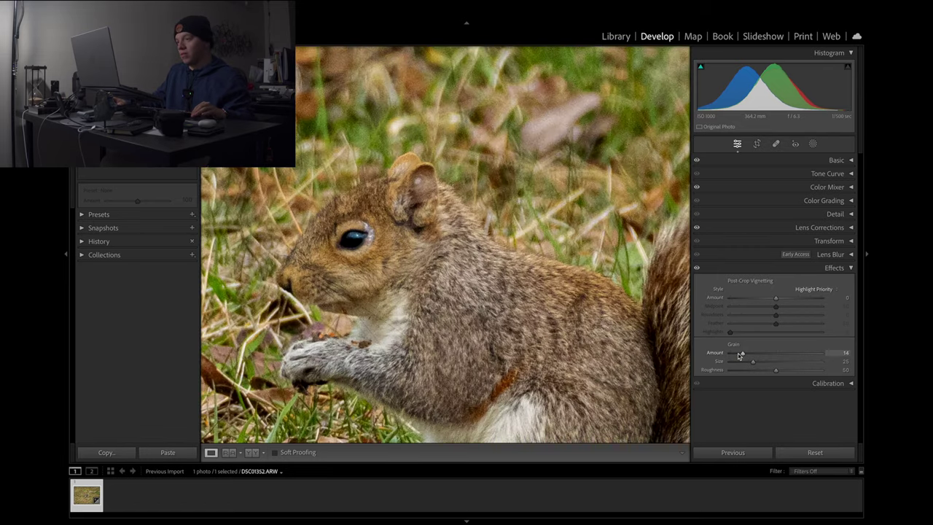
{"action": "left_click_drag", "start_coordinate": [788, 362], "coordinate": [754, 363]}
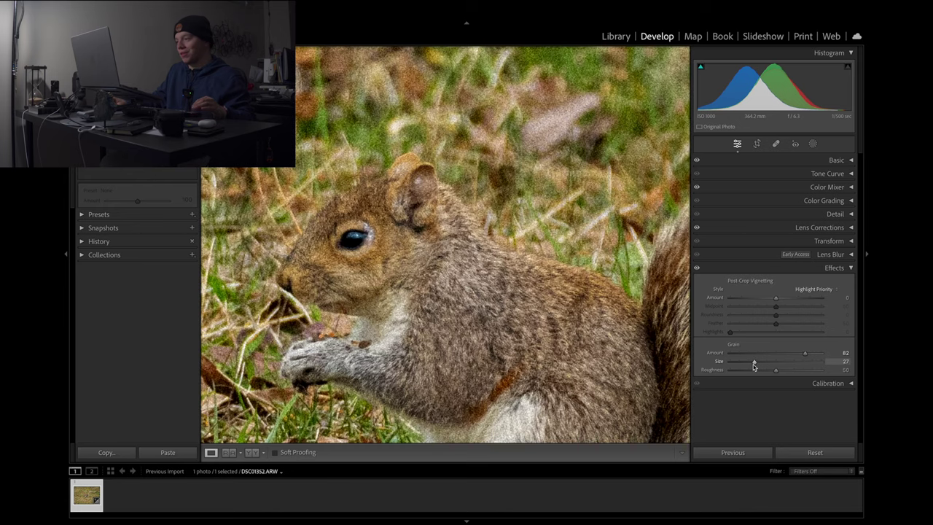
{"action": "left_click", "coordinate": [784, 354]}
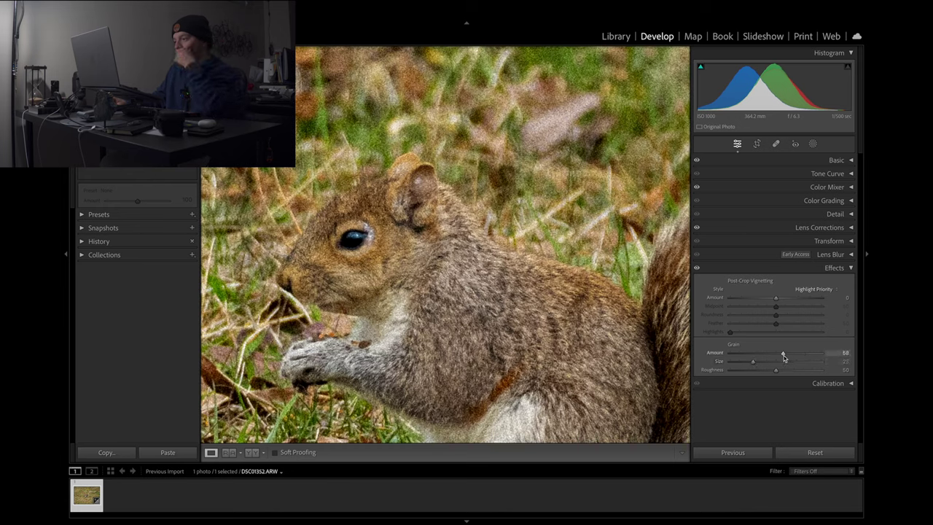
{"action": "double_click", "coordinate": [783, 353]}
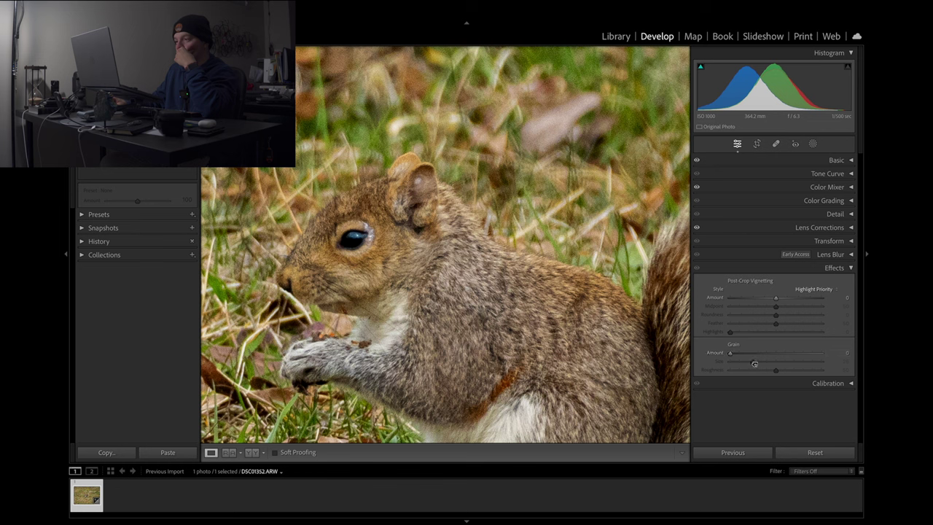
- Set the grain amount to 7, size to 8 and roughness to 44, and view the whole photo
{"action": "left_click_drag", "start_coordinate": [730, 353], "coordinate": [741, 357]}
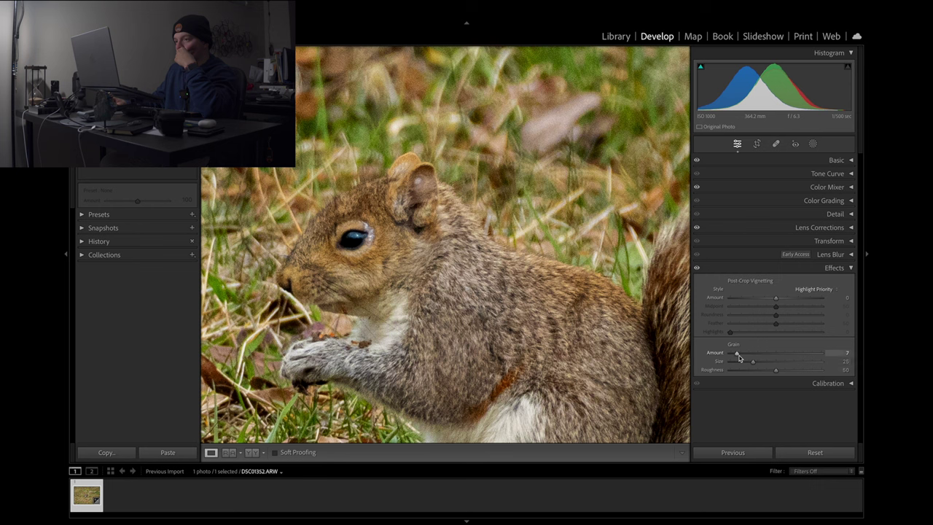
{"action": "left_click_drag", "start_coordinate": [739, 366], "coordinate": [737, 366]}
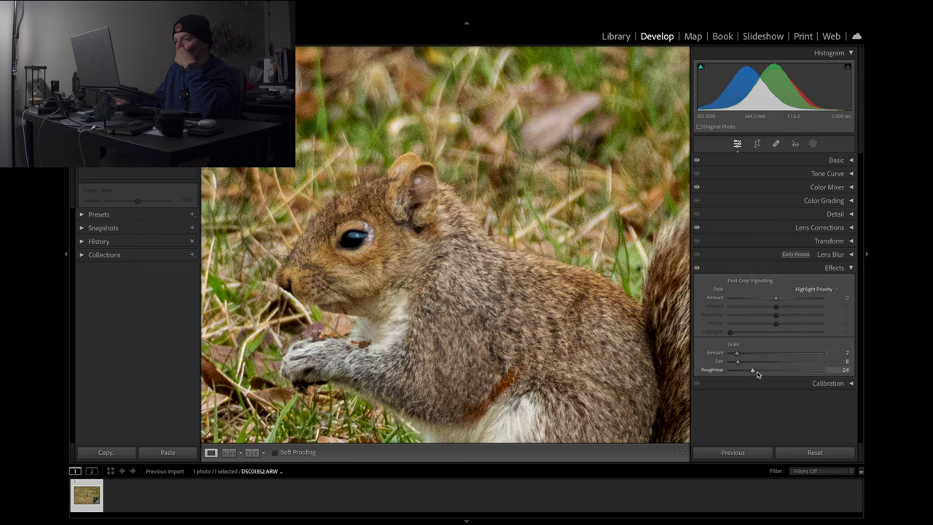
{"action": "left_click_drag", "start_coordinate": [755, 373], "coordinate": [770, 373]}
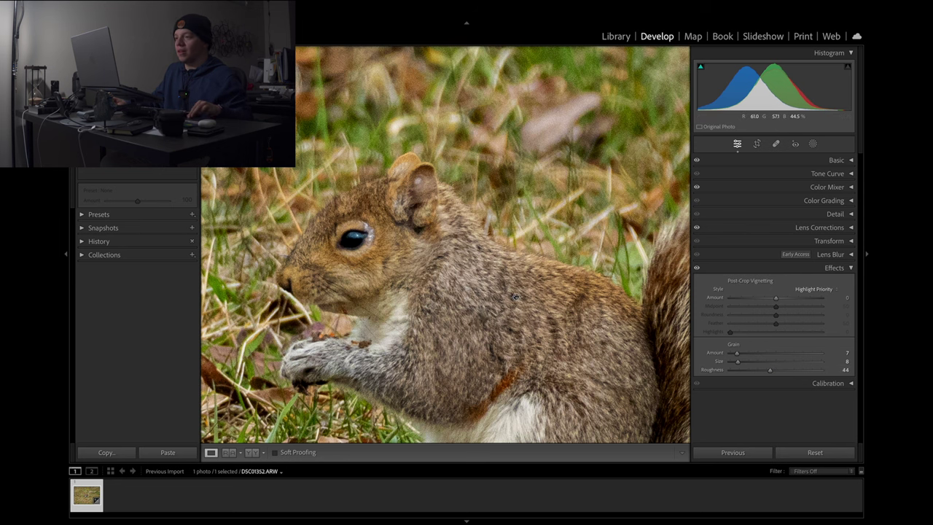
{"action": "left_click", "coordinate": [428, 215]}
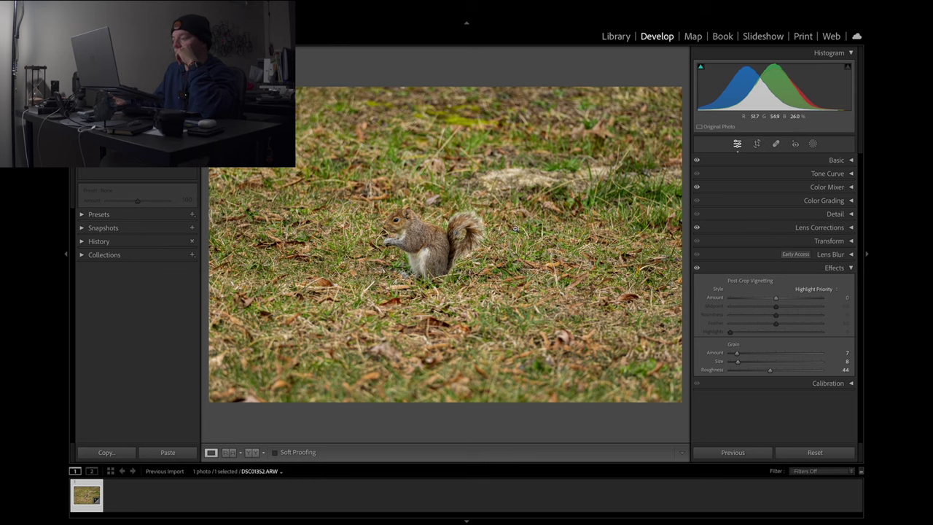
- Set the grain size to 41, reset the grain amount to 0, and close the Effects settings
{"action": "left_click", "coordinate": [770, 362]}
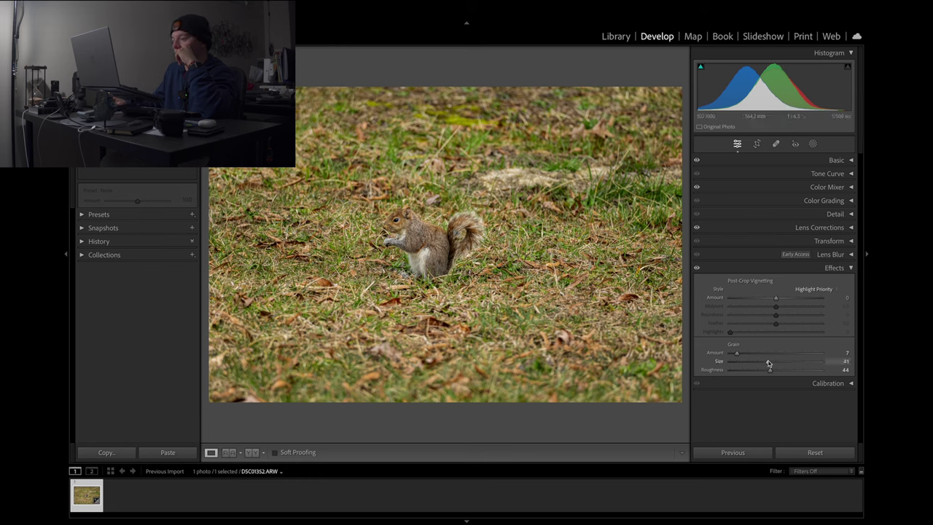
{"action": "double_click", "coordinate": [759, 353]}
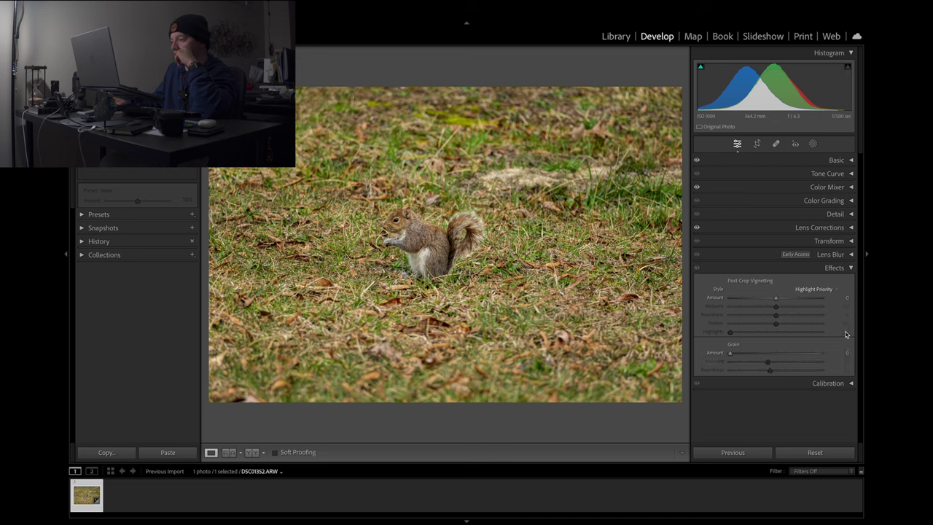
{"action": "left_click", "coordinate": [851, 268]}
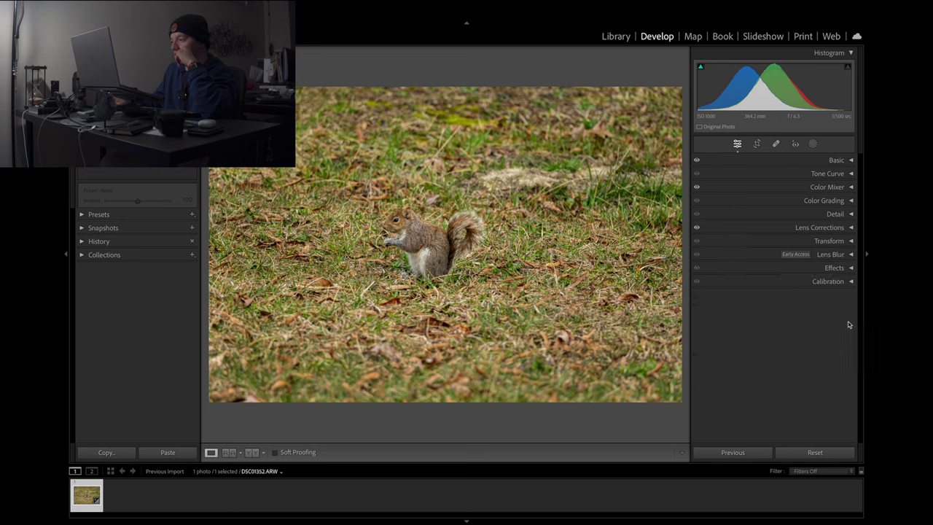
- In Calibration, try changing the red primary saturation, return it to 0, and set the green primary hue to +17
{"action": "left_click", "coordinate": [831, 283]}
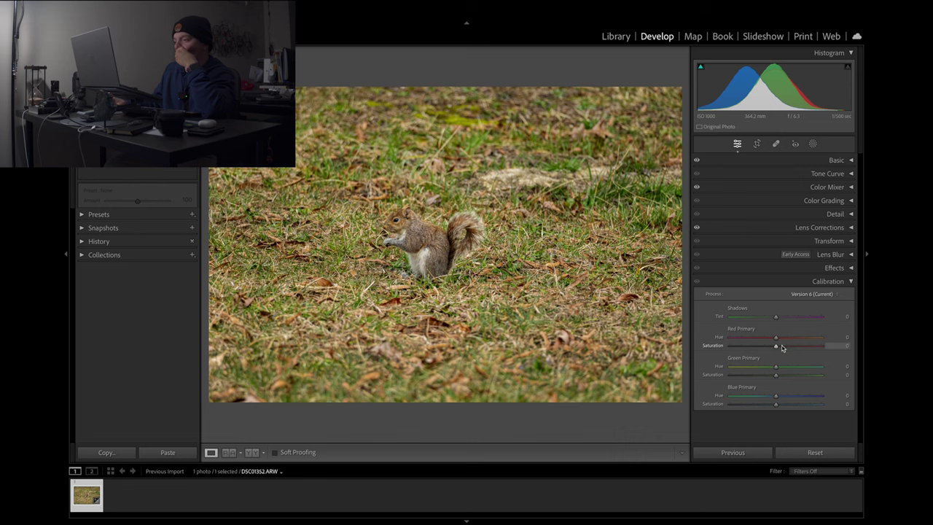
{"action": "mouse_move", "coordinate": [793, 351]}
{"action": "left_mouse_down"}
{"action": "mouse_move", "coordinate": [805, 352]}
{"action": "mouse_move", "coordinate": [780, 350]}
{"action": "left_mouse_up"}
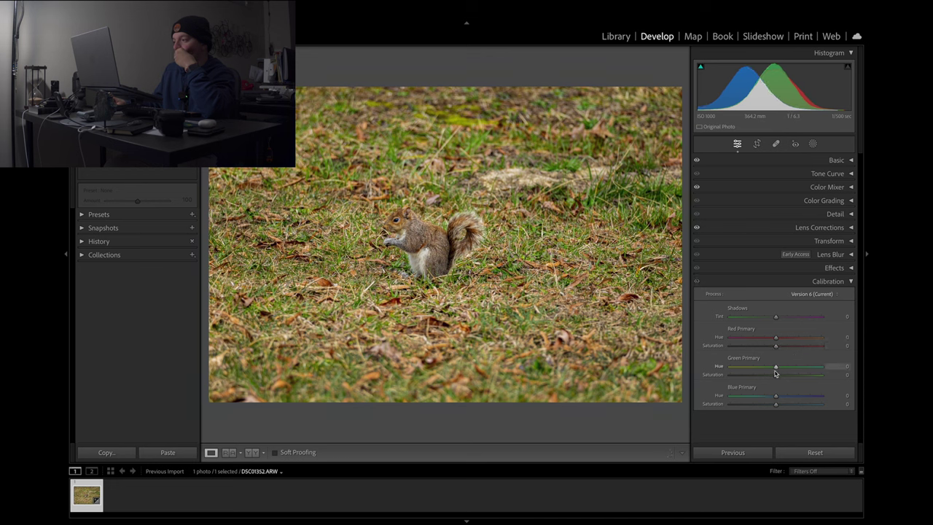
{"action": "mouse_move", "coordinate": [776, 368]}
{"action": "left_mouse_down"}
{"action": "mouse_move", "coordinate": [823, 371]}
{"action": "mouse_move", "coordinate": [719, 375]}
{"action": "mouse_move", "coordinate": [789, 374]}
{"action": "left_mouse_up"}
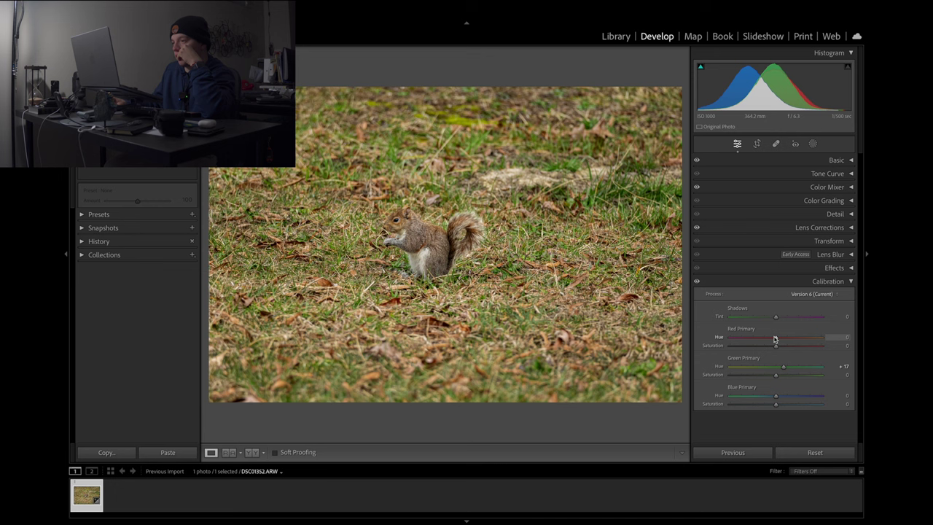
- Try other calibration changes, including a shadows tint of +21 and a blue primary saturation of -84, and reset each to 0
{"action": "left_click_drag", "start_coordinate": [754, 344], "coordinate": [786, 322]}
{"action": "double_click", "coordinate": [778, 340]}
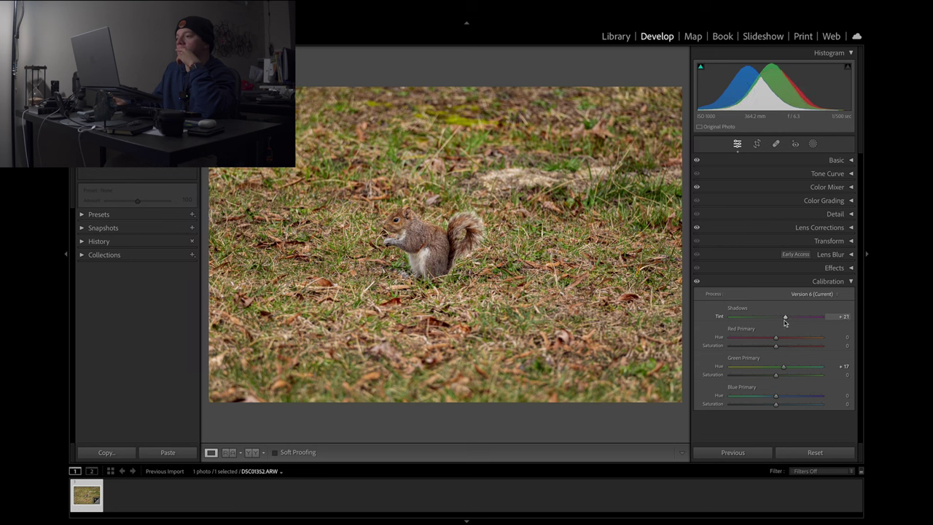
{"action": "double_click", "coordinate": [785, 320]}
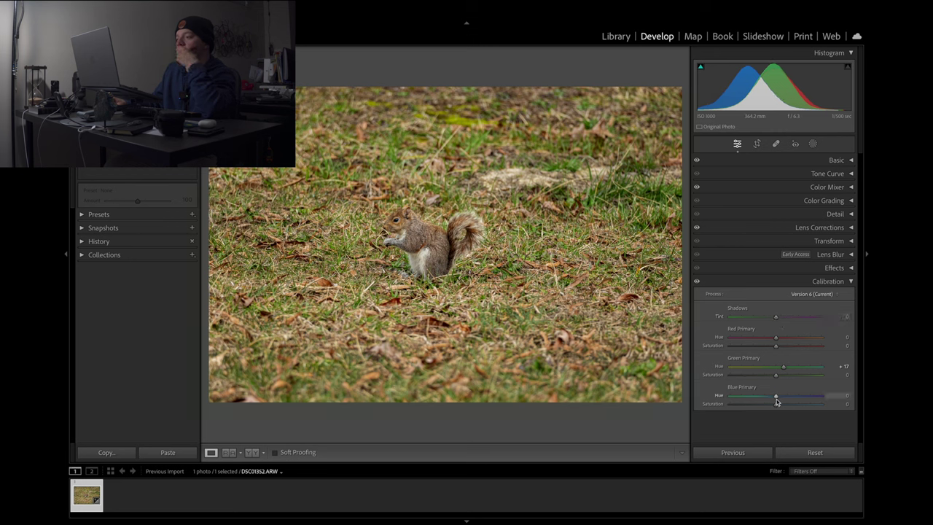
{"action": "left_click_drag", "start_coordinate": [796, 398], "coordinate": [745, 408]}
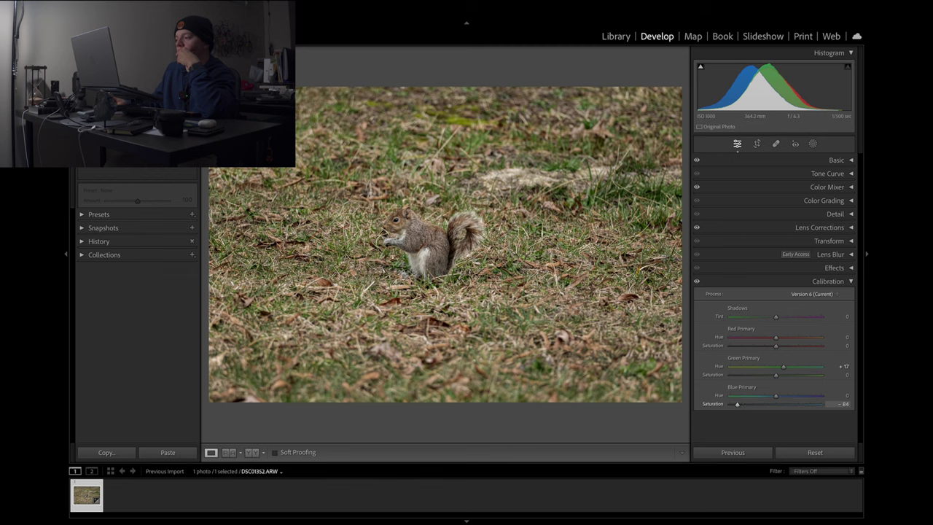
{"action": "double_click", "coordinate": [738, 406]}
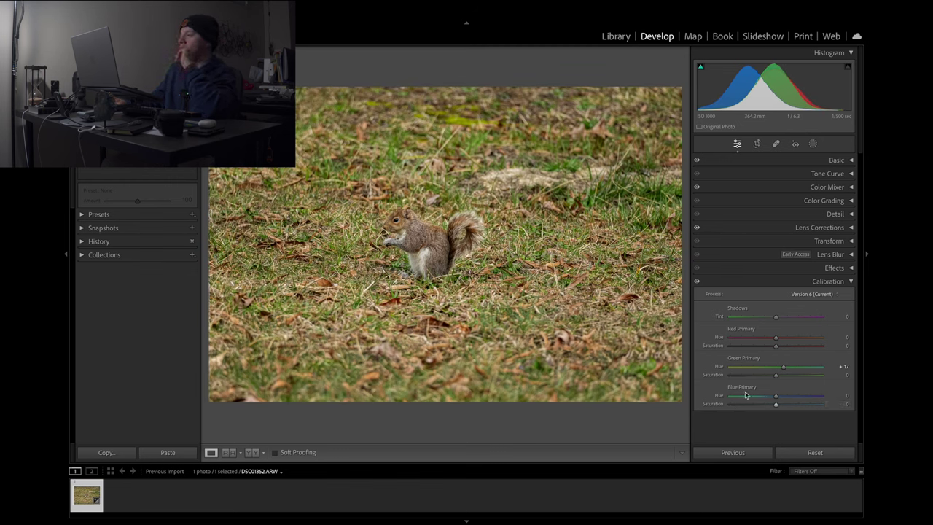
- Create a Select Subject mask of the squirrel and add a Brush component to it
{"action": "left_click", "coordinate": [795, 145]}
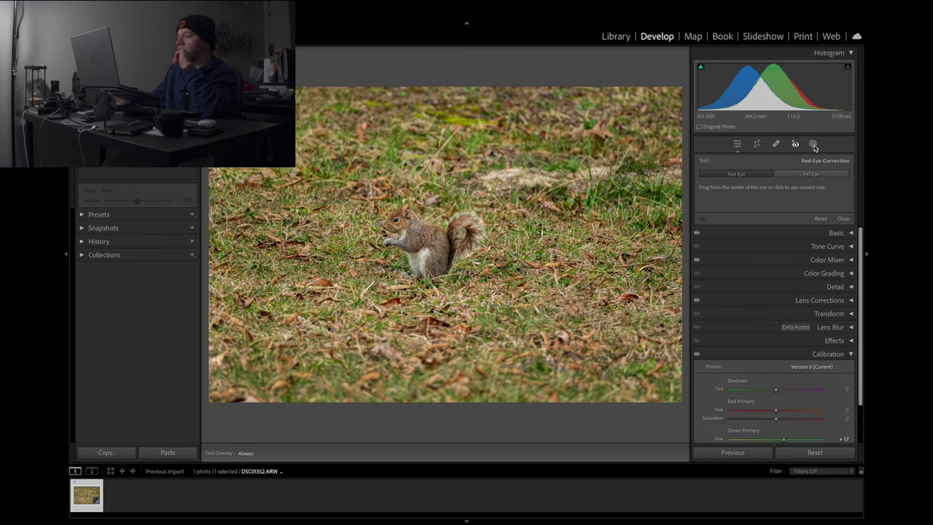
{"action": "left_click", "coordinate": [813, 145]}
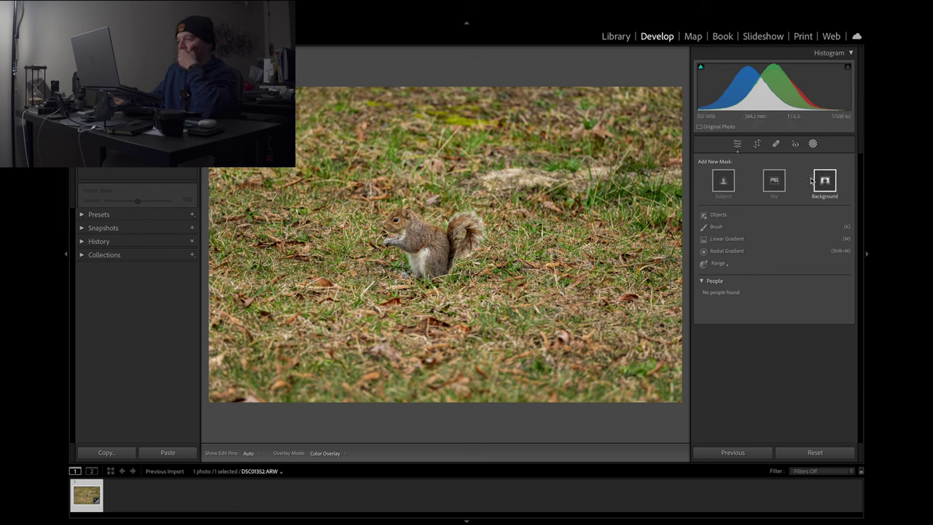
{"action": "left_click", "coordinate": [724, 182]}
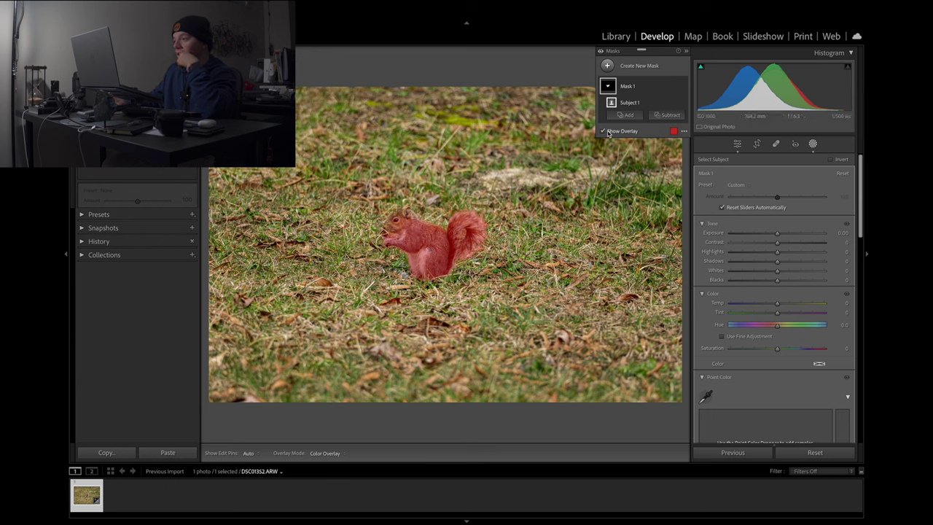
{"action": "left_click", "coordinate": [626, 115]}
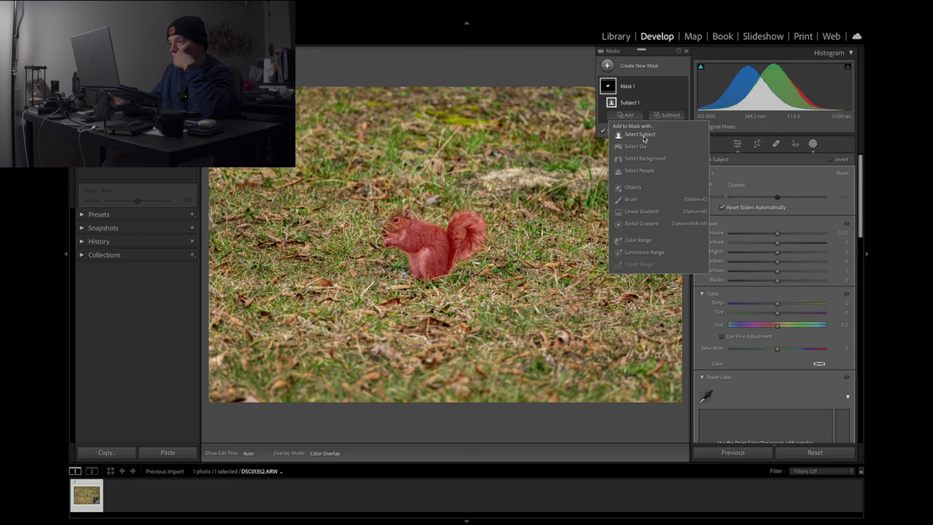
{"action": "left_click", "coordinate": [631, 199]}
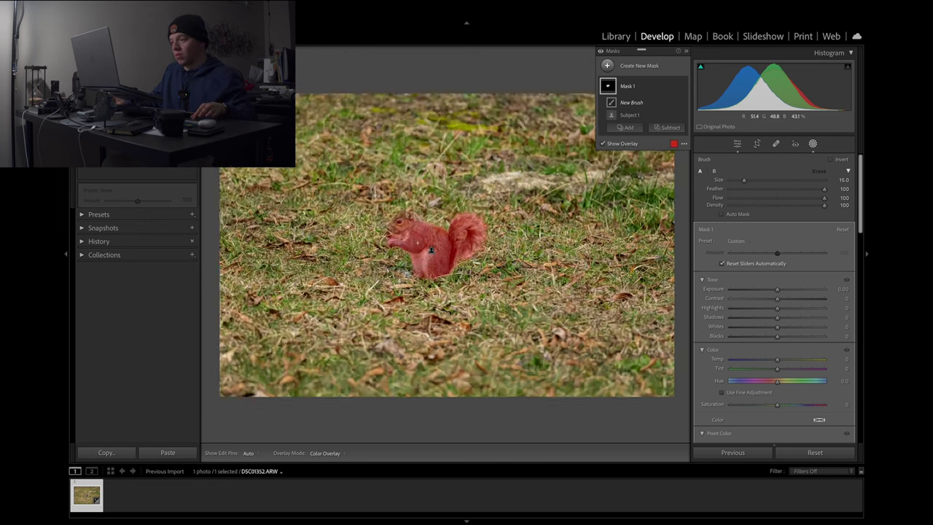
- Paint the squirrel's face, ears and upper neck into the subject mask with the size 15 brush
{"action": "key", "text": "z"}
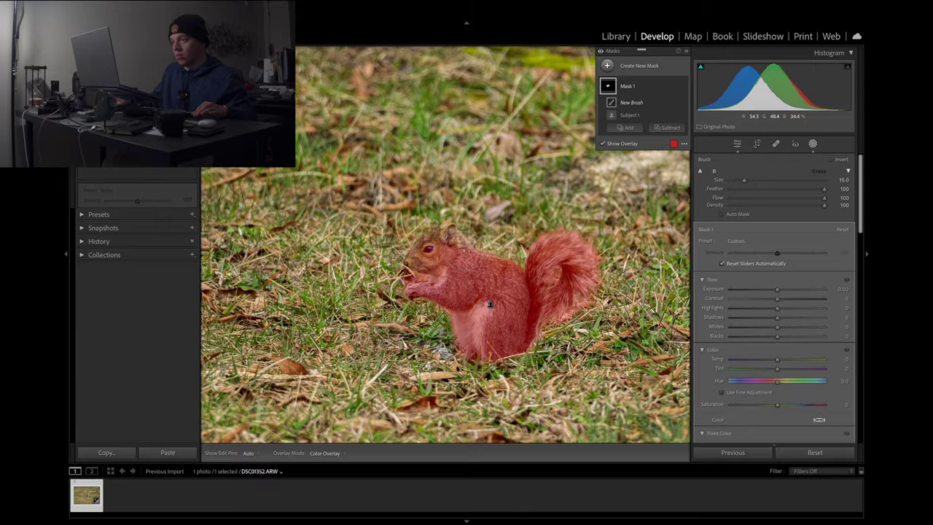
{"action": "key", "text": "ctrl+equal"}
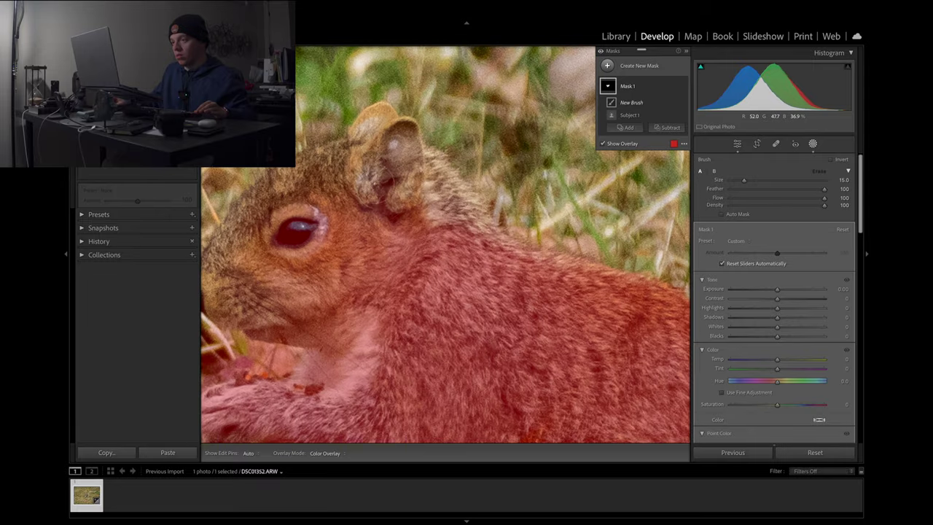
{"action": "key", "text": "h"}
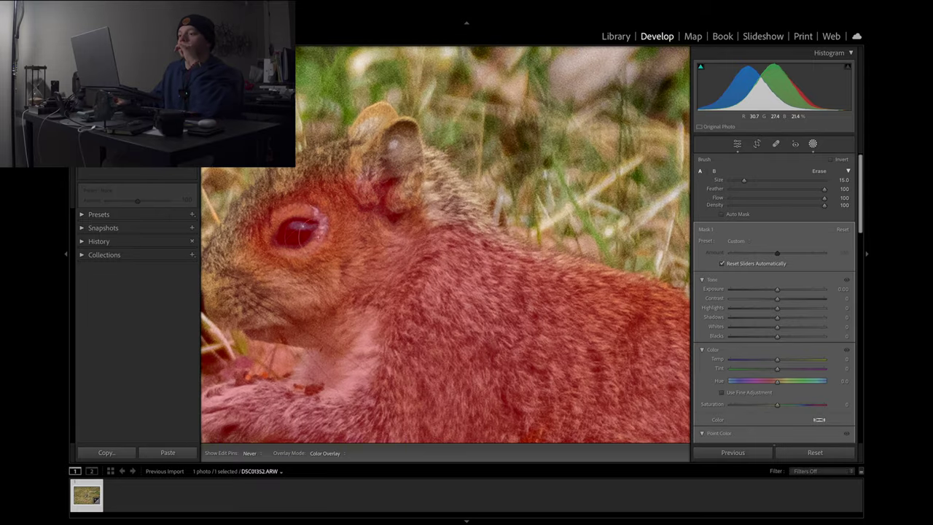
{"action": "mouse_move", "coordinate": [226, 290]}
{"action": "left_mouse_down"}
{"action": "mouse_move", "coordinate": [222, 244]}
{"action": "mouse_move", "coordinate": [306, 157]}
{"action": "mouse_move", "coordinate": [405, 150]}
{"action": "mouse_move", "coordinate": [482, 219]}
{"action": "left_mouse_up"}
{"action": "left_click_drag", "start_coordinate": [413, 330], "coordinate": [409, 325]}
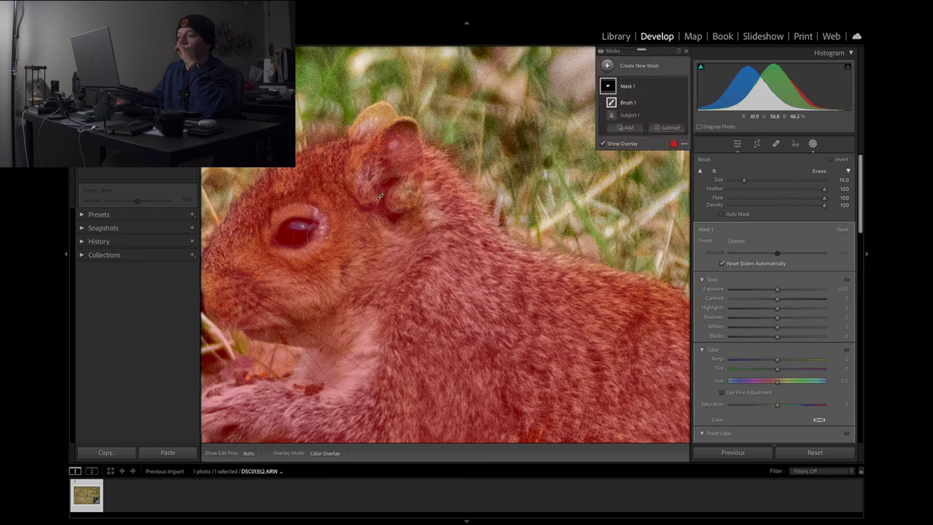
{"action": "mouse_move", "coordinate": [390, 179]}
{"action": "left_mouse_down"}
{"action": "mouse_move", "coordinate": [399, 144]}
{"action": "mouse_move", "coordinate": [364, 122]}
{"action": "mouse_move", "coordinate": [394, 122]}
{"action": "mouse_move", "coordinate": [379, 103]}
{"action": "left_mouse_up"}
- Try a mask brush size of 11, set it to 19, and deselect the mask to preview its overlay
{"action": "key", "text": "bracketleft"}
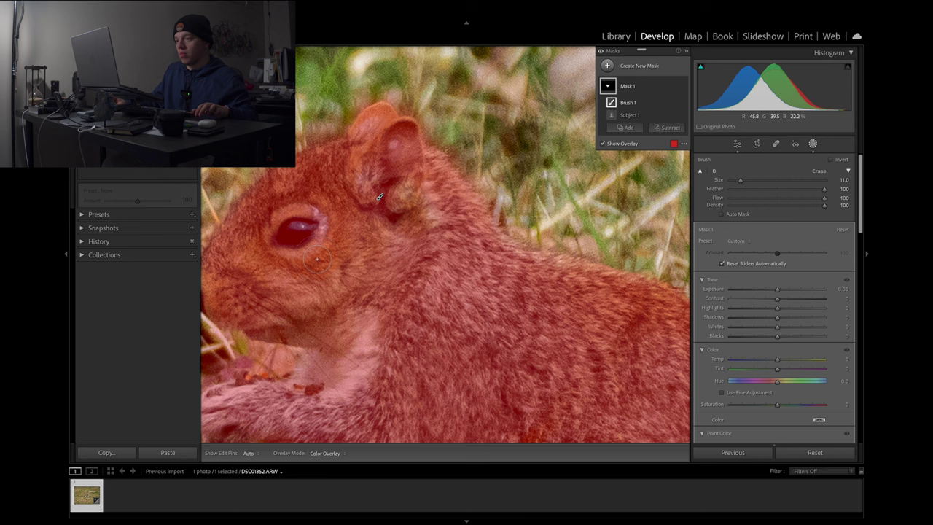
{"action": "key", "text": "bracketright"}
{"action": "left_click", "coordinate": [380, 197]}
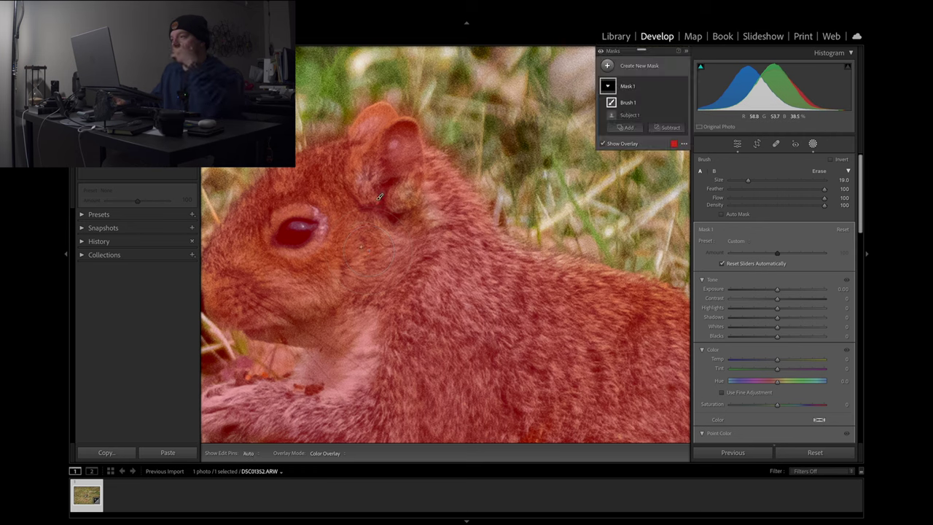
{"action": "left_click", "coordinate": [623, 94]}
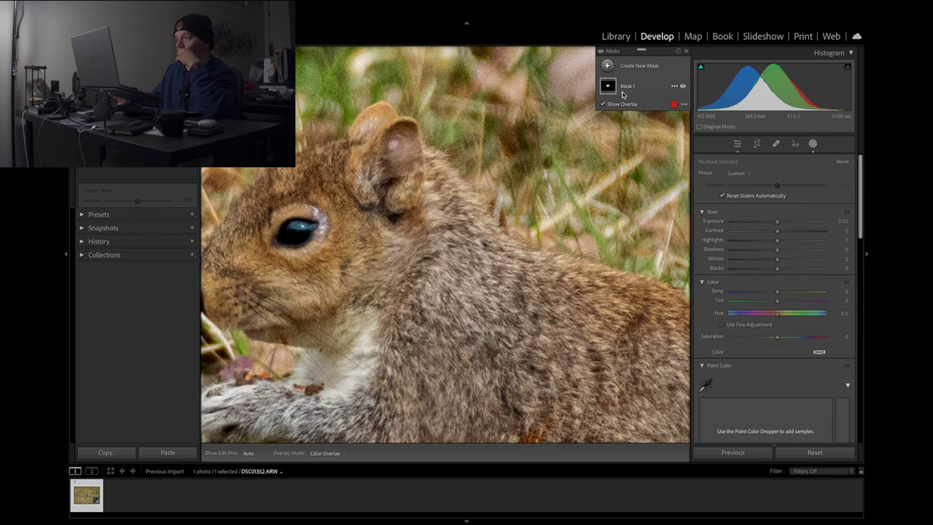
{"action": "mouse_move", "coordinate": [611, 89]}
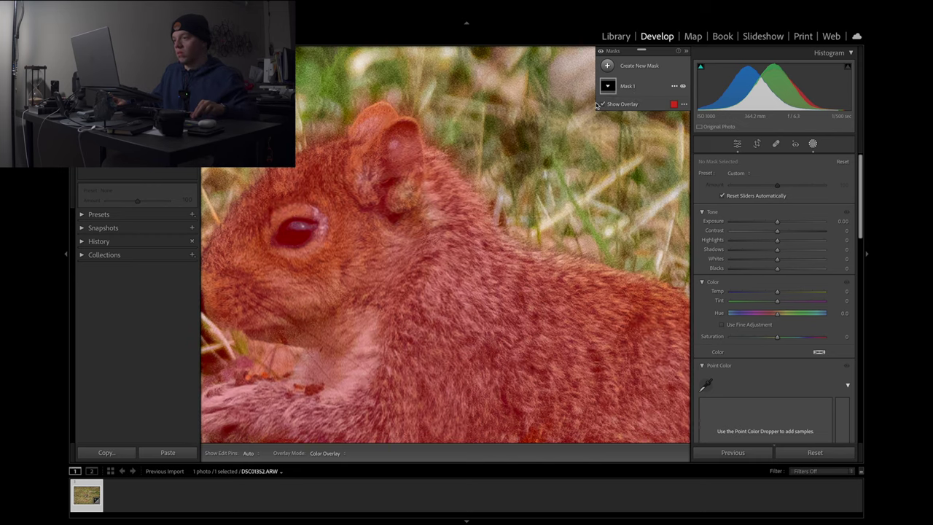
- Try an exposure of 1.00 and a temp of -71 in the mask adjustments, reset both, and set the hue to 3.1
{"action": "scroll", "coordinate": [518, 184], "scroll_direction": "down", "scroll_amount": 2}
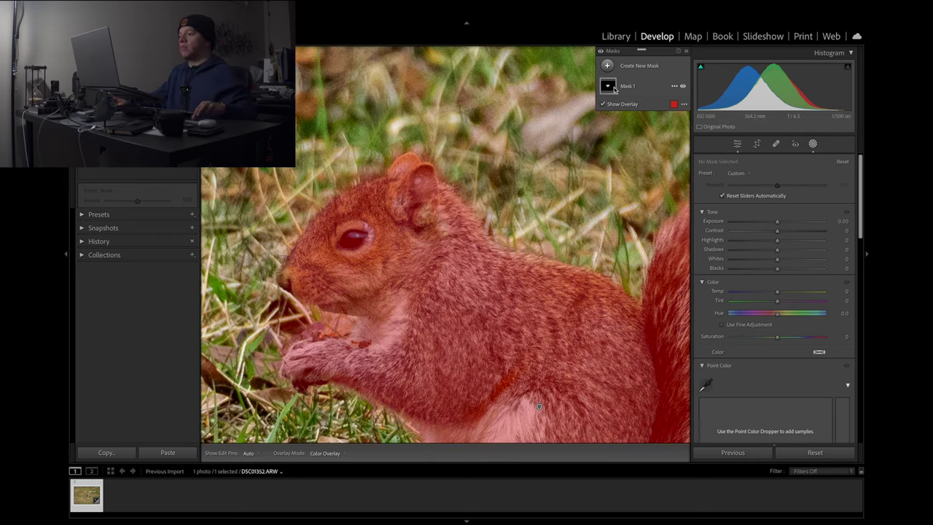
{"action": "scroll", "coordinate": [589, 166], "scroll_direction": "down", "scroll_amount": 2}
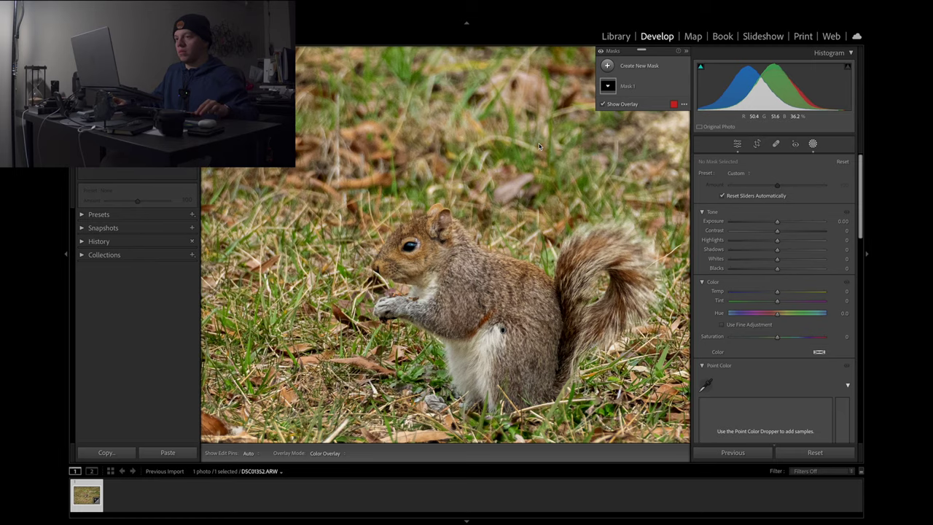
{"action": "scroll", "coordinate": [540, 146], "scroll_direction": "down", "scroll_amount": 3}
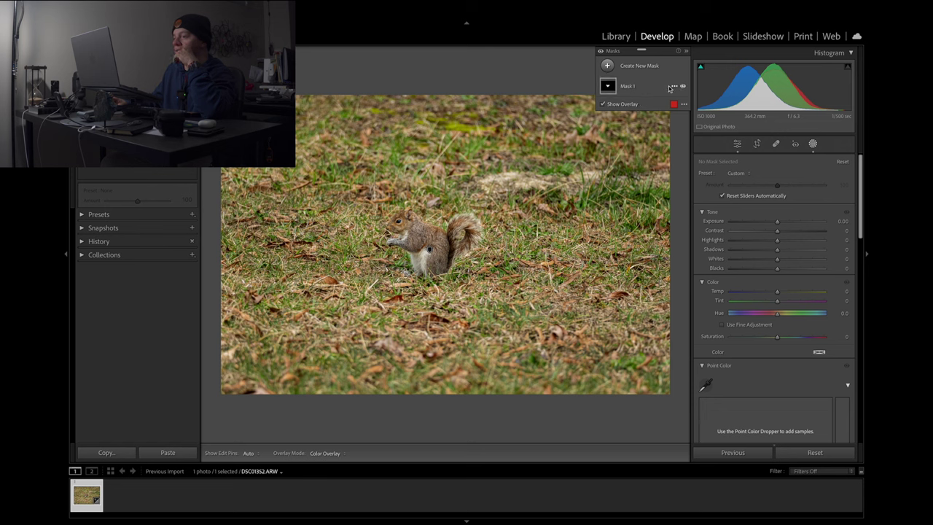
{"action": "mouse_move", "coordinate": [613, 88]}
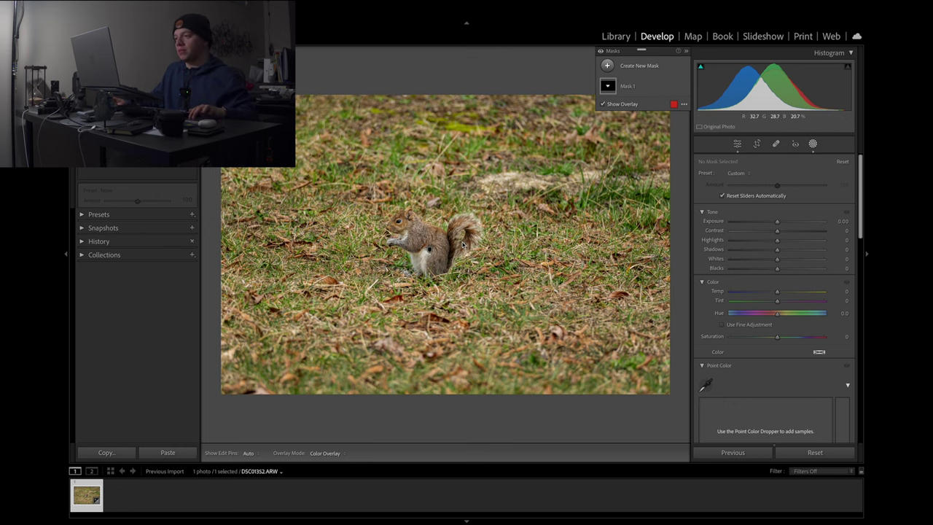
{"action": "left_click", "coordinate": [464, 246]}
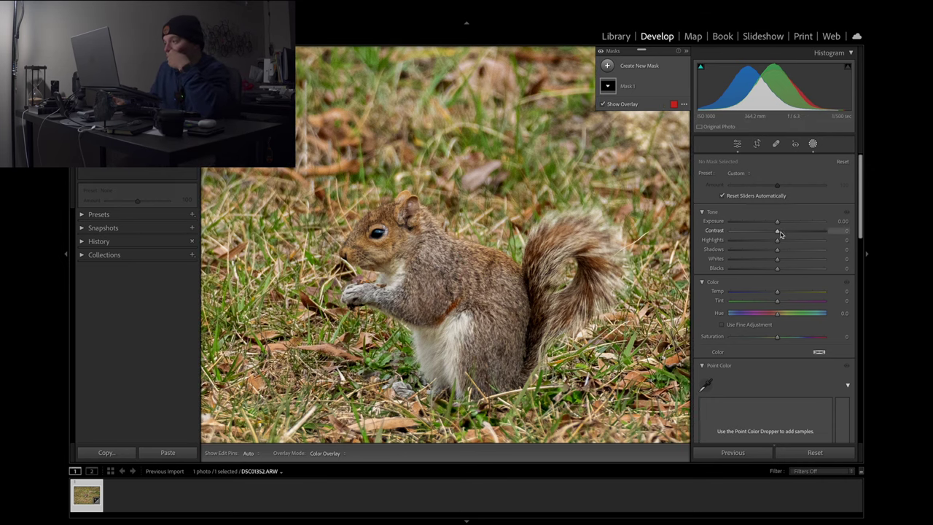
{"action": "mouse_move", "coordinate": [778, 222]}
{"action": "left_mouse_down"}
{"action": "mouse_move", "coordinate": [735, 229]}
{"action": "mouse_move", "coordinate": [791, 229]}
{"action": "left_mouse_up"}
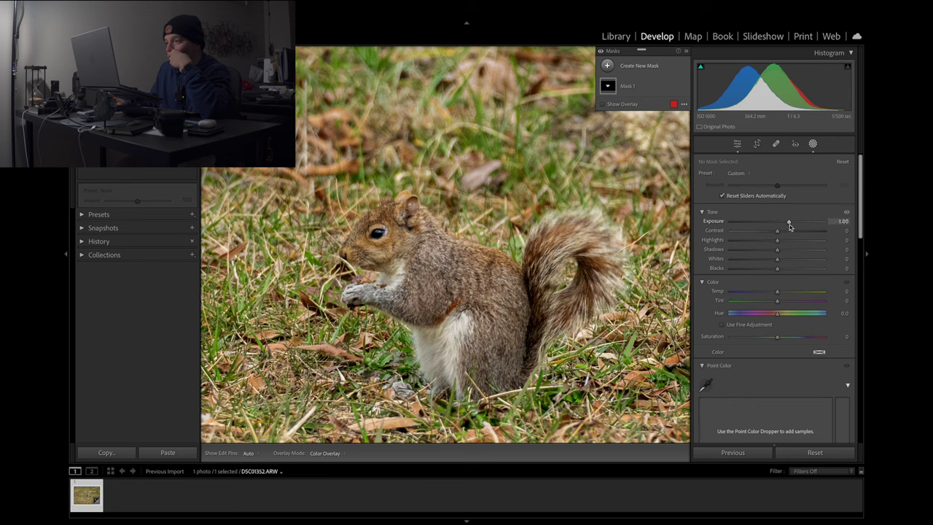
{"action": "double_click", "coordinate": [789, 223]}
{"action": "left_click_drag", "start_coordinate": [778, 230], "coordinate": [774, 235]}
{"action": "mouse_move", "coordinate": [778, 314]}
{"action": "left_mouse_down"}
{"action": "mouse_move", "coordinate": [795, 314]}
{"action": "mouse_move", "coordinate": [771, 313]}
{"action": "mouse_move", "coordinate": [779, 314]}
{"action": "left_mouse_up"}
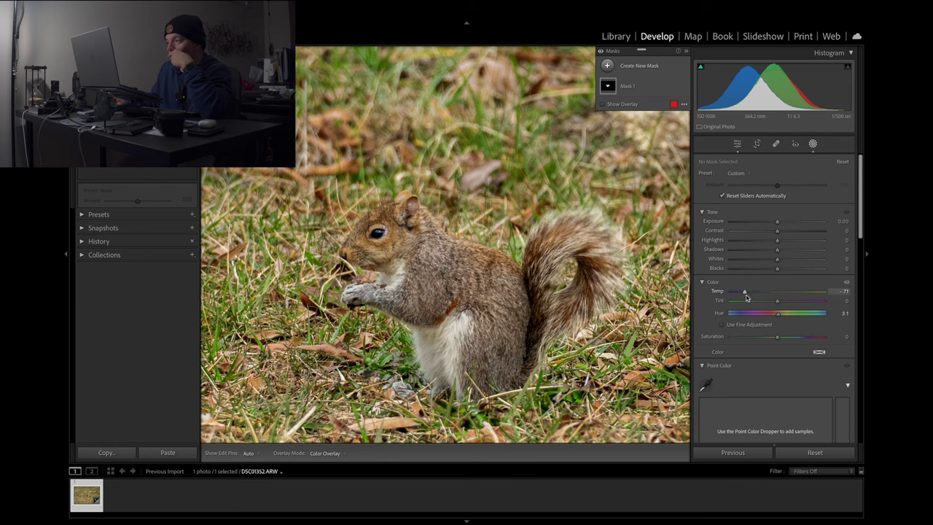
{"action": "left_click_drag", "start_coordinate": [746, 297], "coordinate": [778, 299]}
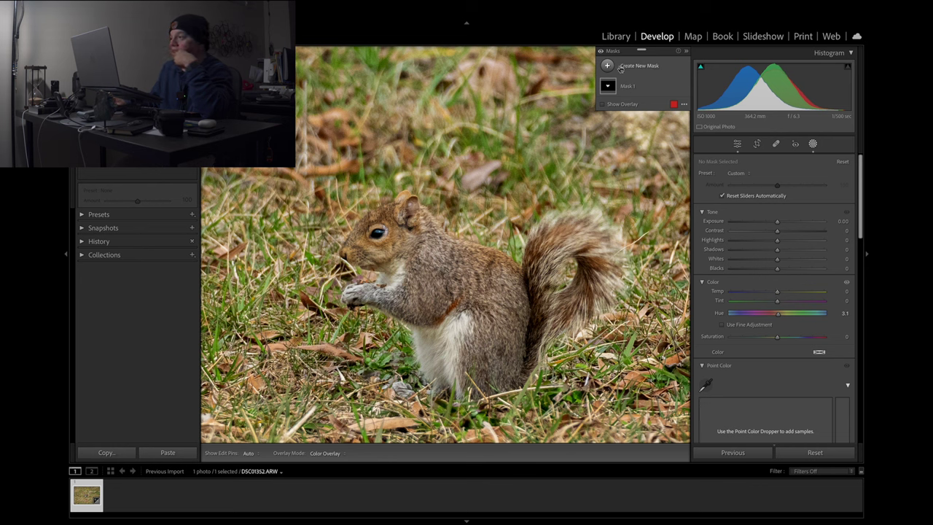
- Toggle Mask 1's visibility off and on, and delete the mask
{"action": "left_click", "coordinate": [682, 86]}
{"action": "left_click", "coordinate": [682, 87]}
{"action": "left_click", "coordinate": [675, 86]}
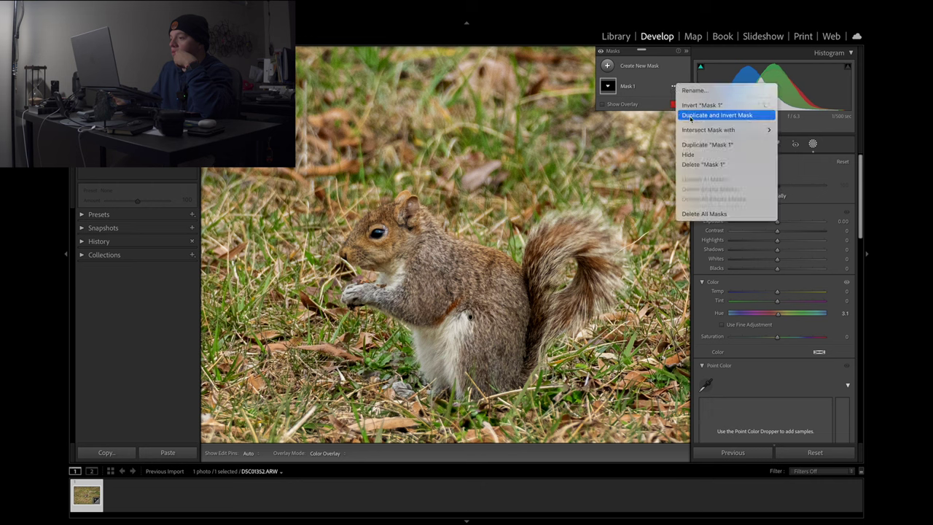
{"action": "left_click", "coordinate": [702, 164]}
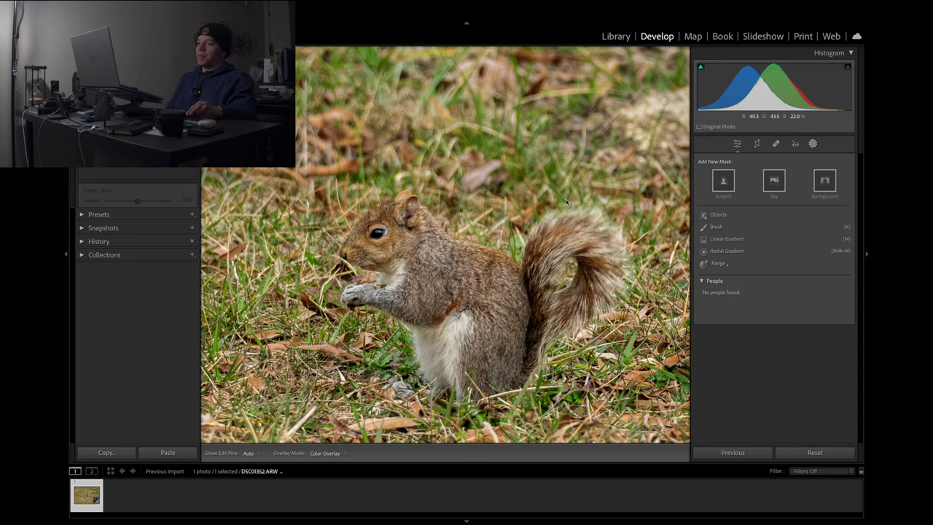
- Start a new Brush mask on the full photo, and undo back to restore Mask 1
{"action": "key", "text": "ctrl+minus"}
{"action": "key", "text": "ctrl+minus"}
{"action": "key", "text": "ctrl+minus"}
{"action": "key", "text": "ctrl+minus"}
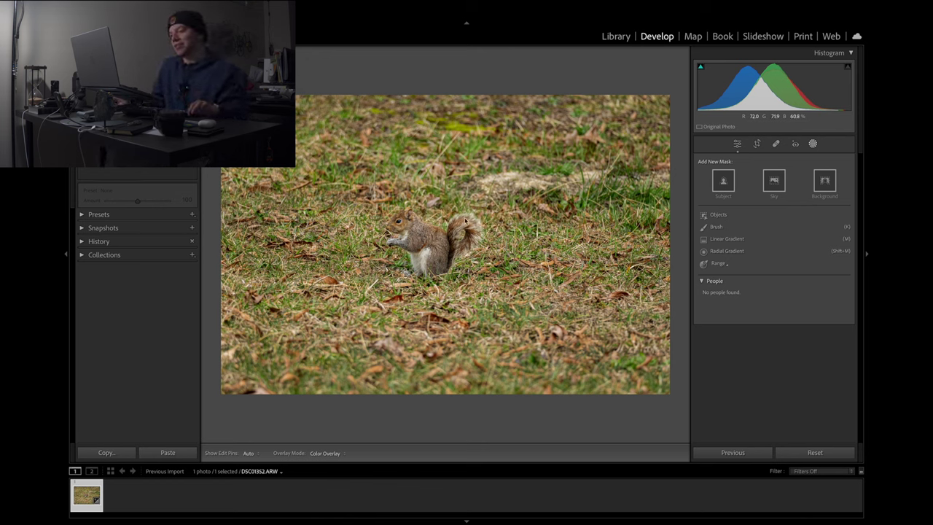
{"action": "left_click", "coordinate": [474, 243]}
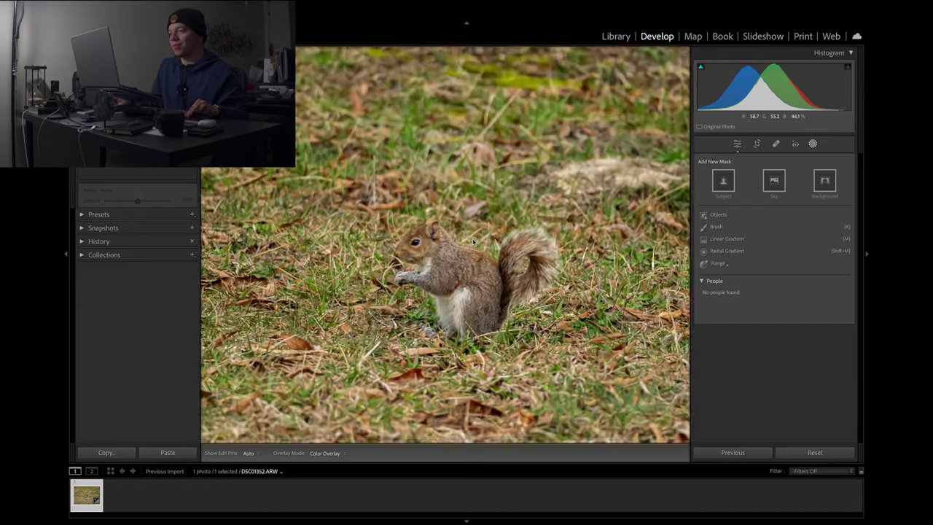
{"action": "left_click", "coordinate": [502, 223]}
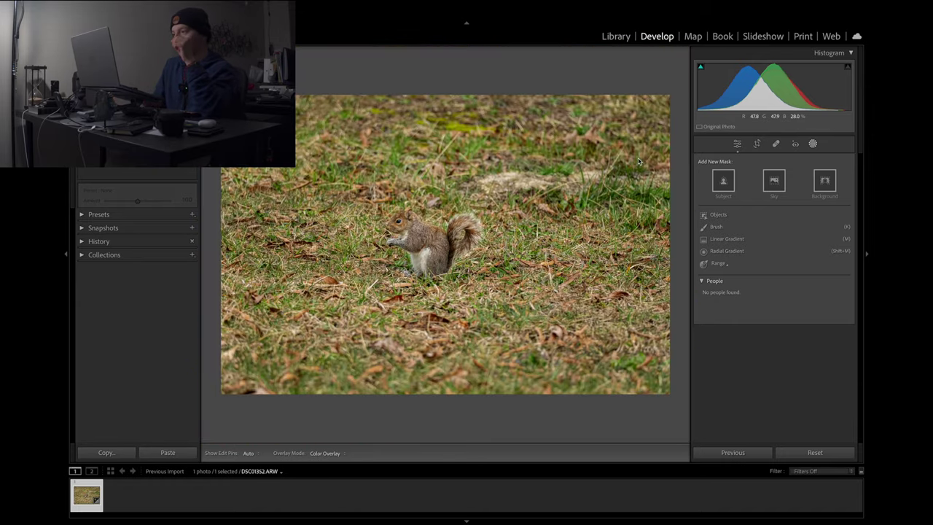
{"action": "key", "text": "k"}
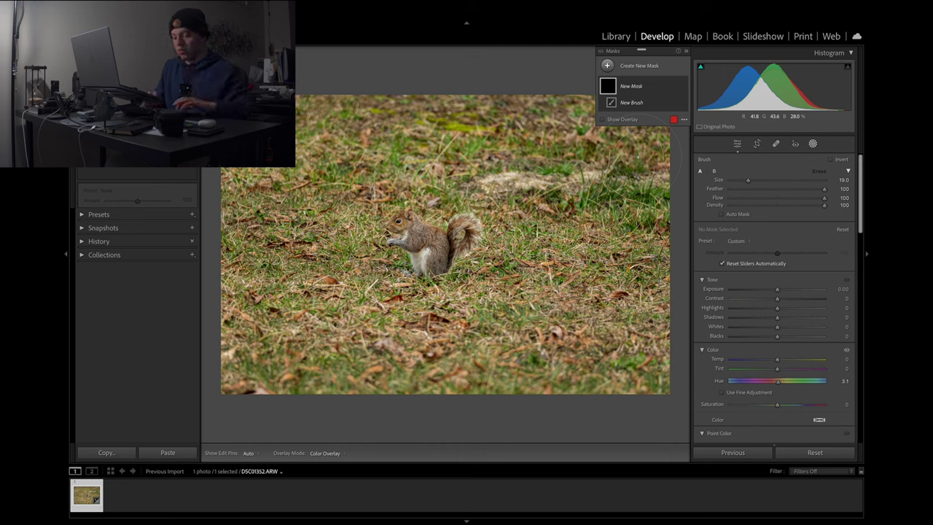
{"action": "key", "text": "ctrl+z"}
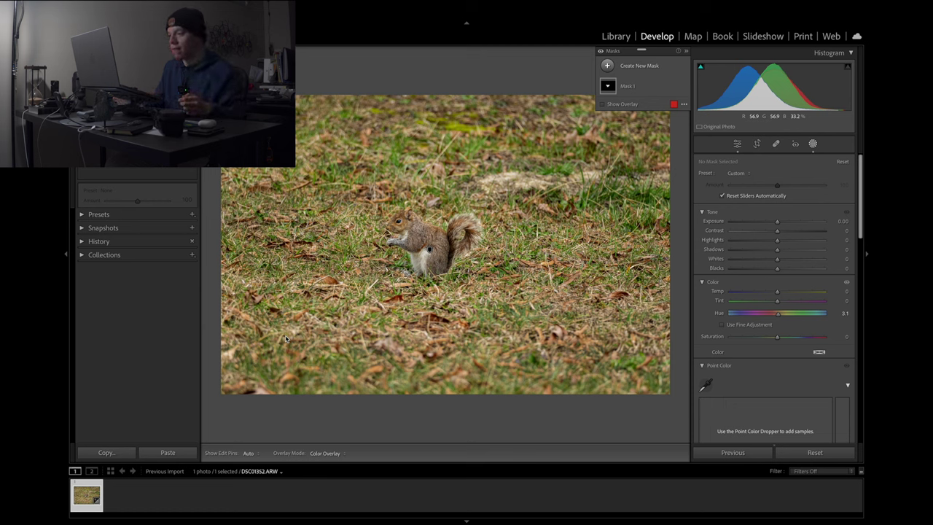
- Flag the squirrel photo as a pick
{"action": "key", "text": "p"}
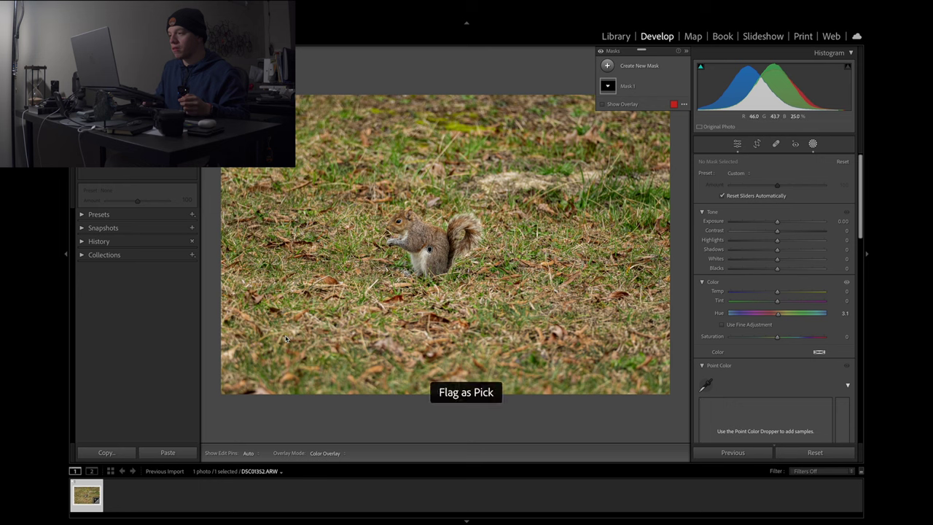
{"action": "key", "text": "p"}
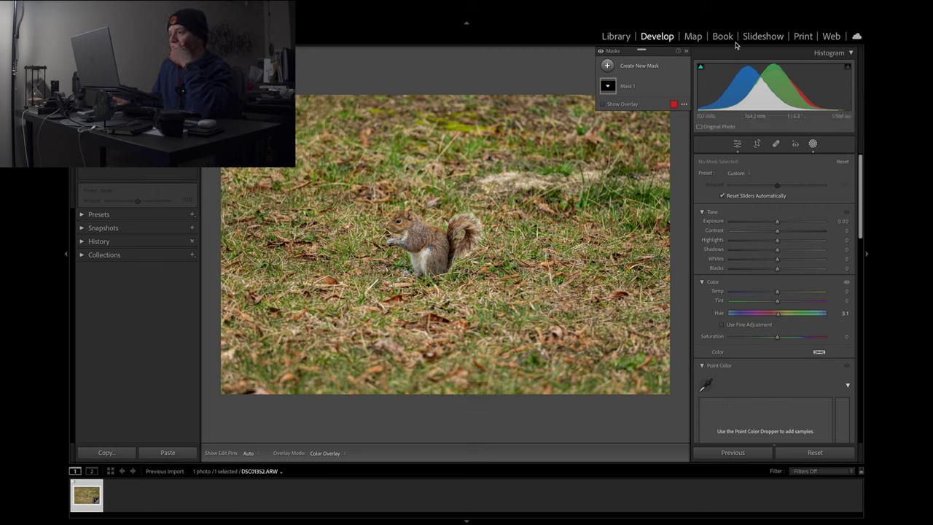
{"action": "mouse_move", "coordinate": [396, 4]}
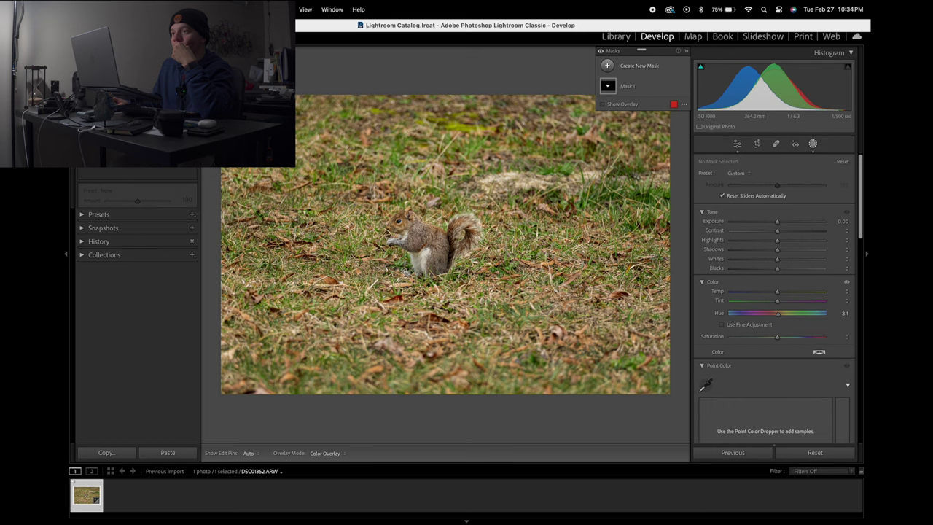
{"action": "left_click", "coordinate": [281, 9]}
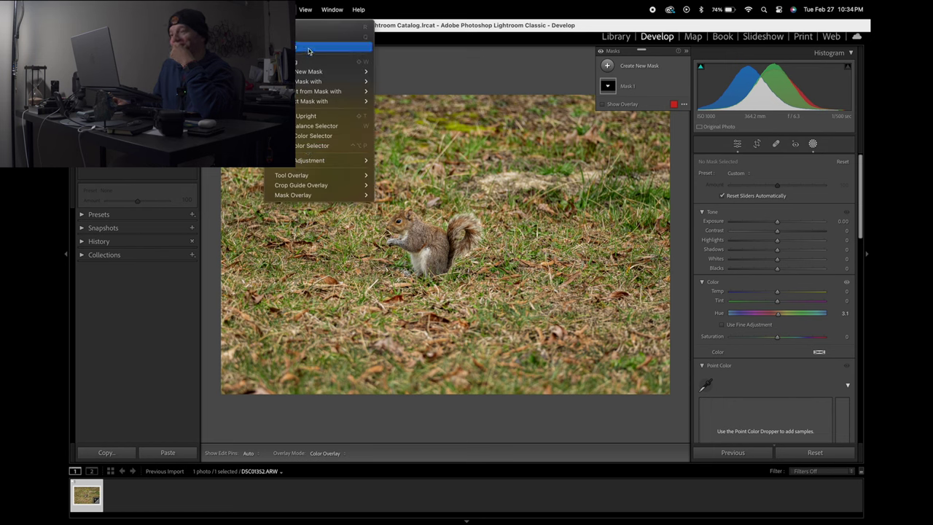
{"action": "mouse_move", "coordinate": [305, 9]}
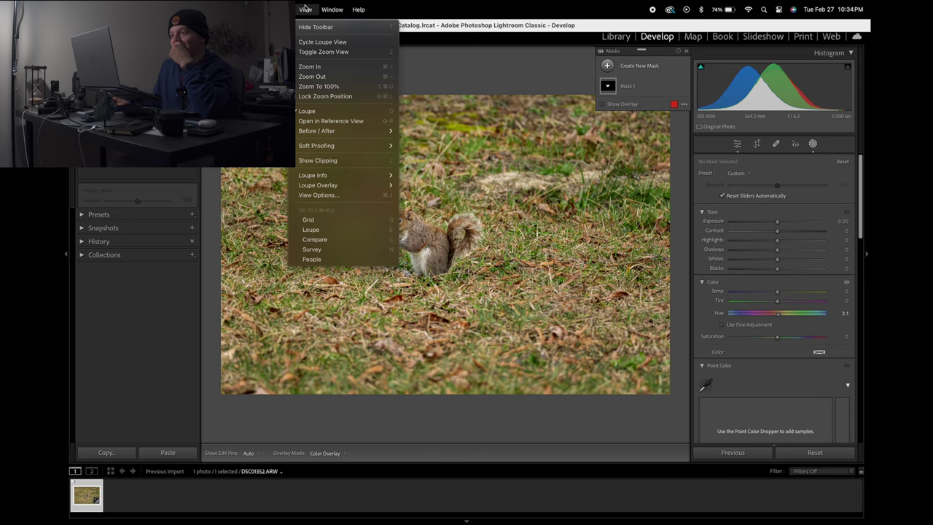
{"action": "mouse_move", "coordinate": [358, 10]}
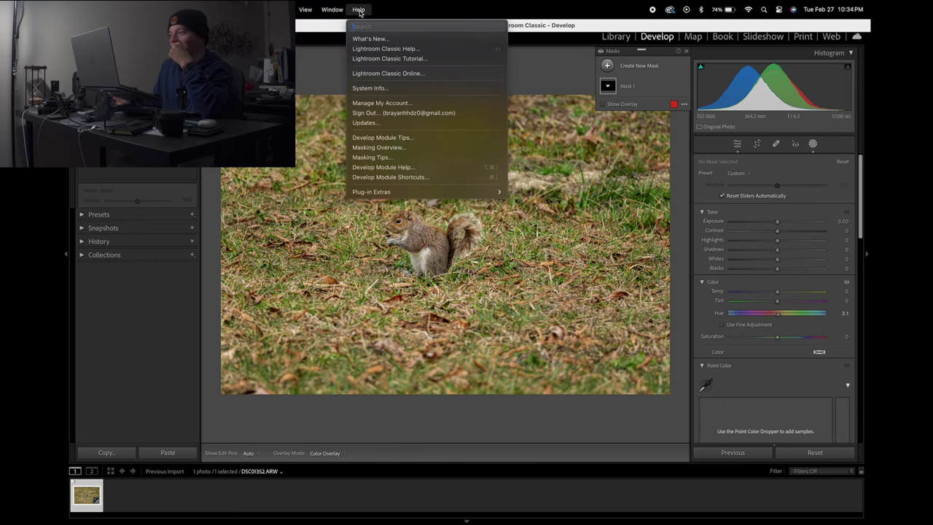
{"action": "left_click", "coordinate": [576, 113]}
- Delete the restored Mask 1 from the squirrel photo
{"action": "left_click", "coordinate": [675, 86]}
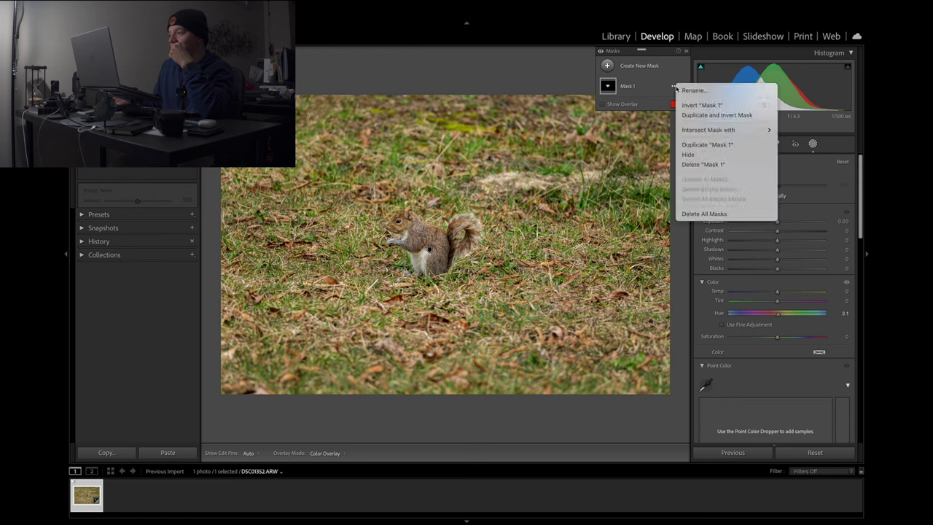
{"action": "left_click", "coordinate": [708, 164]}
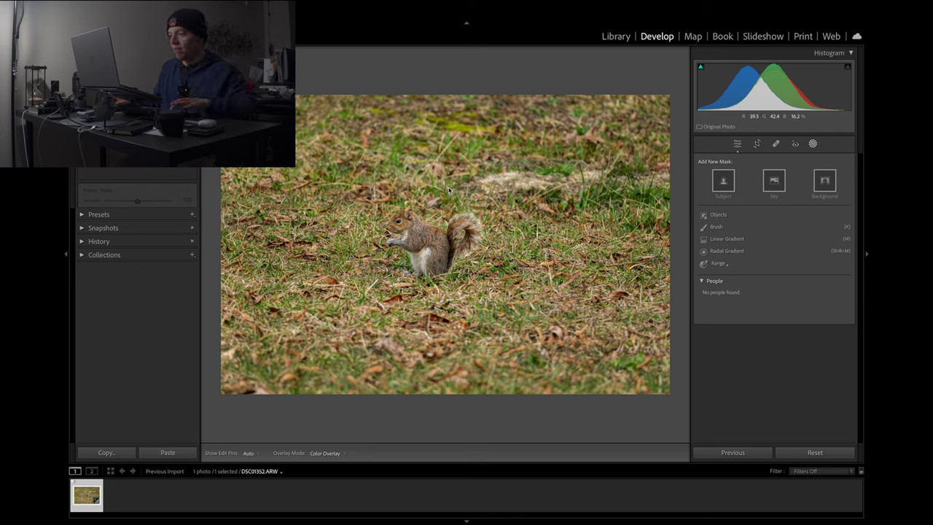
- Switch the Remove tool on and off, return to the general Edit adjustments, and collapse the Calibration settings
{"action": "key", "text": "q"}
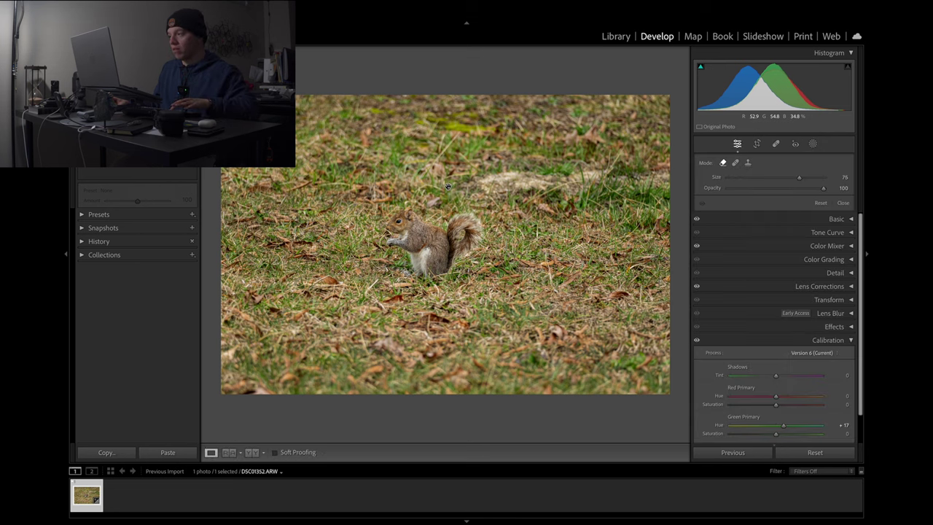
{"action": "key", "text": "q"}
{"action": "key", "text": "q"}
{"action": "key", "text": "q"}
{"action": "key", "text": "q"}
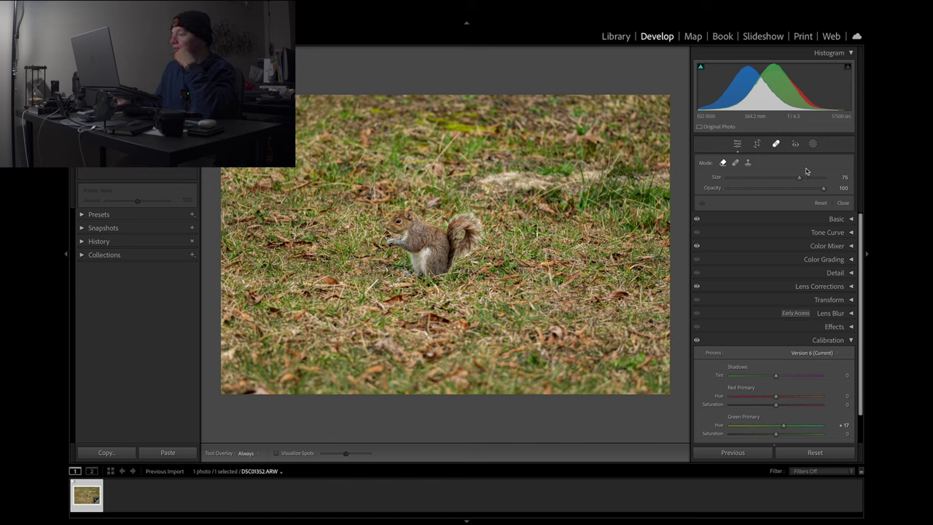
{"action": "left_click", "coordinate": [848, 219]}
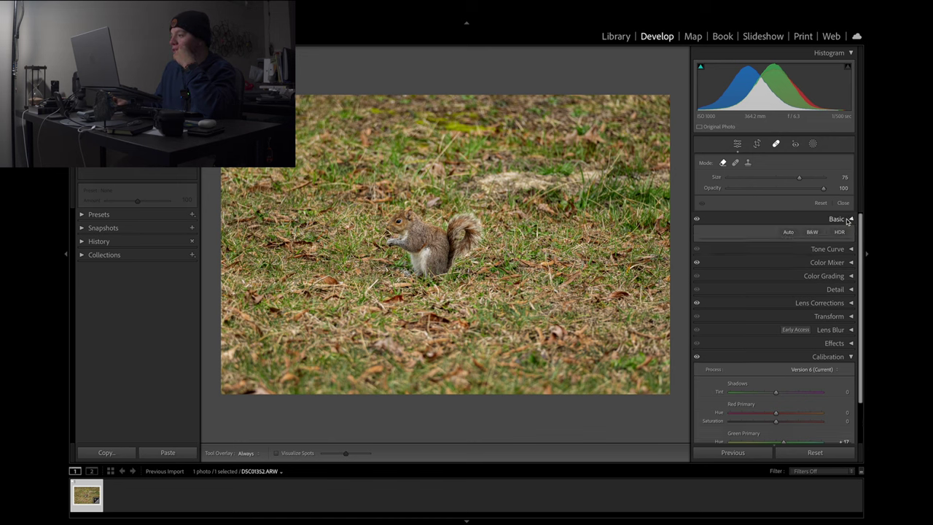
{"action": "left_click", "coordinate": [848, 218]}
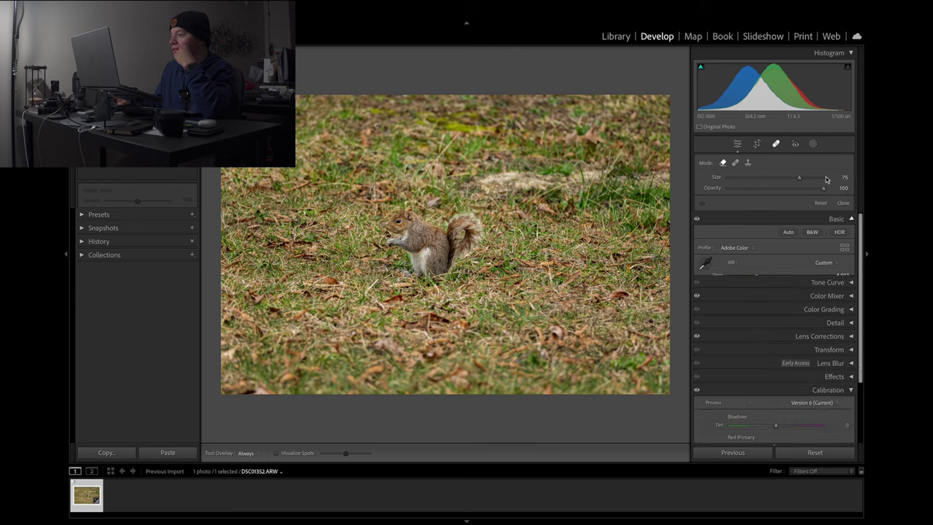
{"action": "left_click", "coordinate": [737, 145]}
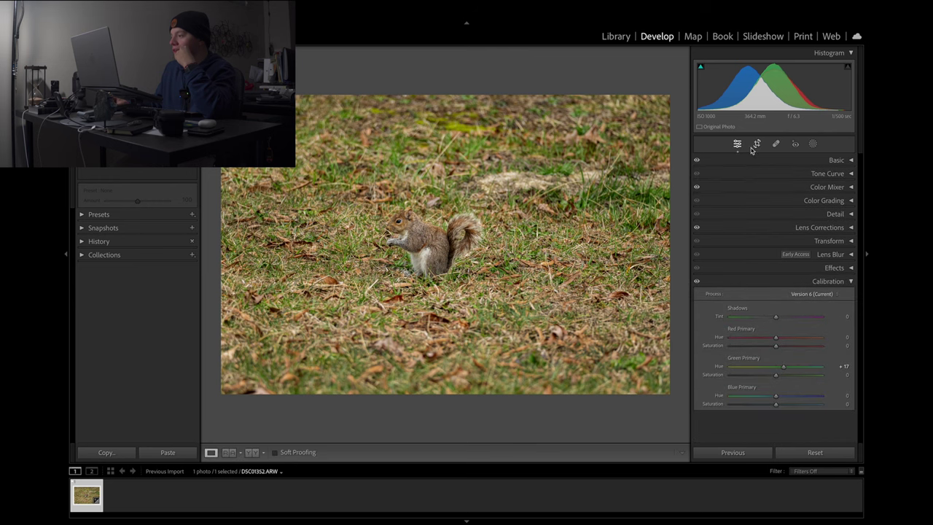
{"action": "left_click", "coordinate": [849, 283]}
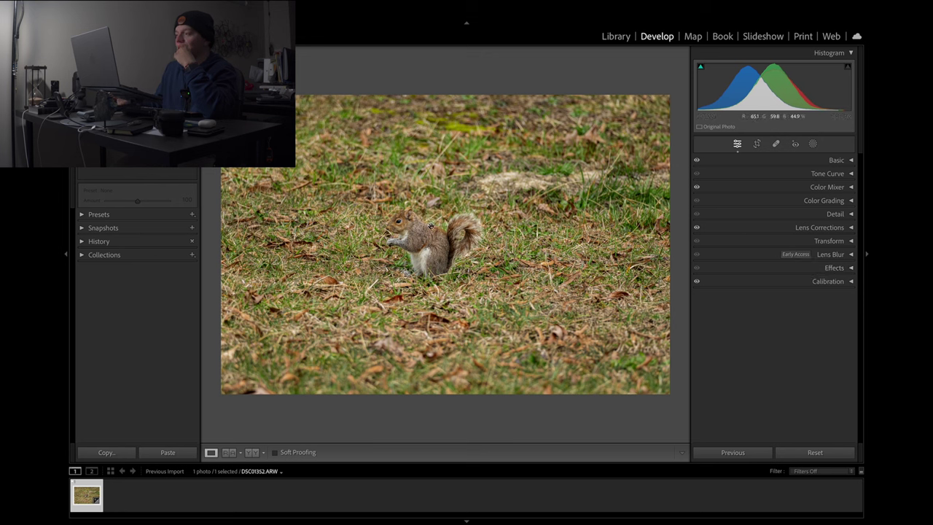
- Review the photo together with the Detail, Color Grading, Color Mixer and Tone Curve settings
{"action": "left_click", "coordinate": [843, 216]}
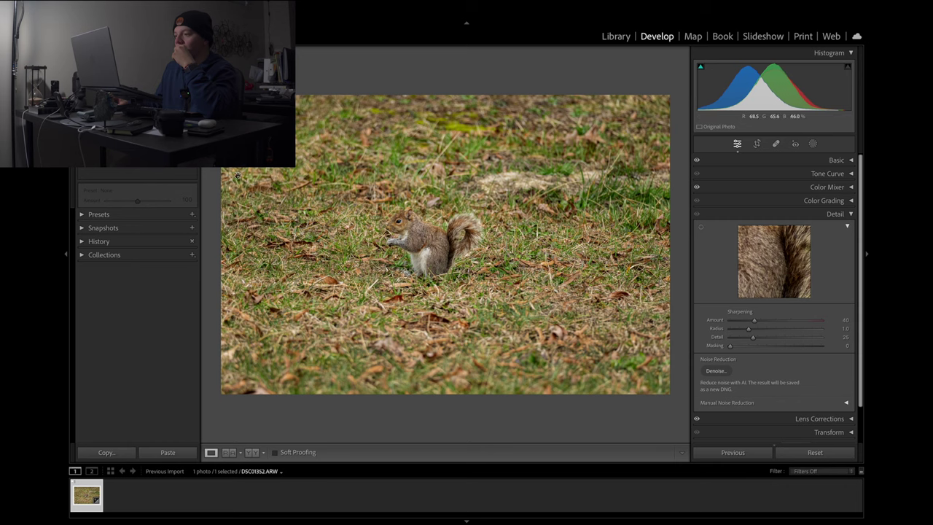
{"action": "scroll", "coordinate": [404, 238], "scroll_direction": "up", "scroll_amount": 2}
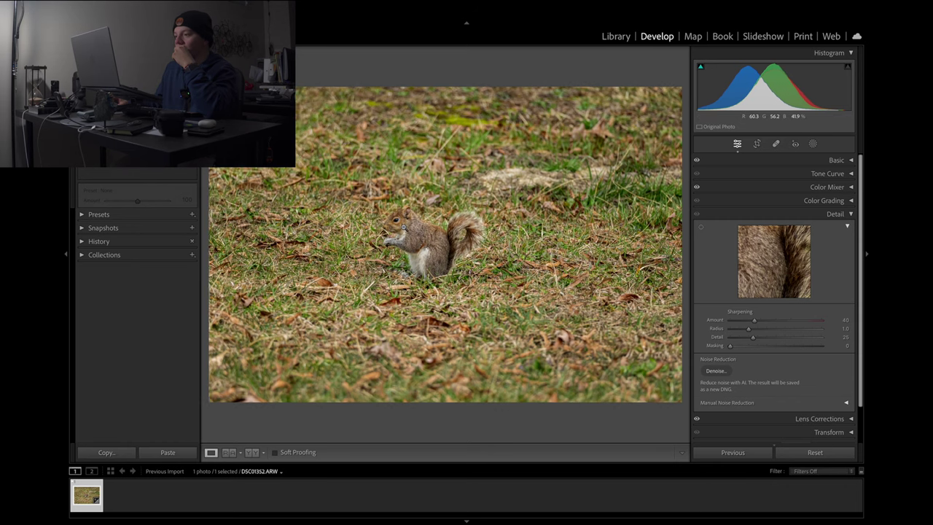
{"action": "scroll", "coordinate": [403, 225], "scroll_direction": "down", "scroll_amount": 2}
{"action": "scroll", "coordinate": [437, 216], "scroll_direction": "up", "scroll_amount": 2}
{"action": "left_click", "coordinate": [761, 215]}
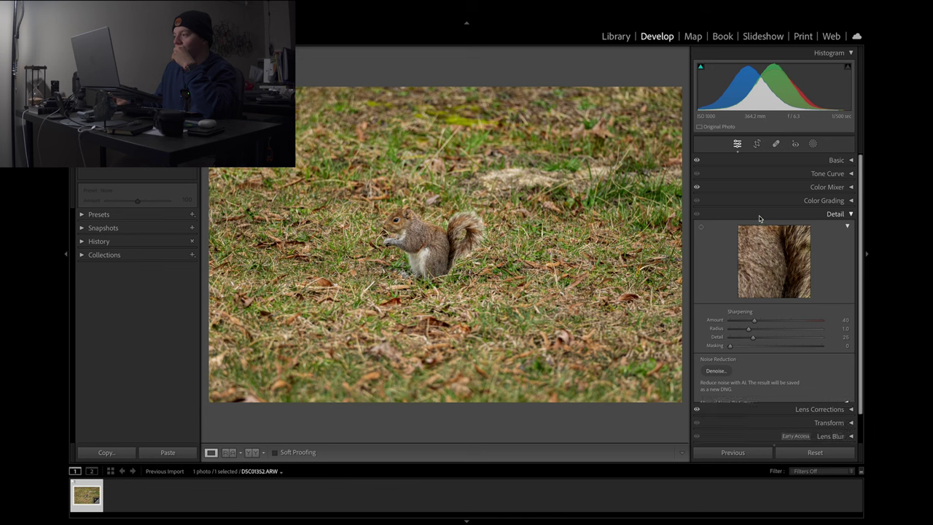
{"action": "left_click", "coordinate": [811, 202]}
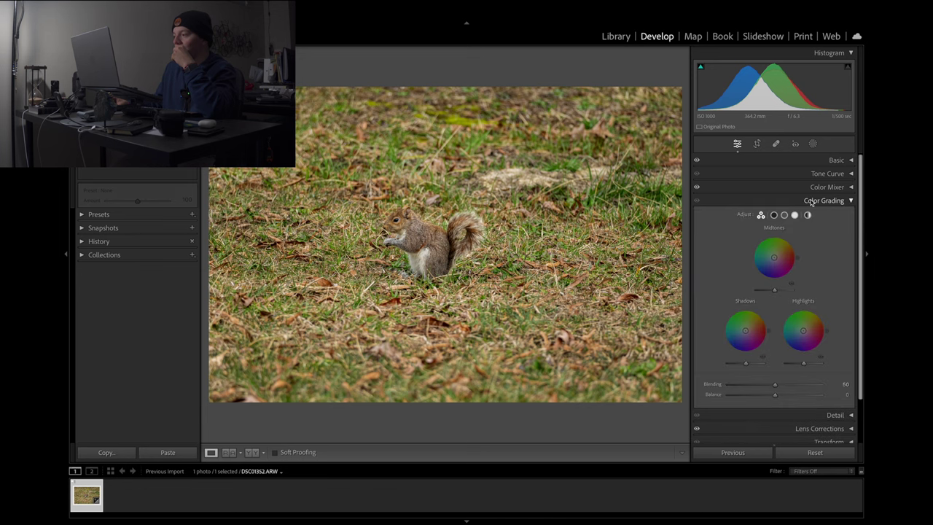
{"action": "left_click", "coordinate": [812, 202]}
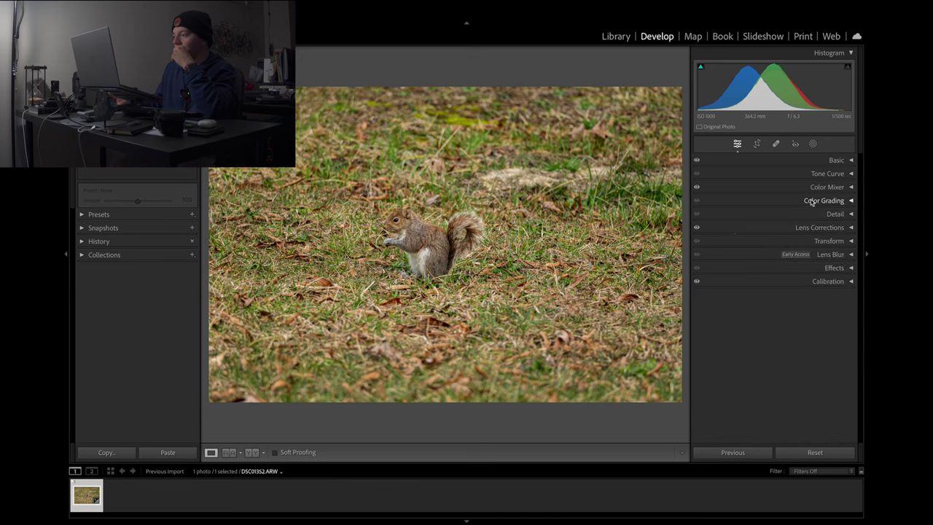
{"action": "left_click", "coordinate": [823, 189]}
{"action": "left_click", "coordinate": [826, 175]}
{"action": "left_click", "coordinate": [829, 171]}
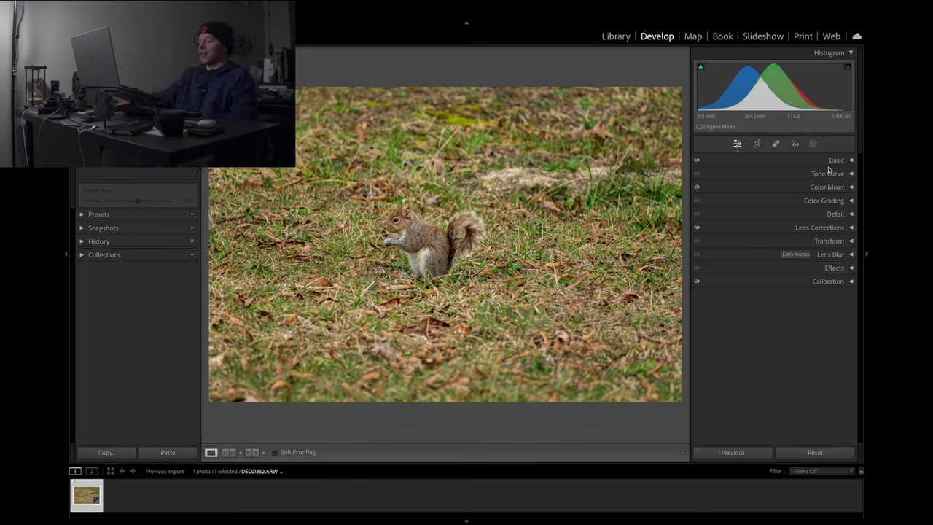
- Look through the Basic, Tone Curve, Color Mixer and Color Grading settings one after another, collapsing each again
{"action": "left_click", "coordinate": [833, 161]}
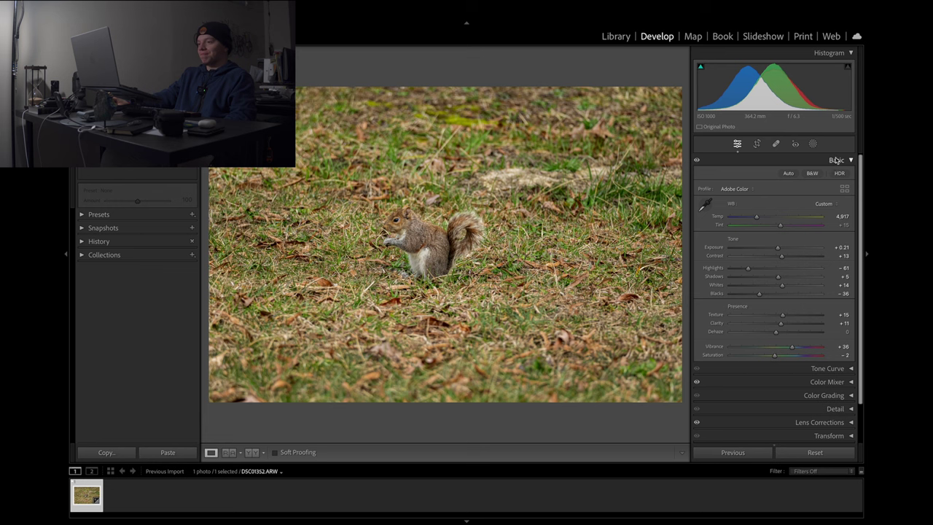
{"action": "left_click", "coordinate": [837, 161]}
{"action": "left_click", "coordinate": [842, 172]}
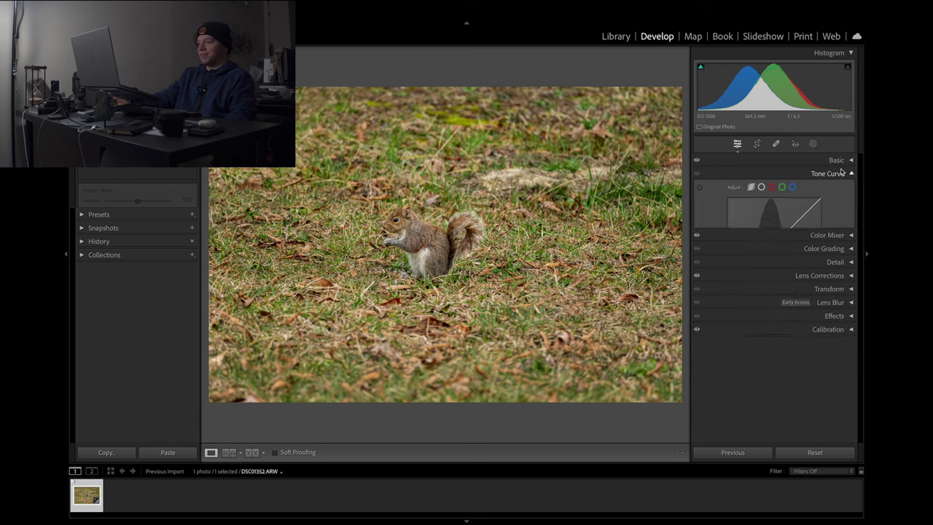
{"action": "left_click", "coordinate": [843, 173]}
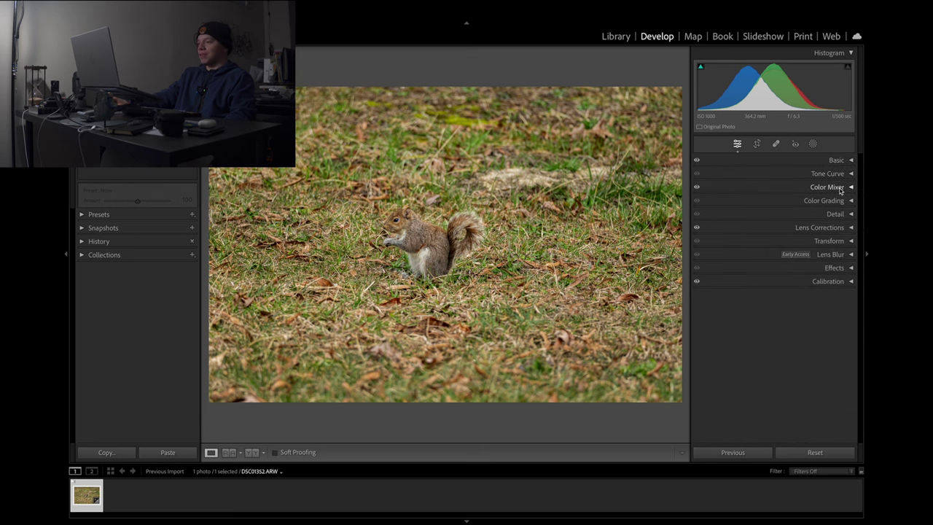
{"action": "left_click", "coordinate": [840, 187]}
{"action": "left_click", "coordinate": [841, 187]}
{"action": "left_click", "coordinate": [837, 200]}
{"action": "left_click", "coordinate": [838, 201]}
- Look through the Detail, Lens Corrections and Transform settings in order, collapsing each again
{"action": "left_click", "coordinate": [842, 214]}
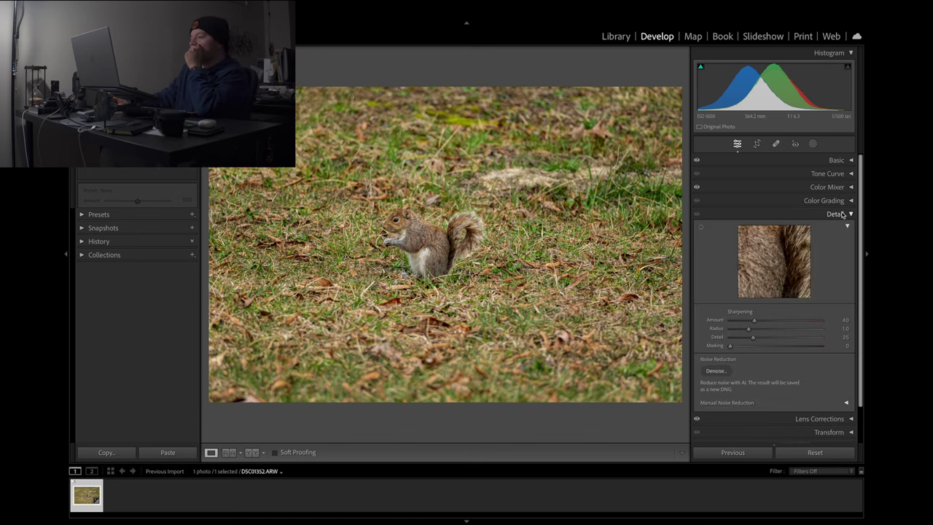
{"action": "left_click", "coordinate": [841, 215]}
{"action": "left_click", "coordinate": [839, 226]}
{"action": "left_click", "coordinate": [832, 226]}
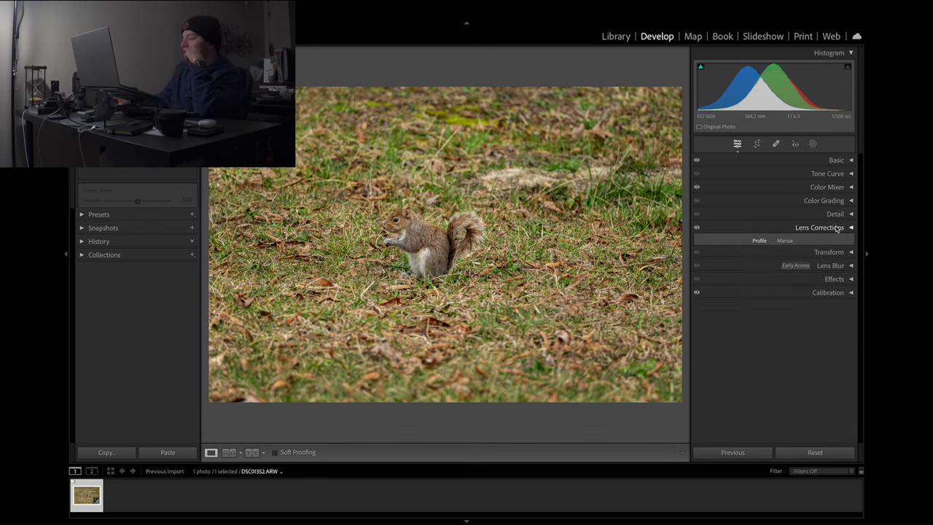
{"action": "left_click", "coordinate": [828, 241]}
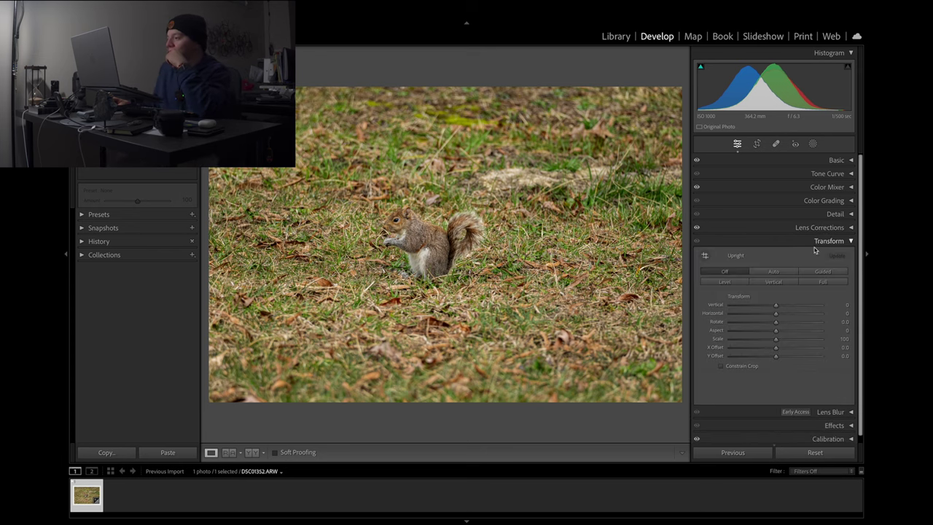
{"action": "left_click", "coordinate": [828, 241]}
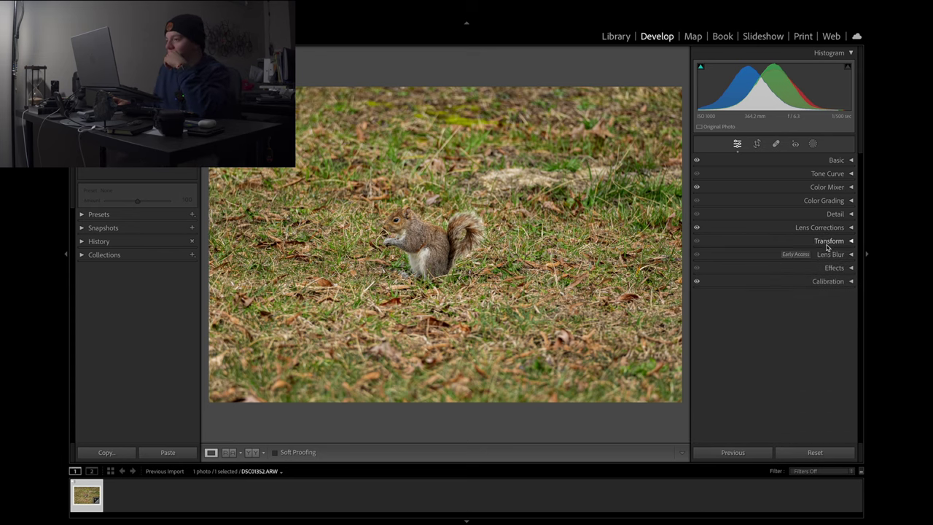
- View the Lens Blur settings, dismissing their Early Access introduction, and look through the Effects and Calibration settings, collapsing each again
{"action": "left_click", "coordinate": [827, 255]}
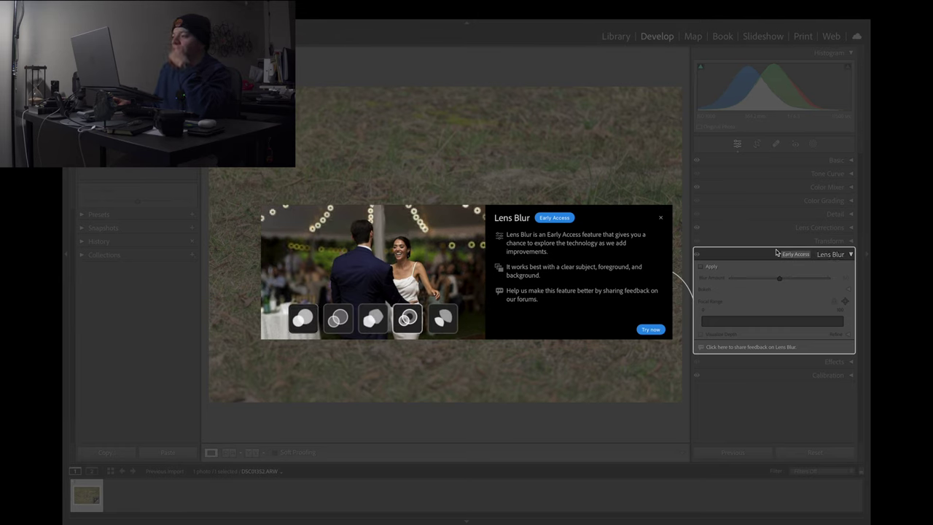
{"action": "left_click", "coordinate": [663, 219]}
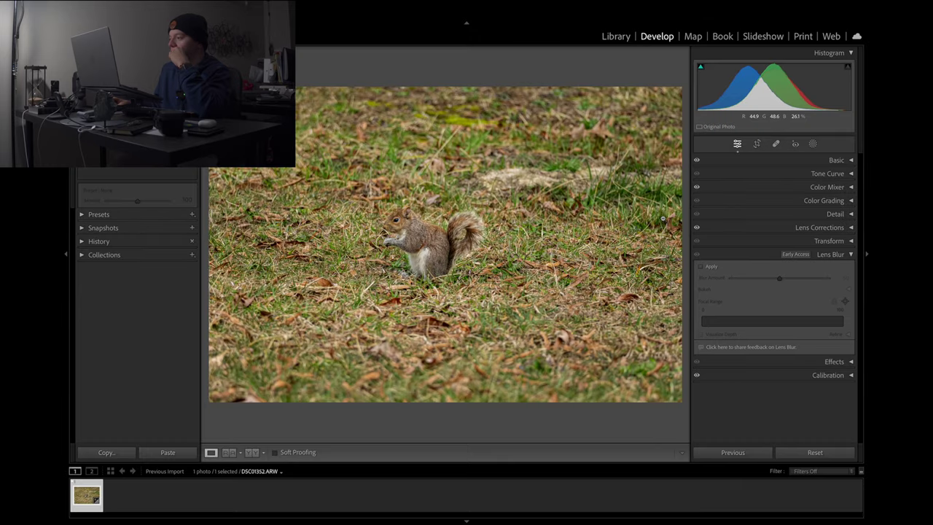
{"action": "left_click", "coordinate": [837, 253]}
{"action": "left_click", "coordinate": [836, 267]}
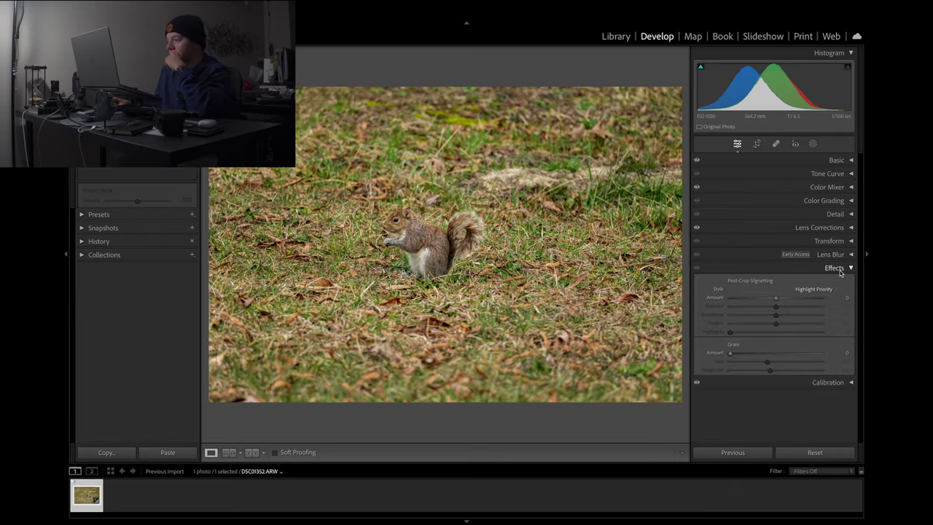
{"action": "left_click", "coordinate": [836, 268]}
{"action": "left_click", "coordinate": [831, 281]}
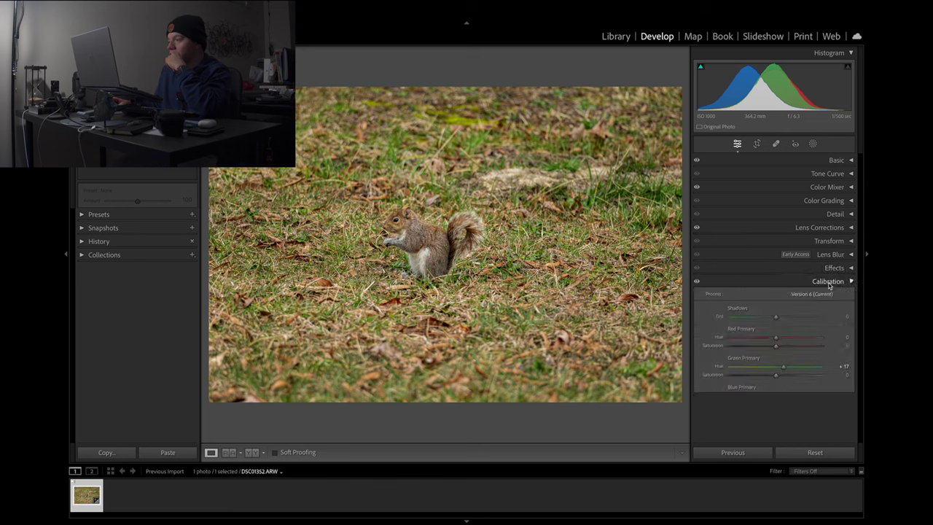
{"action": "left_click", "coordinate": [832, 281]}
- Compare the squirrel photo with and without its Basic adjustments several times, leaving the adjustments switched on
{"action": "left_click", "coordinate": [697, 160]}
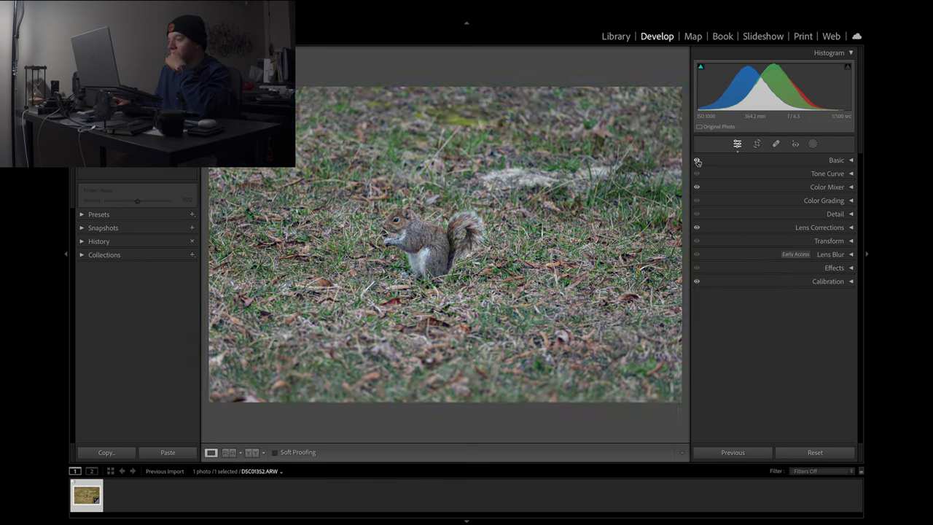
{"action": "left_click", "coordinate": [697, 161]}
{"action": "left_click", "coordinate": [697, 160]}
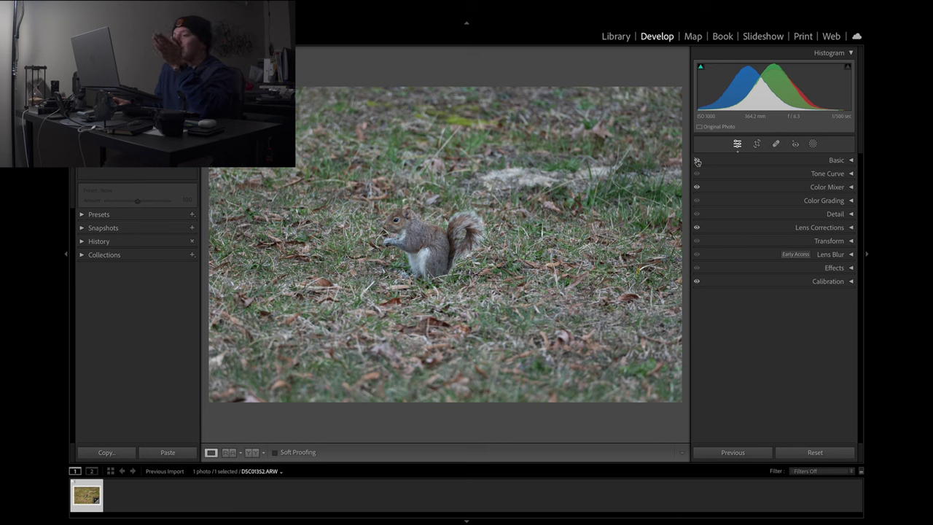
{"action": "left_click", "coordinate": [697, 161]}
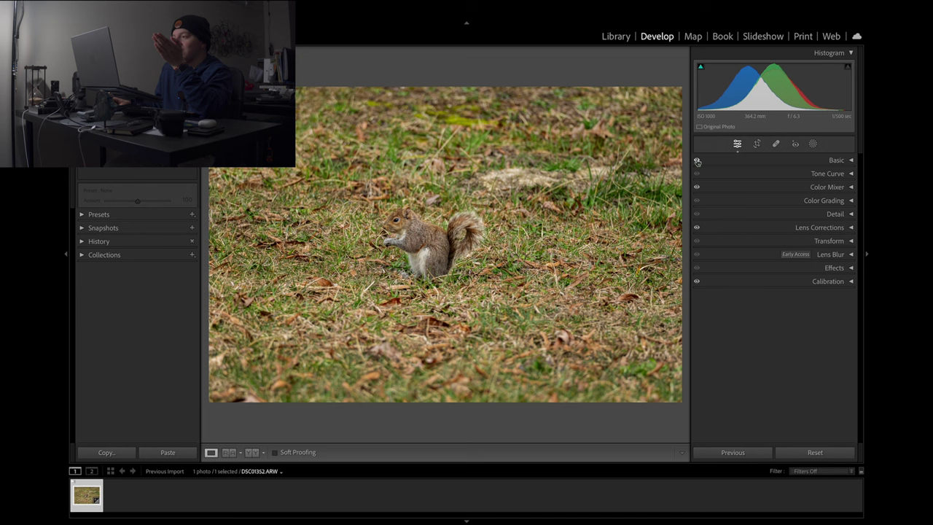
{"action": "left_click", "coordinate": [697, 160]}
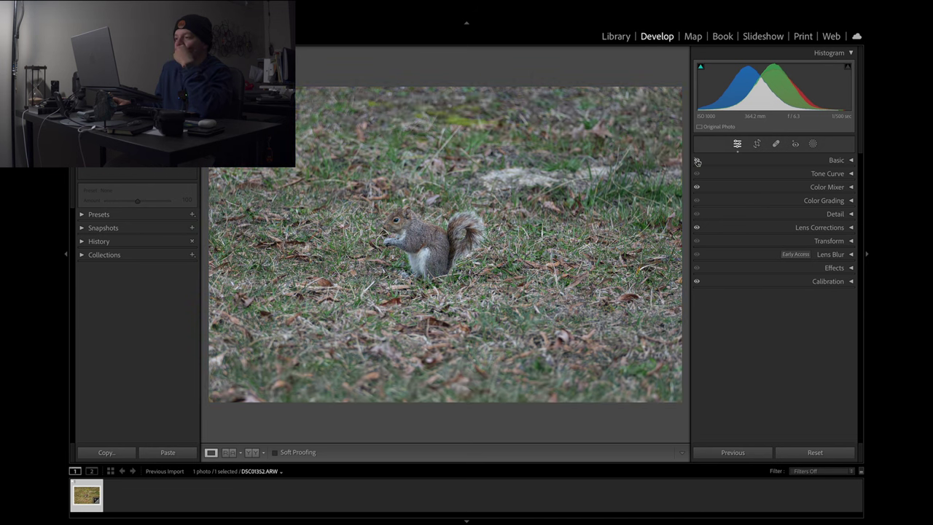
{"action": "left_click", "coordinate": [697, 161]}
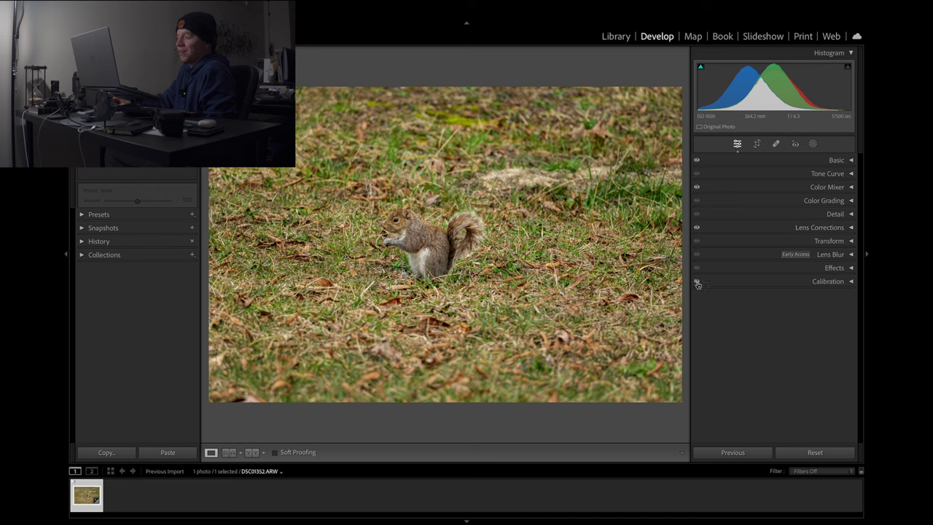
{"action": "left_click", "coordinate": [697, 161]}
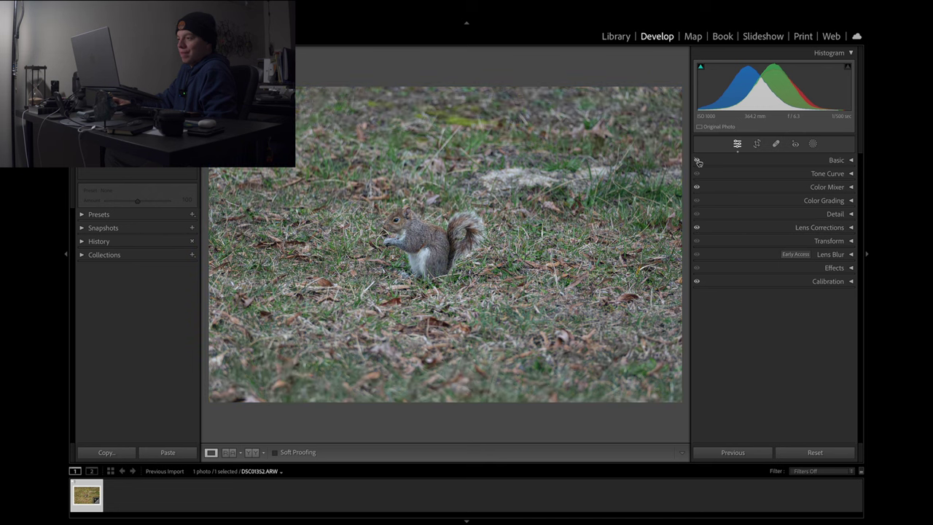
{"action": "left_click", "coordinate": [697, 160]}
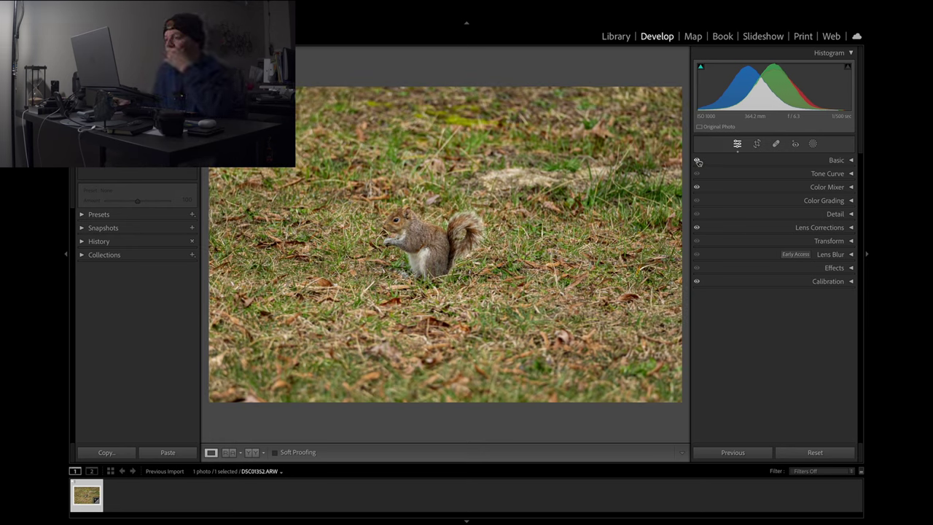
{"action": "left_click", "coordinate": [697, 161]}
{"action": "left_click", "coordinate": [697, 160]}
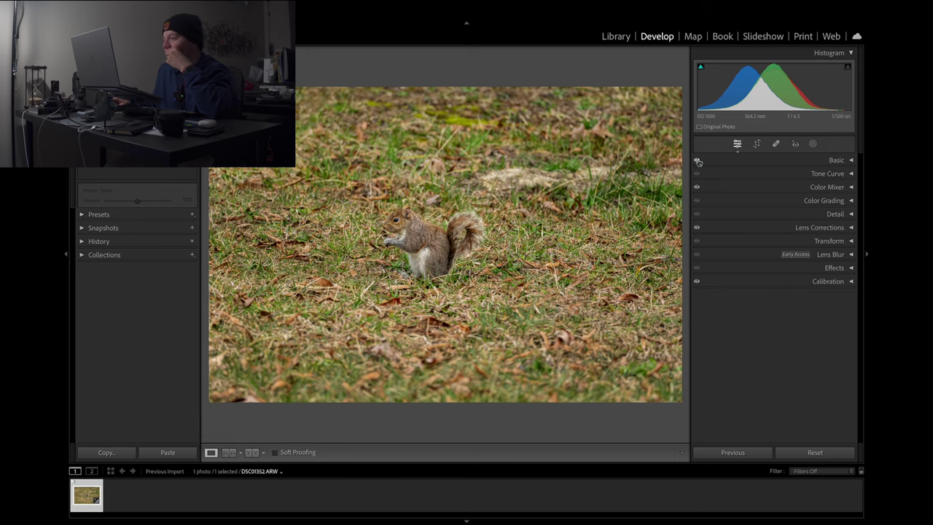
- Set the photo's Exposure to +0.15 and compare the image with and without the Basic adjustments
{"action": "left_click", "coordinate": [722, 160]}
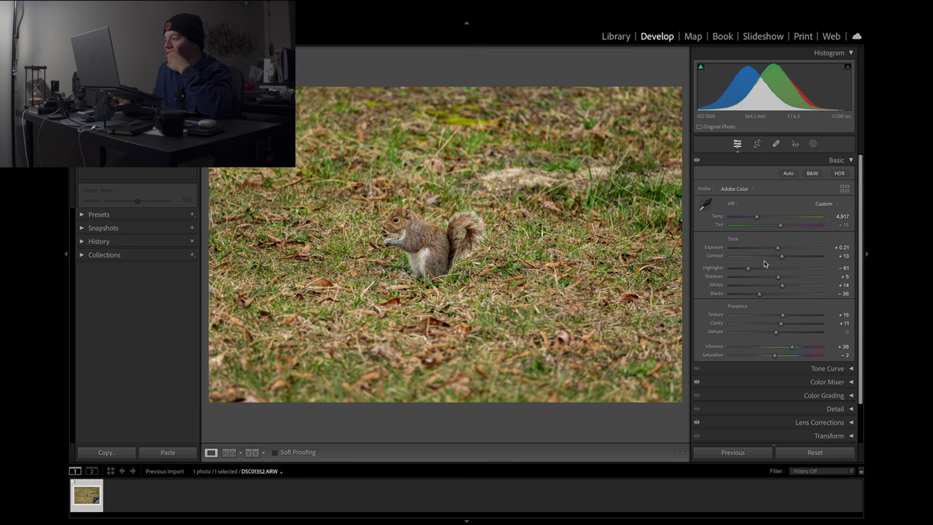
{"action": "left_click_drag", "start_coordinate": [779, 250], "coordinate": [778, 251]}
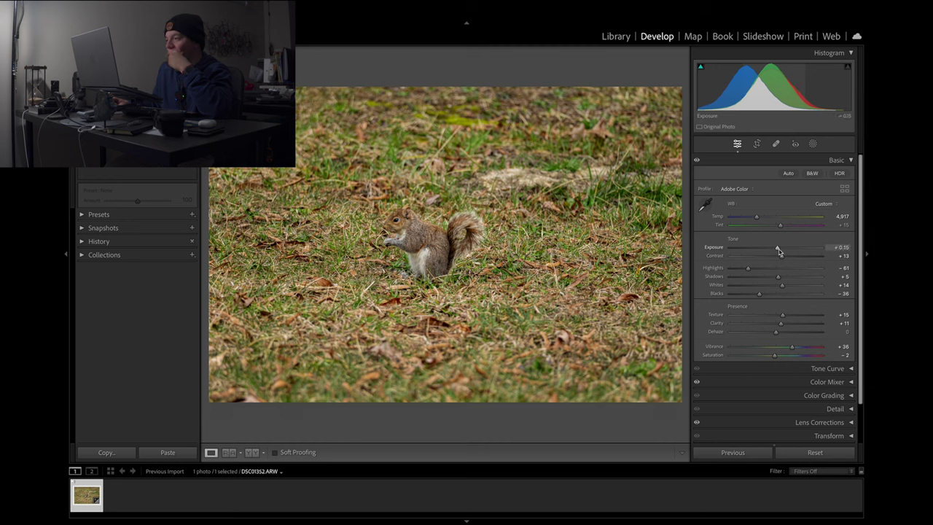
{"action": "left_click", "coordinate": [697, 160]}
{"action": "left_click", "coordinate": [697, 161]}
{"action": "left_click", "coordinate": [697, 160]}
{"action": "left_click", "coordinate": [698, 162]}
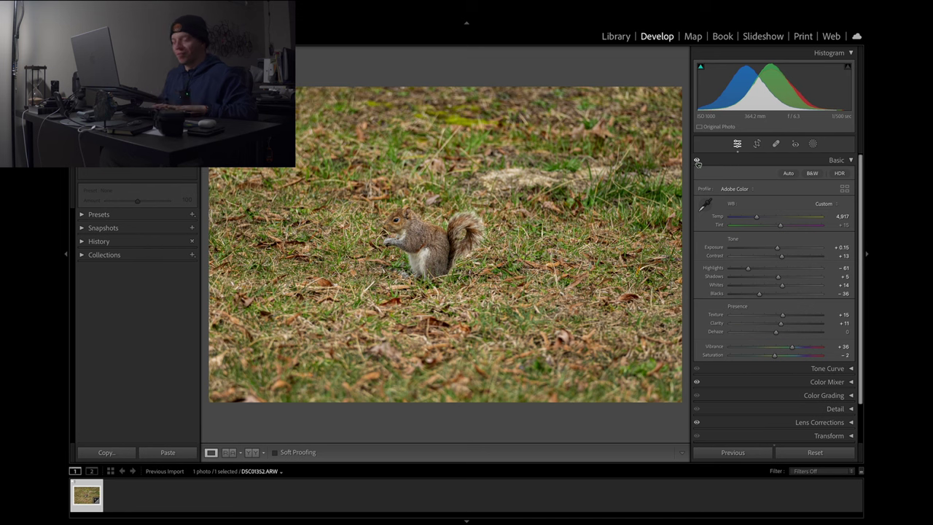